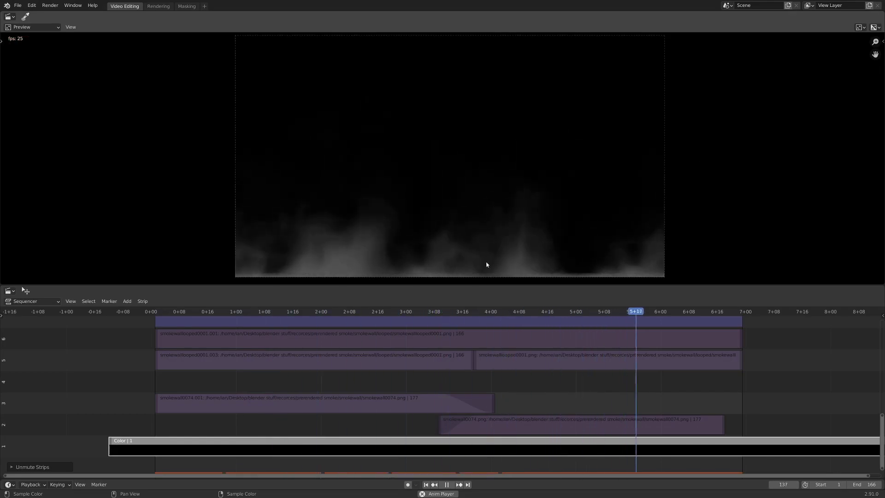
# Step: Review the playing smoke wall footage in a maximized, zoomed preview, returning to the editing layout when done
pyautogui.hotkey('ctrl', 'space')
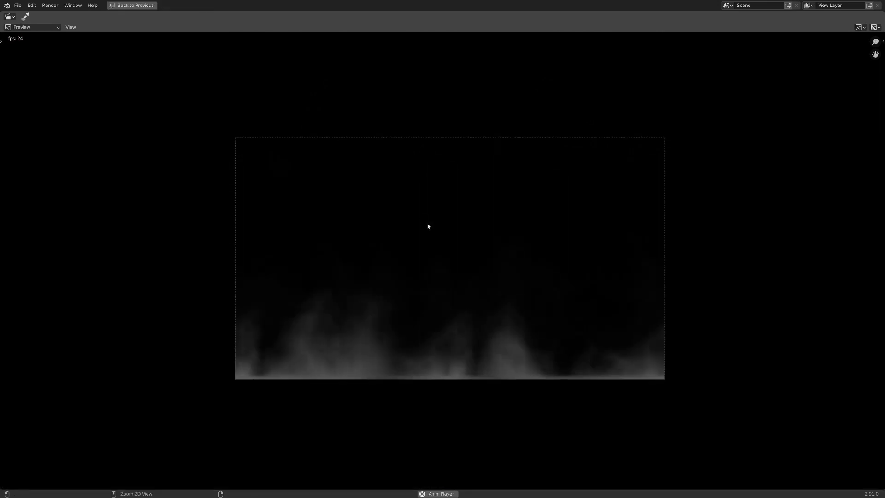
pyautogui.scroll(2, 427, 226)
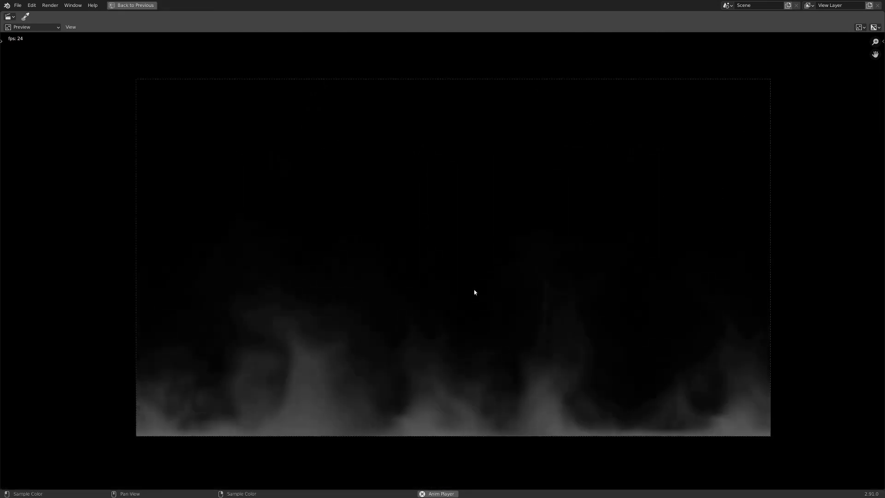
pyautogui.hotkey('ctrl', 'space')
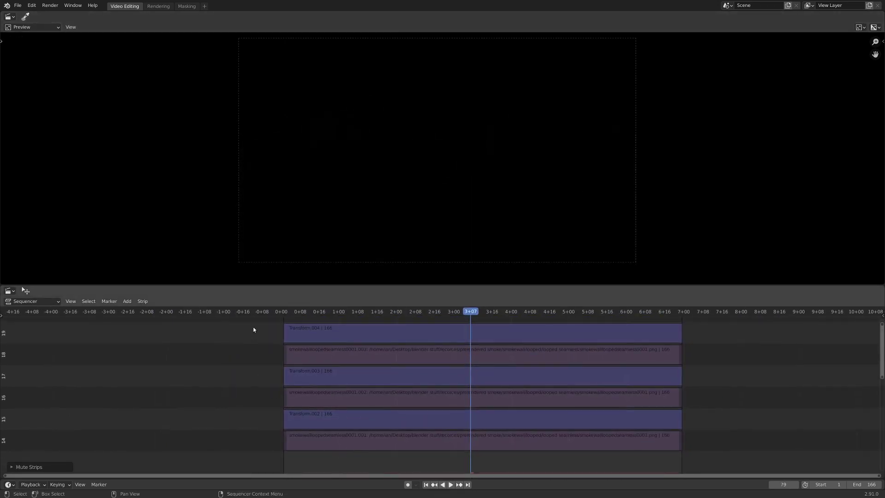
# Step: Unmute the smoke wall strips and play the sequence to compare the tiled smoke footage
pyautogui.moveTo(253, 328); pyautogui.dragTo(445, 455)
pyautogui.hotkey('alt', 'h')
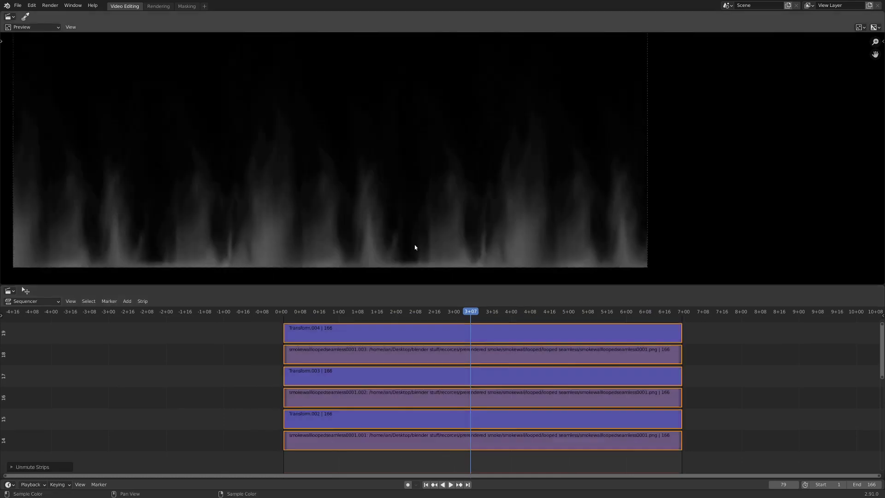
pyautogui.scroll(5, 512, 209)
pyautogui.scroll(-7, 475, 208)
pyautogui.moveTo(448, 213); pyautogui.dragTo(469, 205, button='middle')
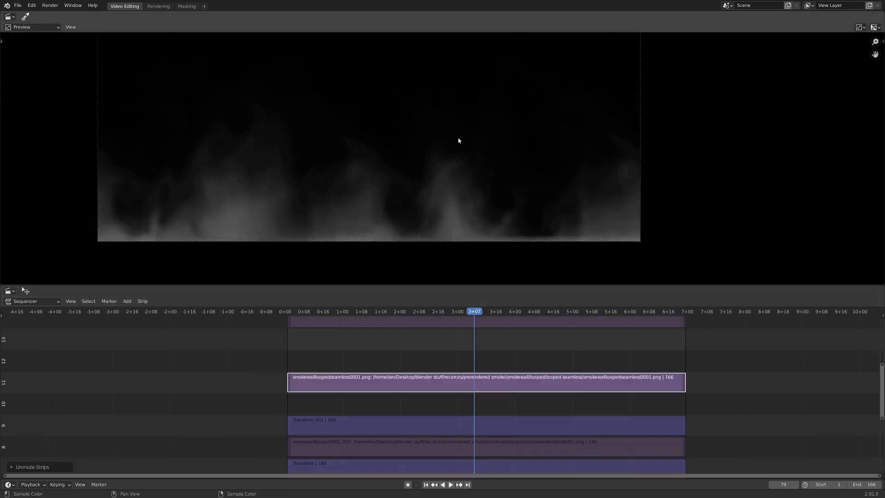
pyautogui.scroll(-3, 375, 219)
pyautogui.press('space')
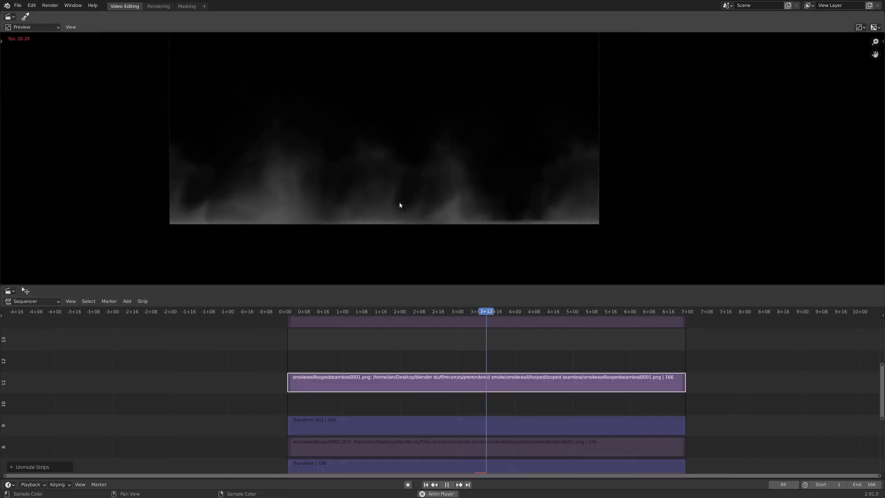
# Step: Examine the seamless looped smoke wall strip playing on its own in a maximized, zoomed preview
pyautogui.moveTo(401, 216); pyautogui.dragTo(393, 224, button='middle')
pyautogui.moveTo(429, 380); pyautogui.dragTo(352, 430, button='middle')
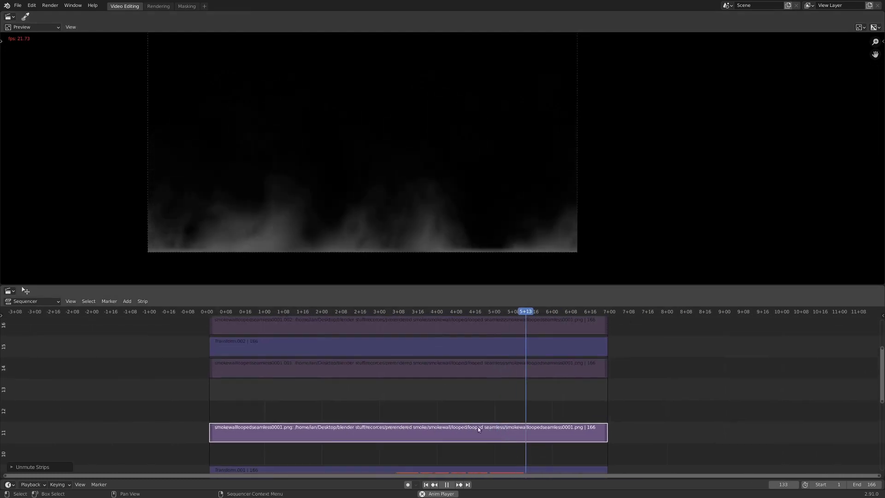
pyautogui.hotkey('ctrl', 'space')
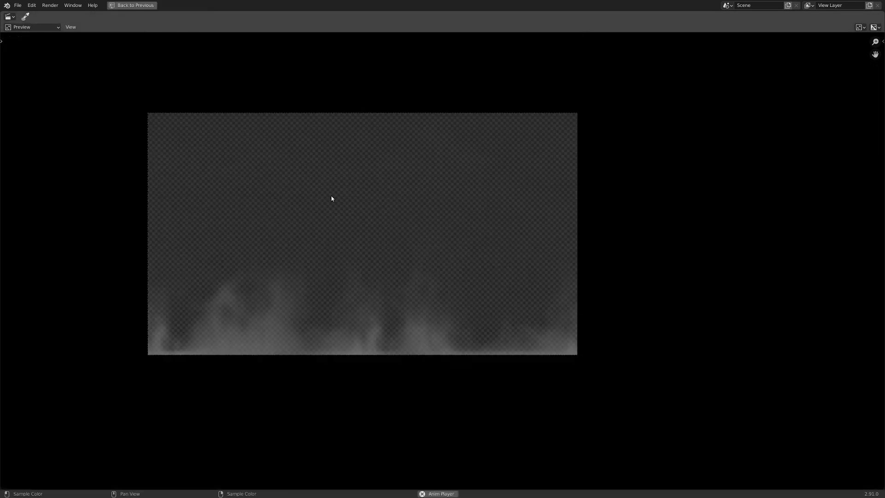
pyautogui.scroll(2, 330, 224)
pyautogui.moveTo(329, 224); pyautogui.dragTo(445, 272, button='middle')
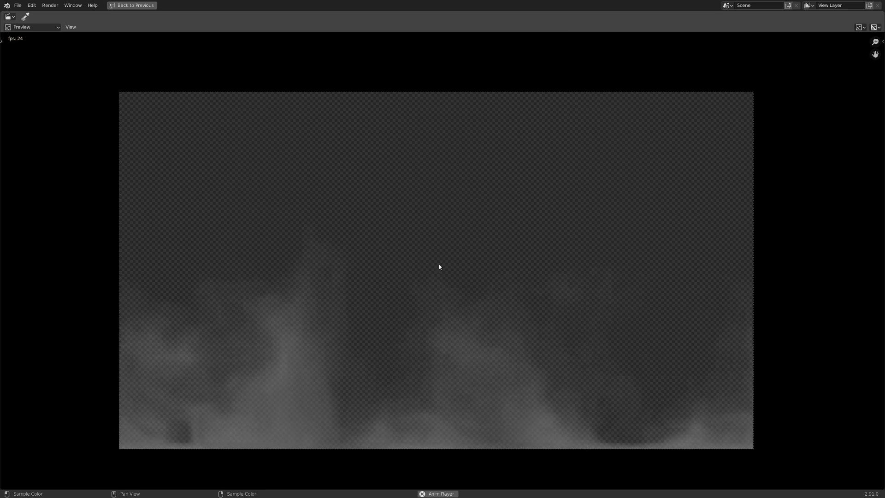
pyautogui.scroll(-1, 458, 317)
pyautogui.scroll(-2, 428, 329)
pyautogui.scroll(2, 397, 349)
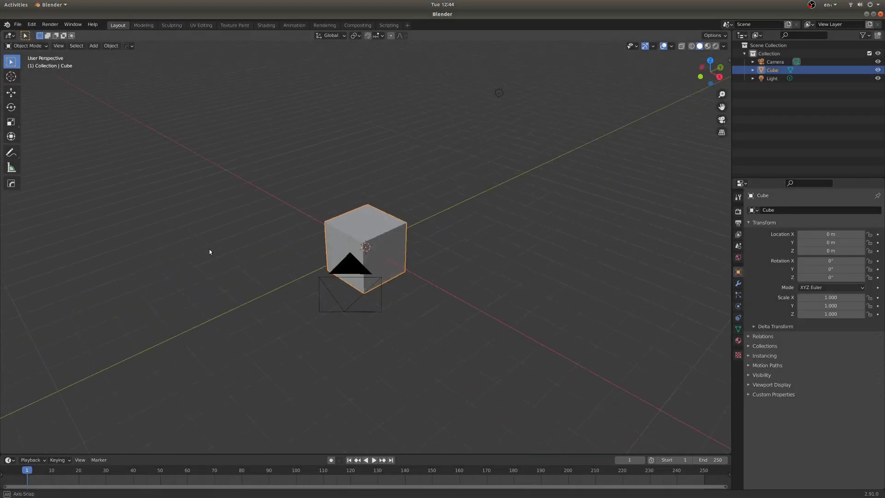
# Step: Align the camera to the front view and move it to Y about -13.72 m, facing the default cube
pyautogui.moveTo(210, 252); pyautogui.dragTo(250, 241, button='middle')
pyautogui.press('KP_1')
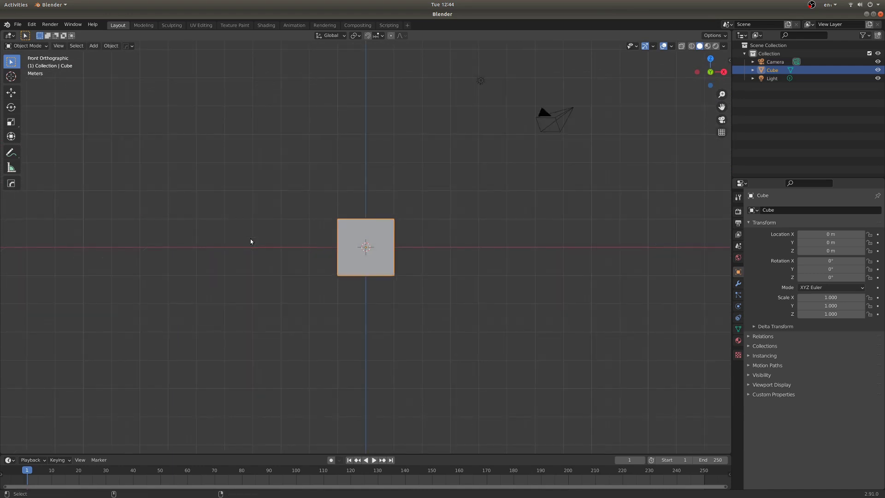
pyautogui.press('KP_0')
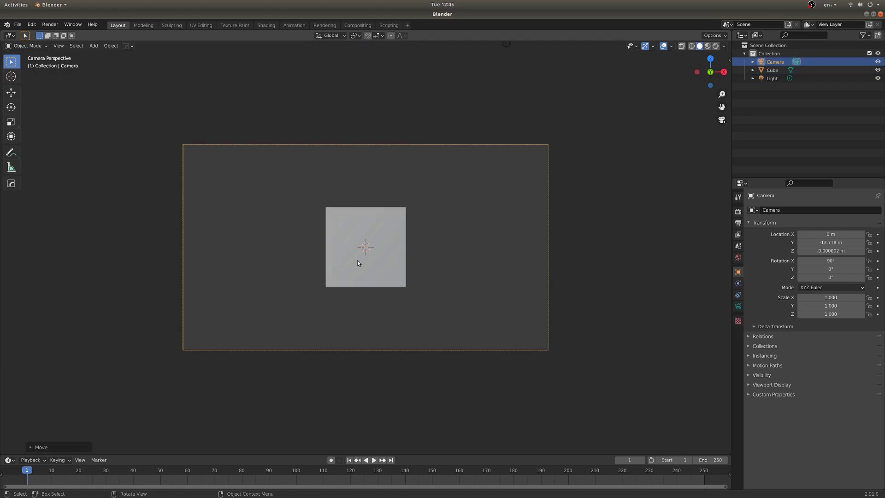
# Step: Scale the cube to about 3.68 to cover the camera frame's width, reducing its Z scale to about 2.86
pyautogui.click(403, 213)
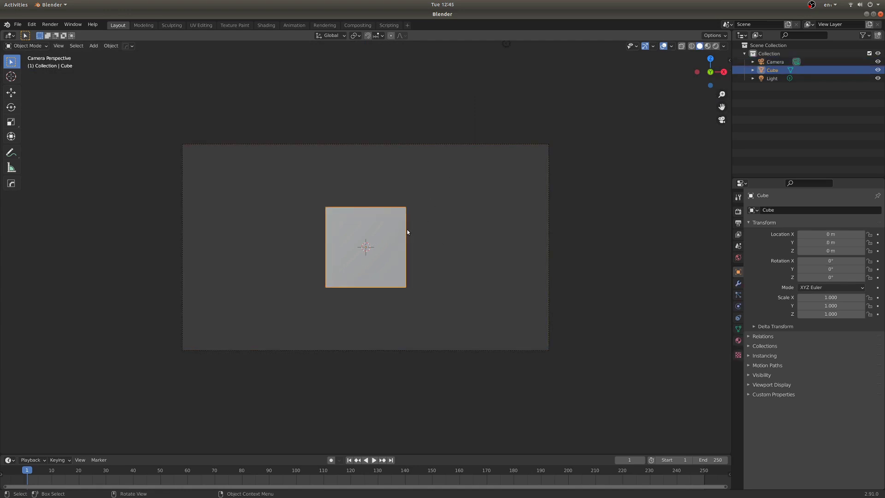
pyautogui.press('s')
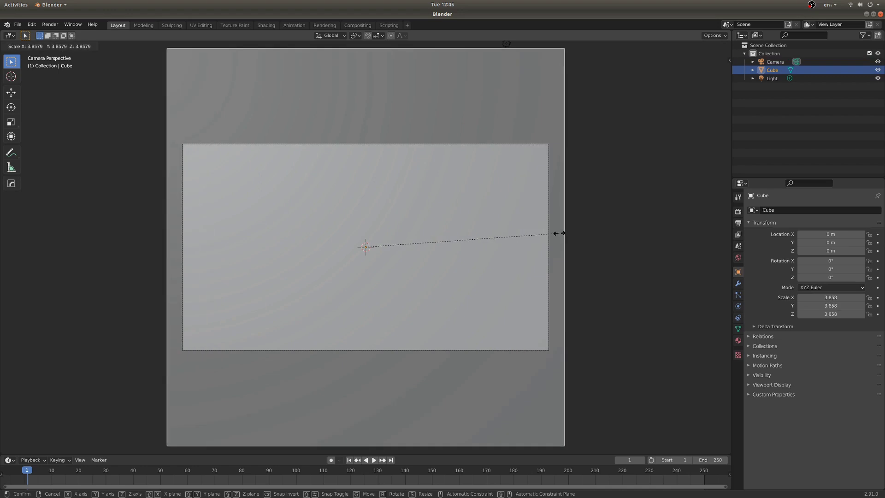
pyautogui.click(548, 232)
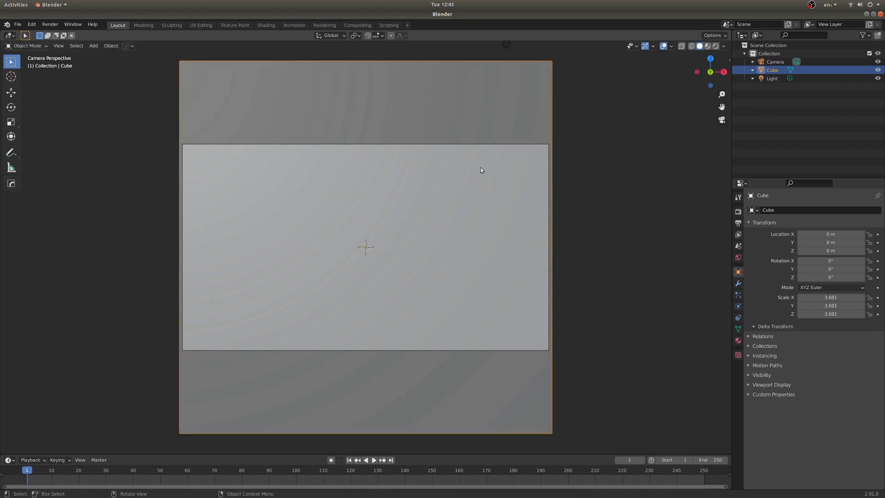
pyautogui.press('s')
pyautogui.press('z')
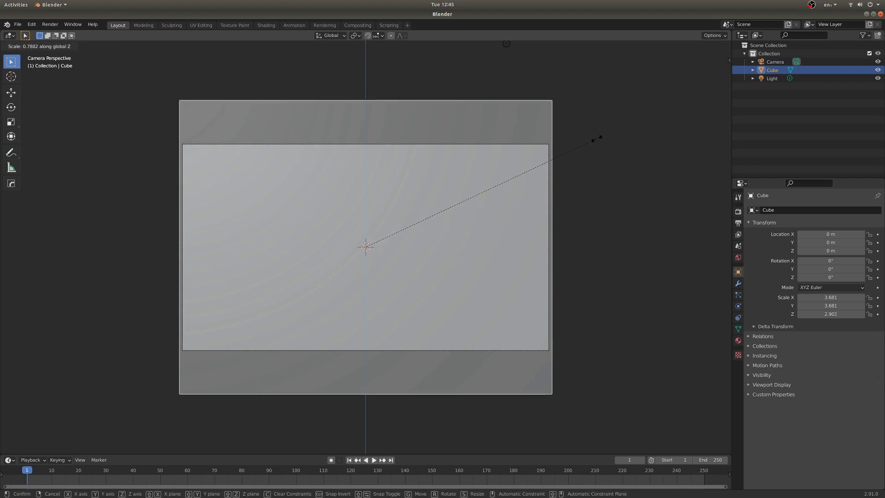
pyautogui.click(576, 148)
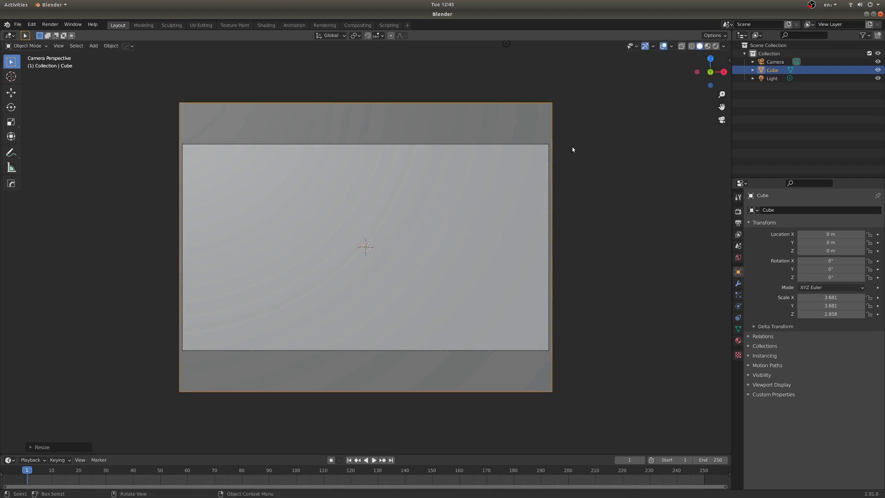
# Step: Raise the camera along Z to about 0.39 m
pyautogui.click(534, 144)
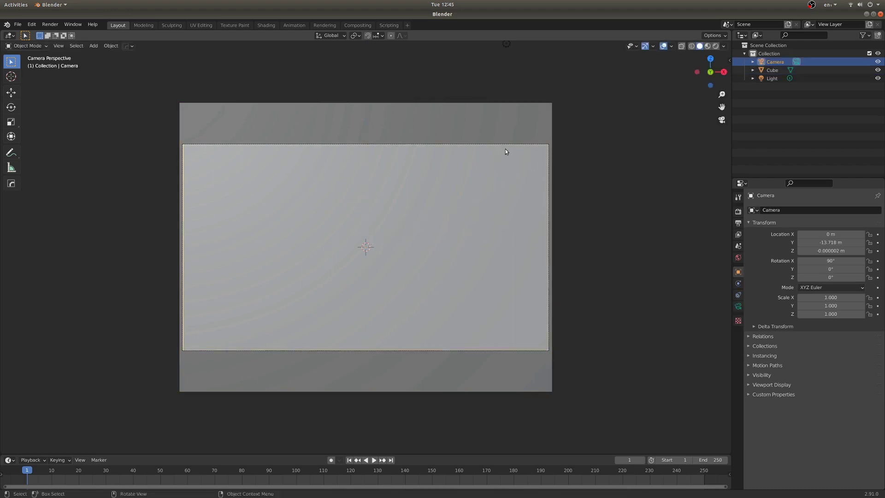
pyautogui.press('g')
pyautogui.press('z')
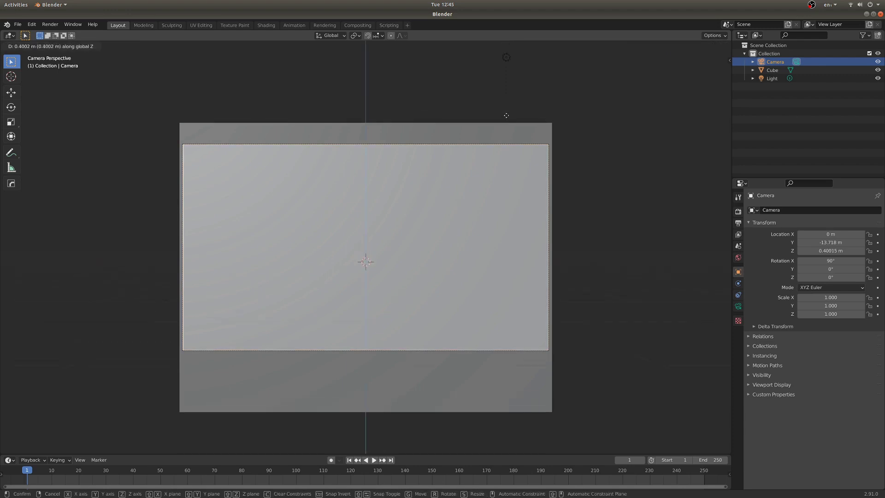
pyautogui.click(215, 206)
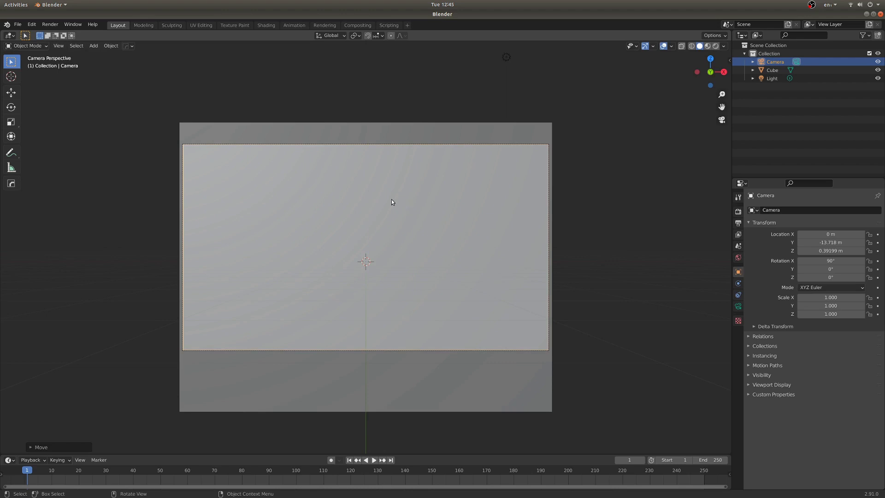
# Step: Turn on X-ray display and add a second cube inside the large cube
pyautogui.press('z')
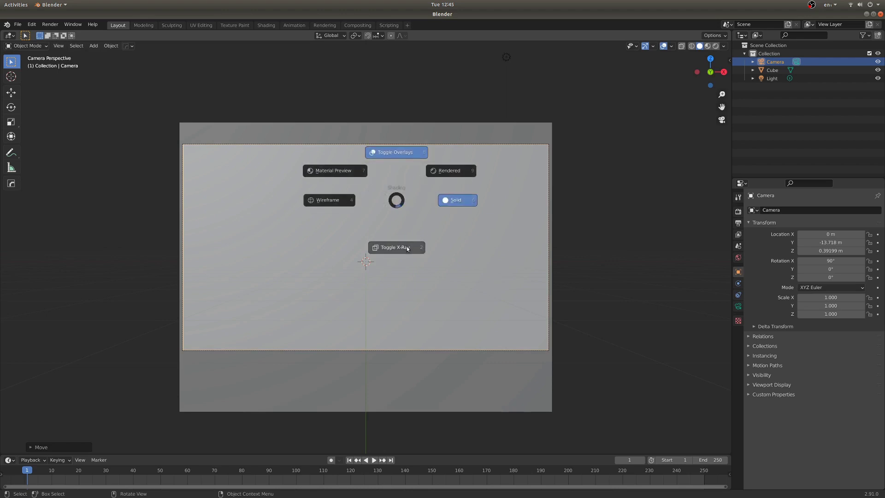
pyautogui.click(408, 249)
pyautogui.moveTo(323, 279); pyautogui.dragTo(405, 272, button='middle')
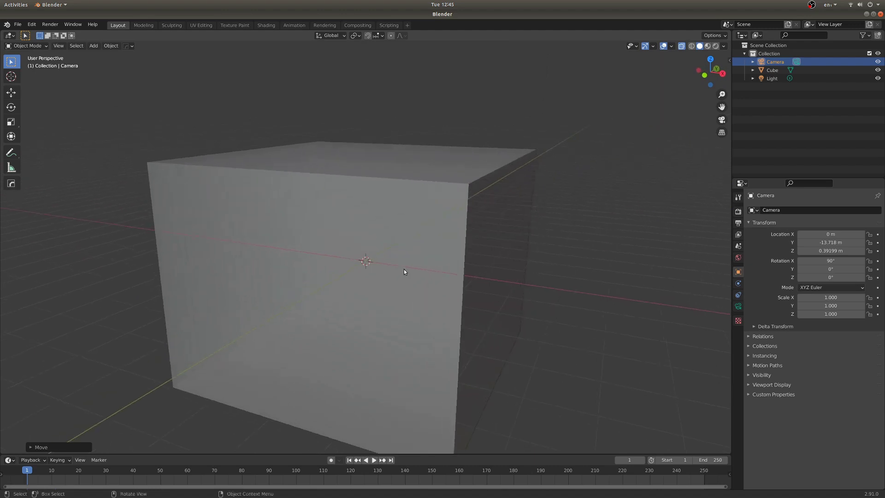
pyautogui.scroll(-2, 404, 269)
pyautogui.moveTo(454, 236); pyautogui.dragTo(437, 234, button='middle')
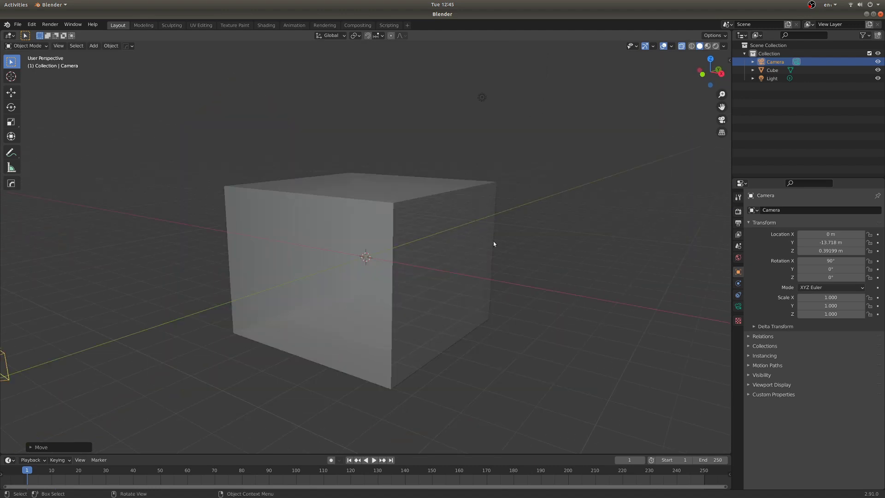
pyautogui.moveTo(368, 293); pyautogui.dragTo(373, 281, button='middle')
pyautogui.hotkey('shift', 'a')
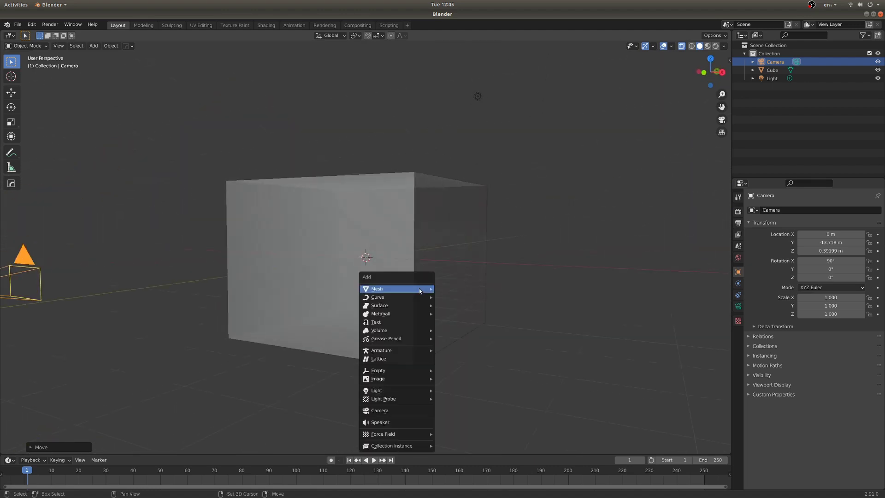
pyautogui.moveTo(420, 289)
pyautogui.click(451, 296)
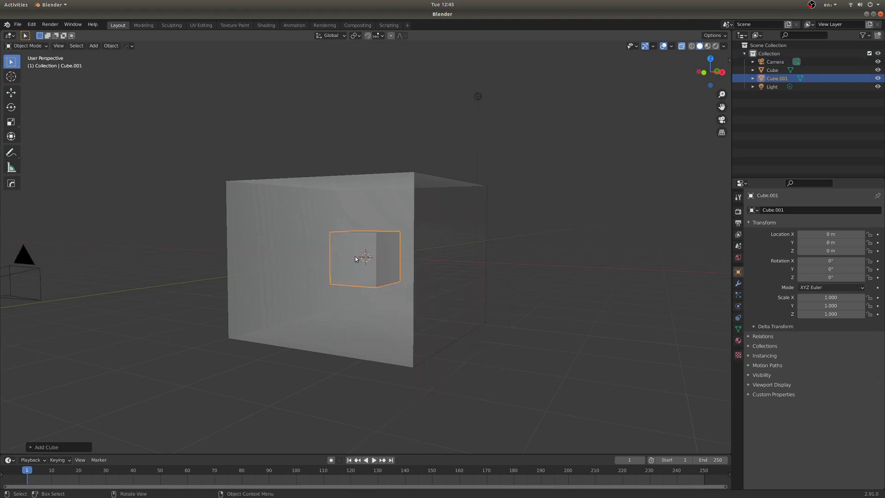
# Step: Lower the new cube to Z about -2.34 m and stretch it along X to a scale of about 4.93
pyautogui.press('KP_0')
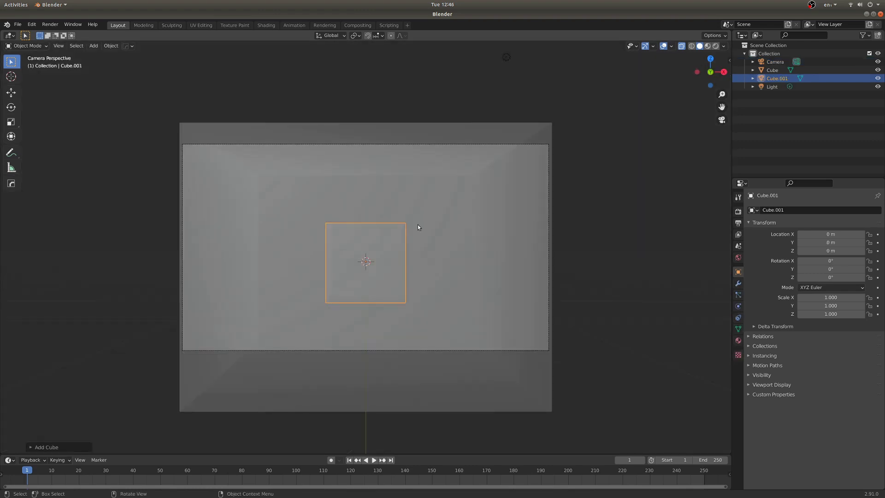
pyautogui.press('g')
pyautogui.press('z')
pyautogui.click(402, 312)
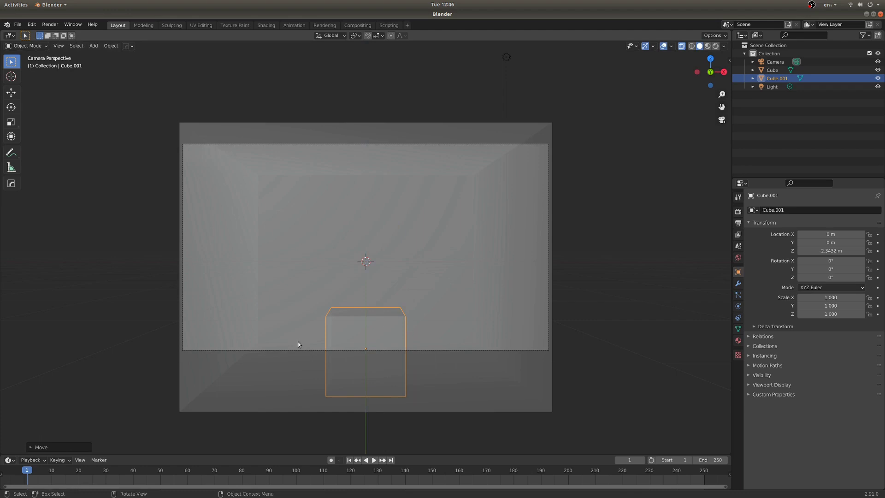
pyautogui.press('s')
pyautogui.press('x')
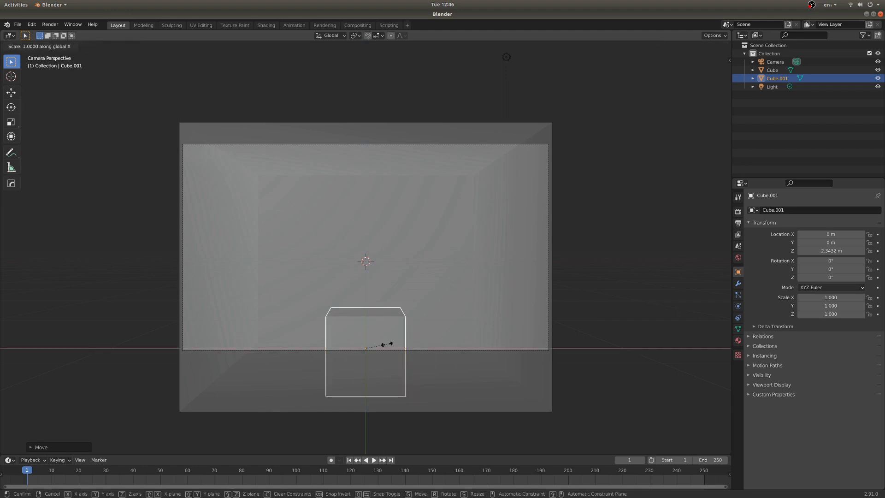
pyautogui.click(471, 343)
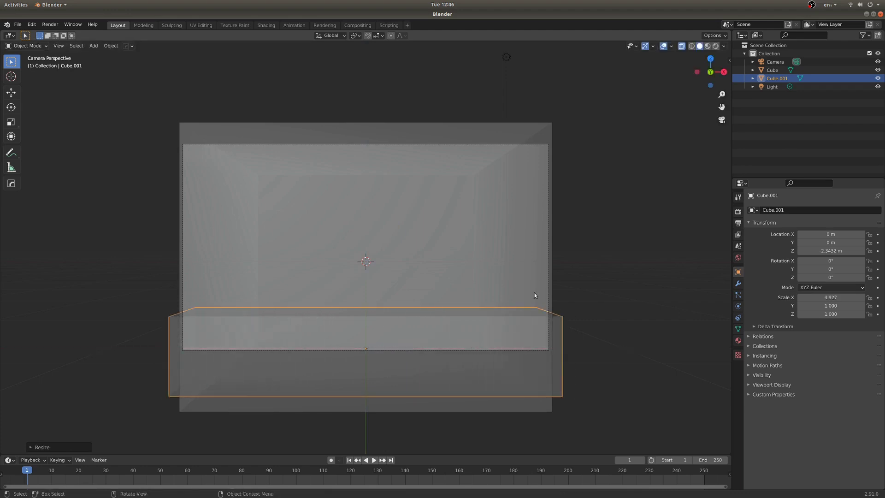
# Step: Change the camera's lens type to Orthographic
pyautogui.click(303, 173)
pyautogui.click(306, 144)
pyautogui.moveTo(306, 143); pyautogui.dragTo(357, 289, button='middle')
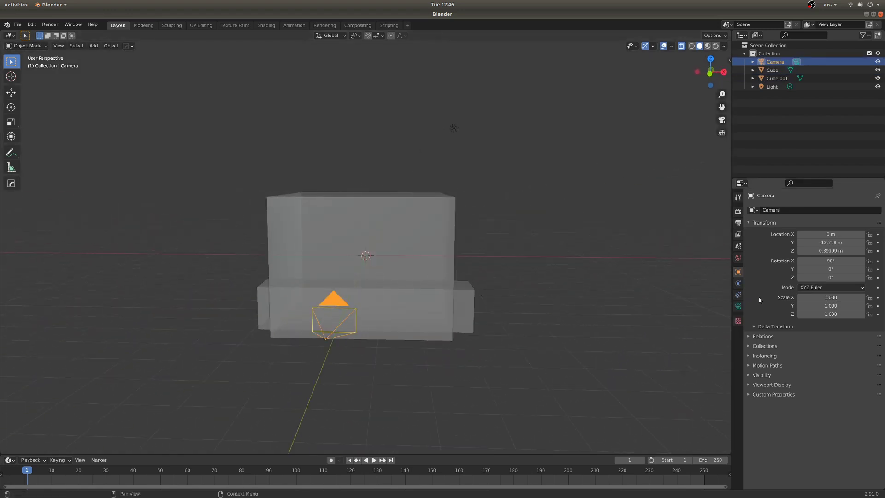
pyautogui.click(738, 307)
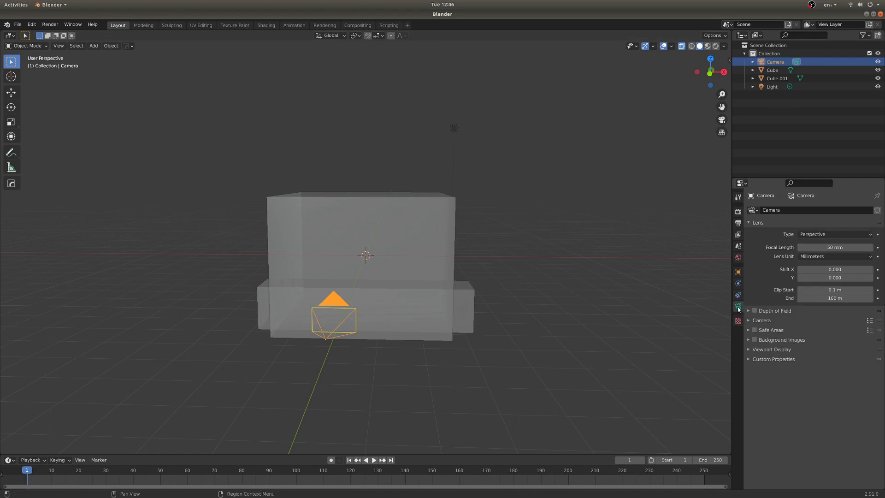
pyautogui.click(820, 233)
pyautogui.click(819, 250)
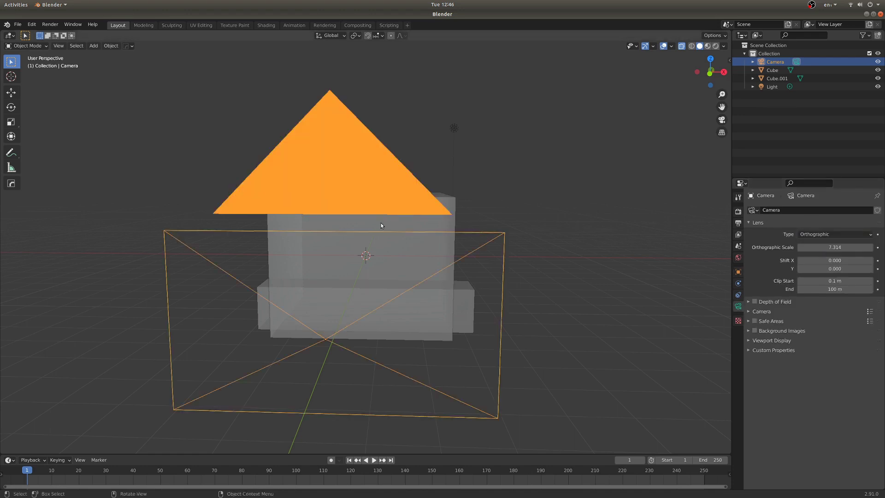
# Step: Raise the camera along Z until its frame's lower edge lines up with the top of the wide cube
pyautogui.press('KP_0')
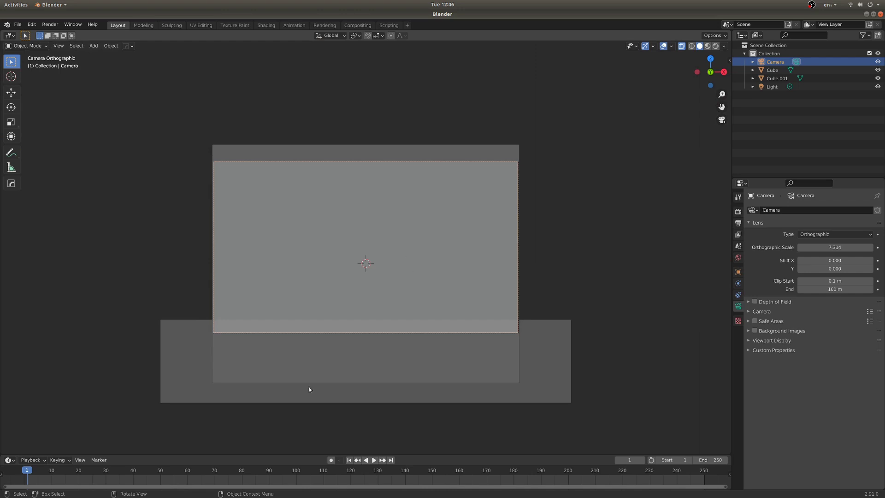
pyautogui.press('g')
pyautogui.press('z')
pyautogui.click(195, 336)
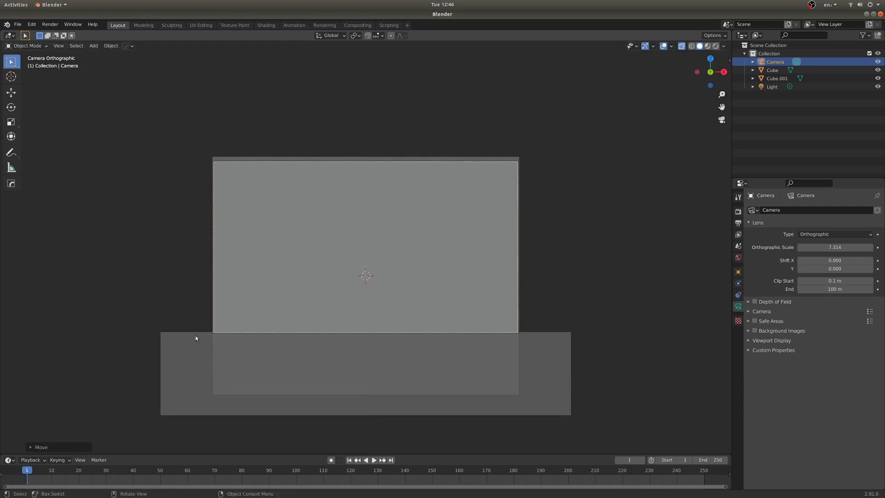
# Step: Move the camera slightly up along Z so its frame's upper edge meets the top of the large cube
pyautogui.click(167, 351)
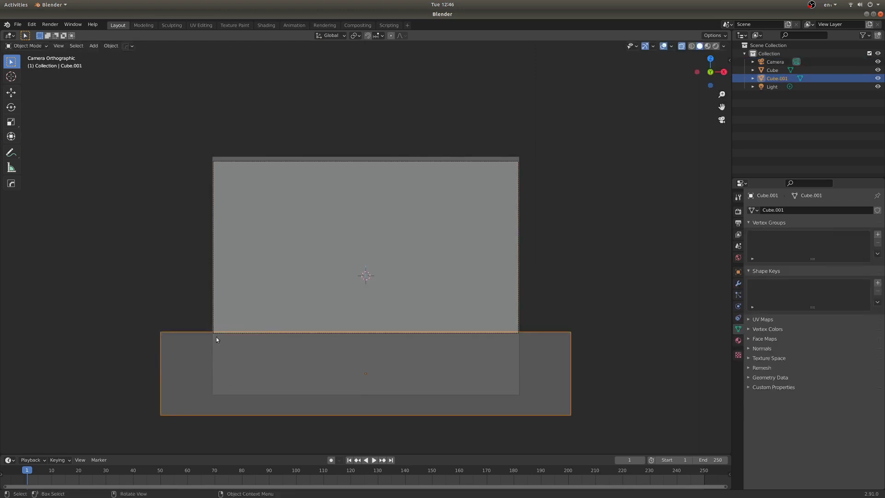
pyautogui.click(355, 179)
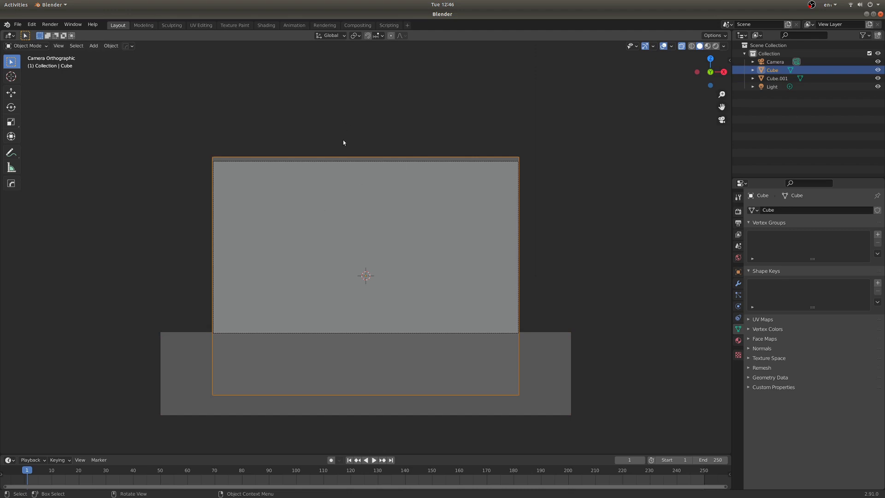
pyautogui.click(359, 167)
pyautogui.press('g')
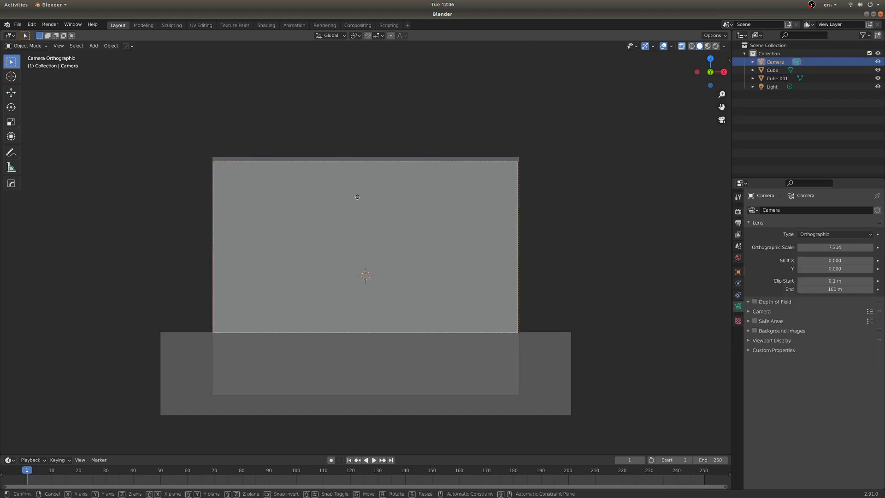
pyautogui.press('z')
pyautogui.click(288, 329)
pyautogui.scroll(4, 288, 329)
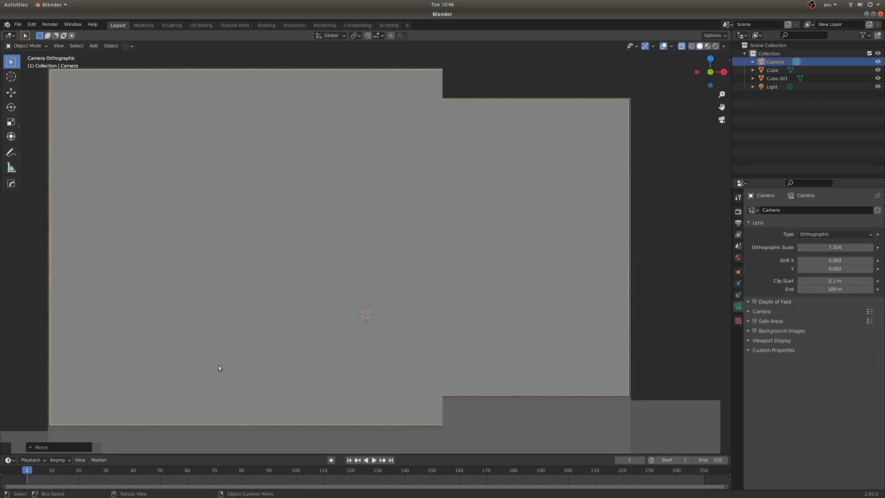
pyautogui.scroll(-5, 549, 212)
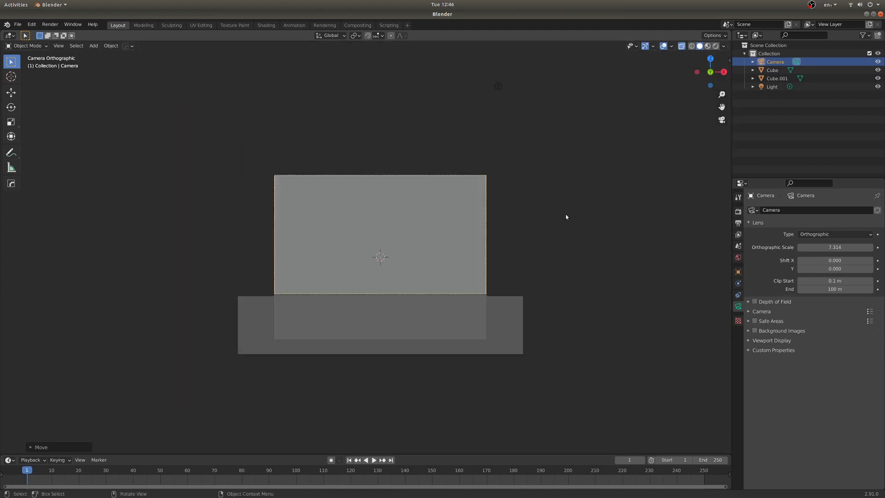
# Step: Give the wide cube Fluid physics of type Flow and set its flow behavior to Inflow
pyautogui.moveTo(567, 218); pyautogui.dragTo(308, 294, button='middle')
pyautogui.click(358, 265)
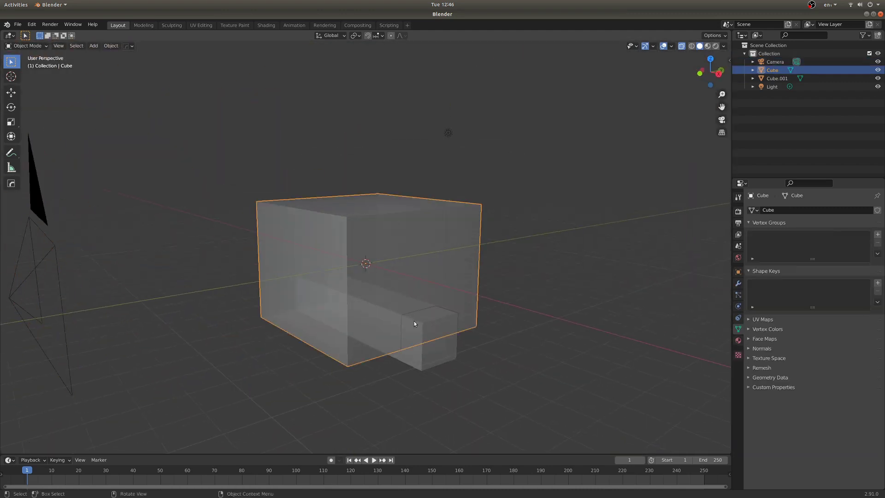
pyautogui.click(369, 337)
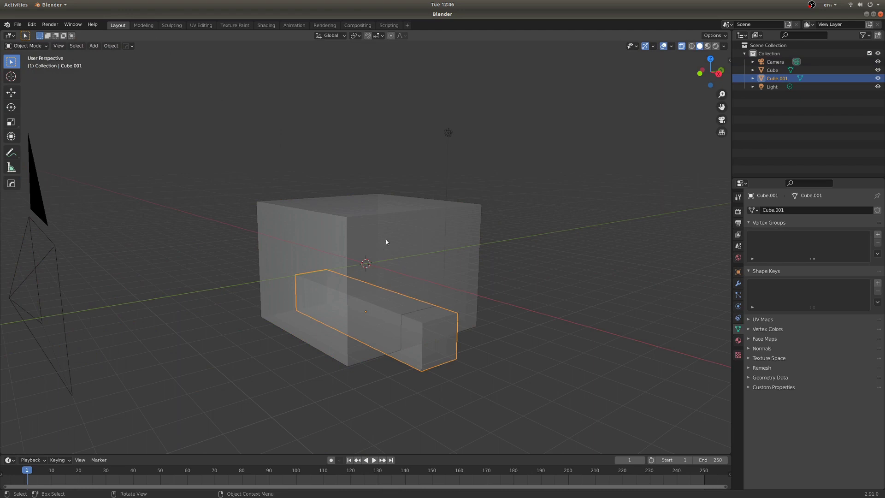
pyautogui.click(738, 307)
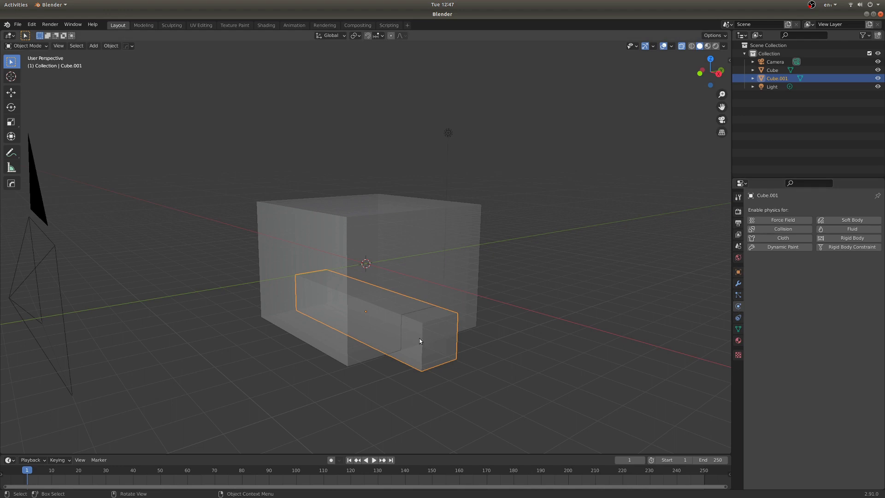
pyautogui.click(853, 229)
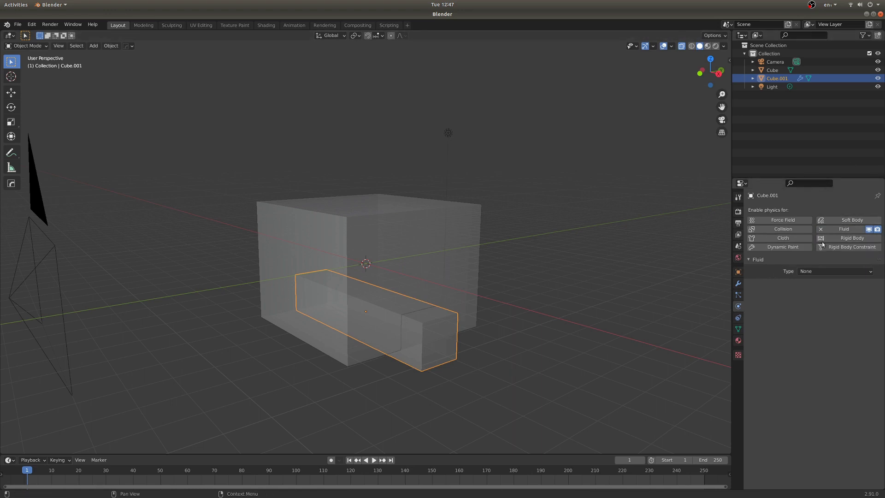
pyautogui.click(828, 271)
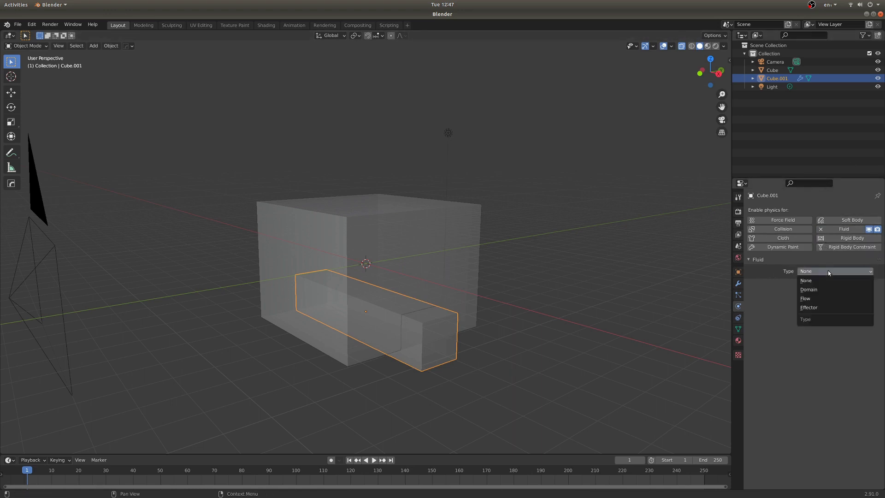
pyautogui.click(827, 298)
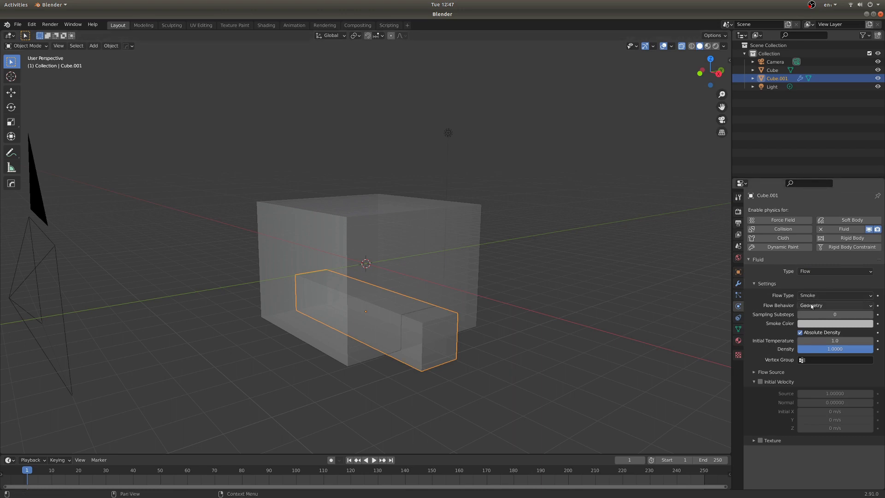
pyautogui.click(811, 306)
pyautogui.click(821, 315)
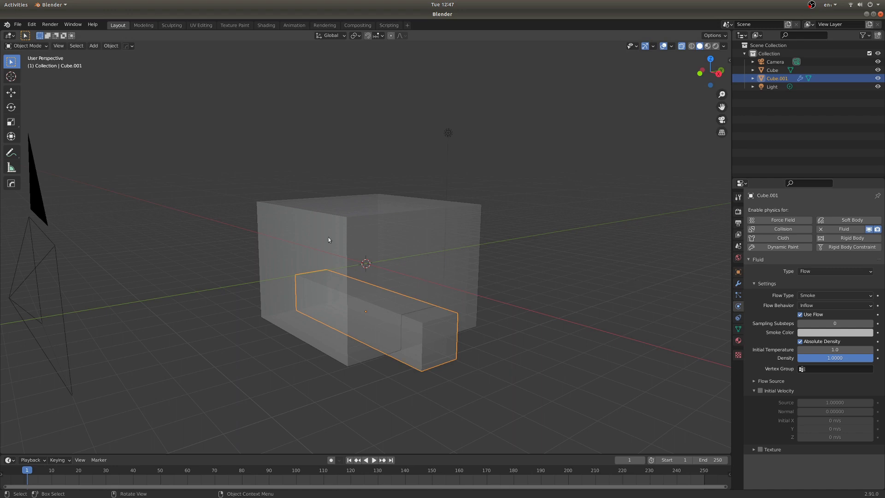
# Step: Give the large cube Fluid physics and set its type to Domain
pyautogui.click(379, 214)
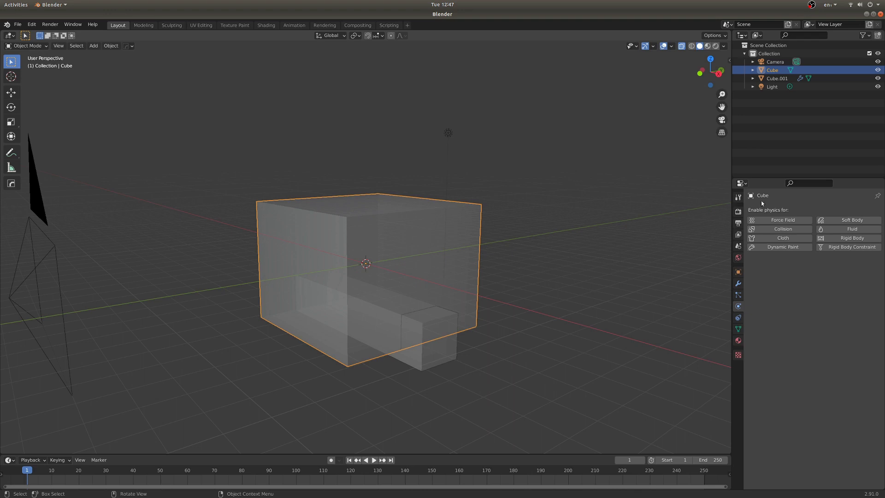
pyautogui.click(839, 229)
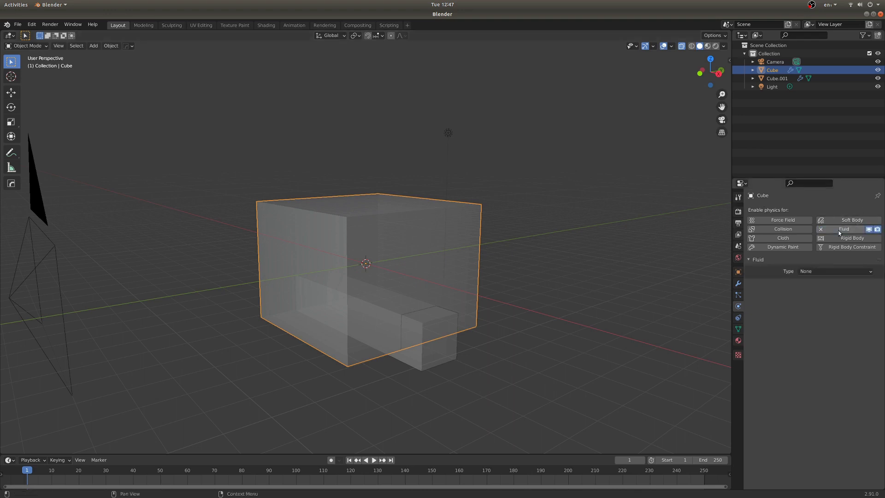
pyautogui.click(826, 271)
pyautogui.click(818, 290)
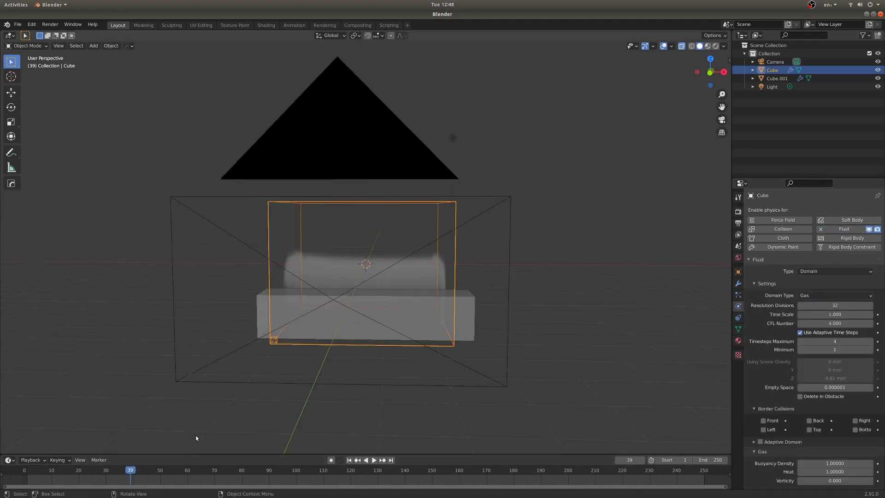
# Step: Play the smoke simulation and examine how the smoke fills the domain from the front and in perspective
pyautogui.press('space')
pyautogui.moveTo(387, 321); pyautogui.dragTo(299, 250, button='middle')
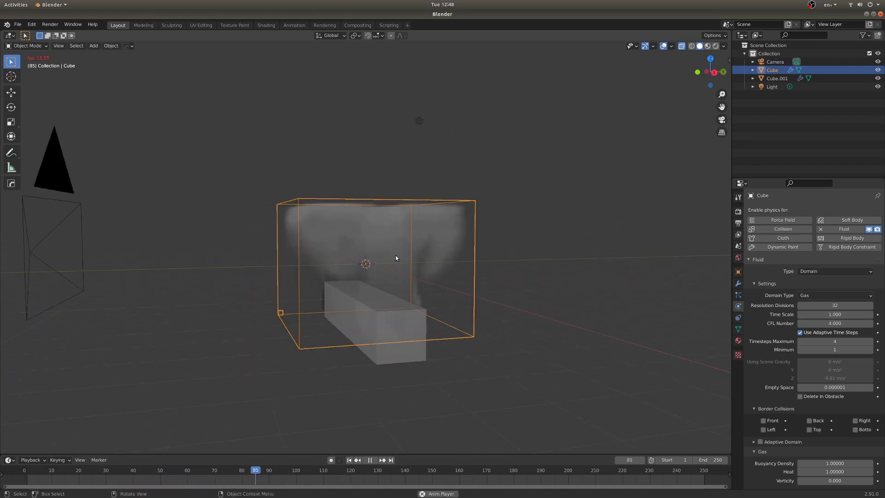
pyautogui.press('KP_1')
pyautogui.scroll(3, 380, 234)
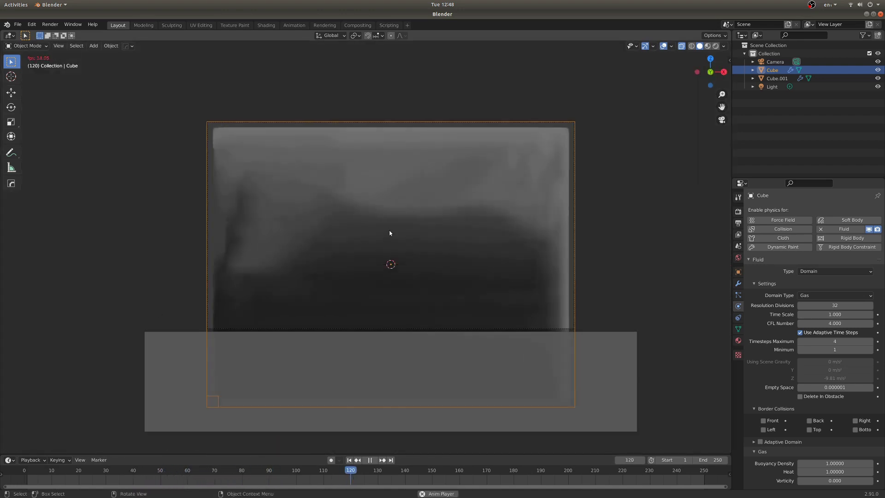
pyautogui.press('space')
pyautogui.press('space')
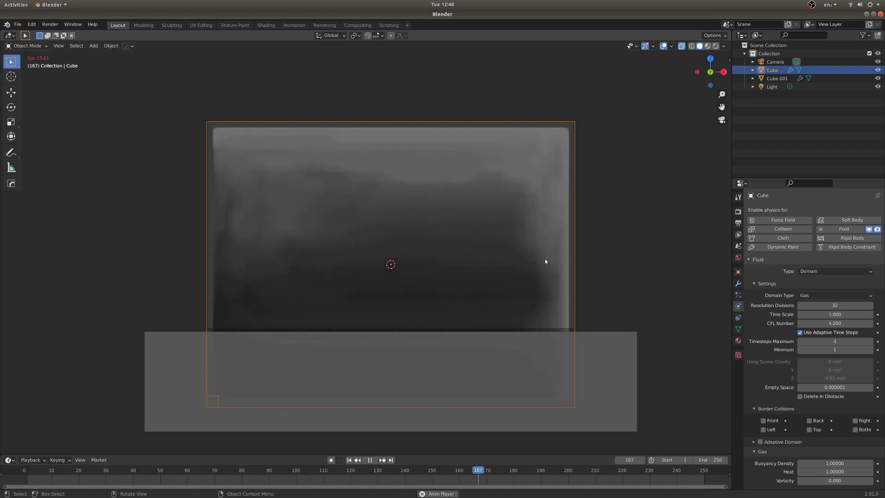
pyautogui.moveTo(545, 259); pyautogui.dragTo(491, 271, button='middle')
pyautogui.press('space')
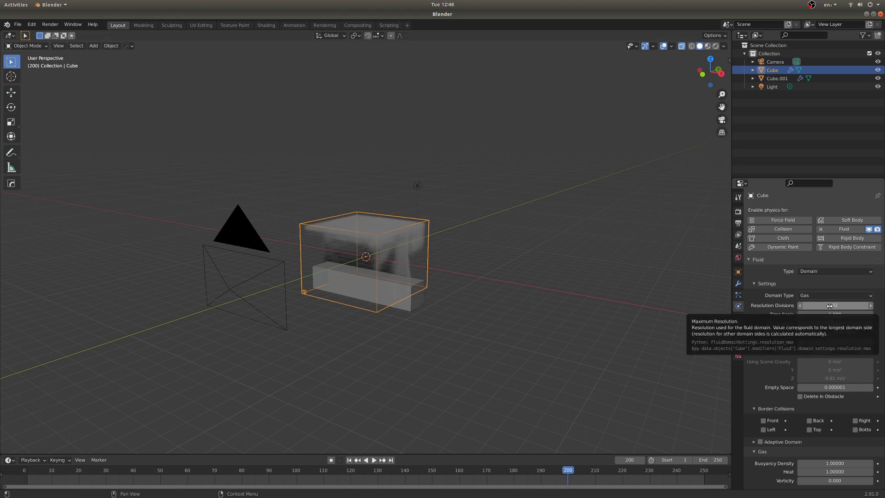
# Step: Set the domain's resolution divisions to 64 and reselect Replay as its cache type
pyautogui.write('64')
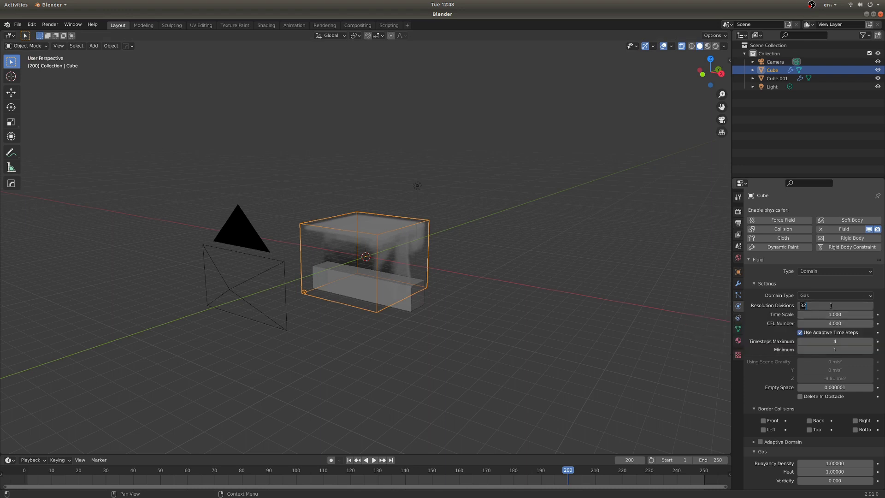
pyautogui.press('Return')
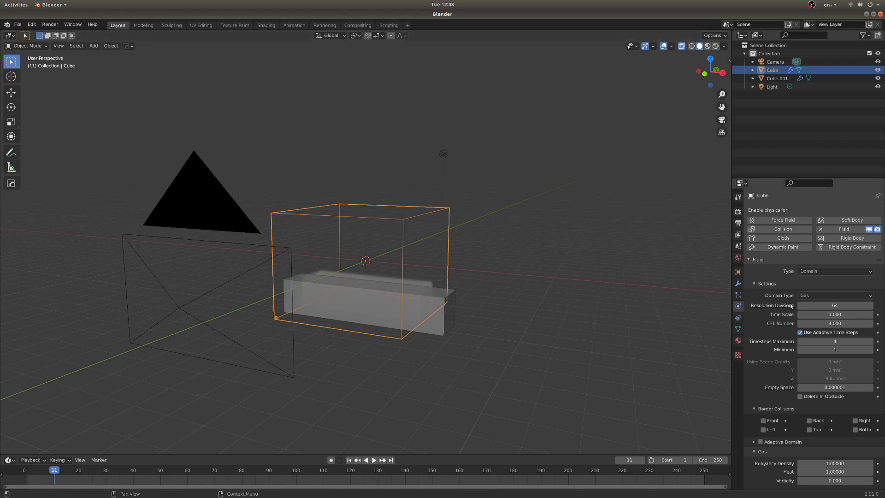
pyautogui.scroll(-8, 791, 305)
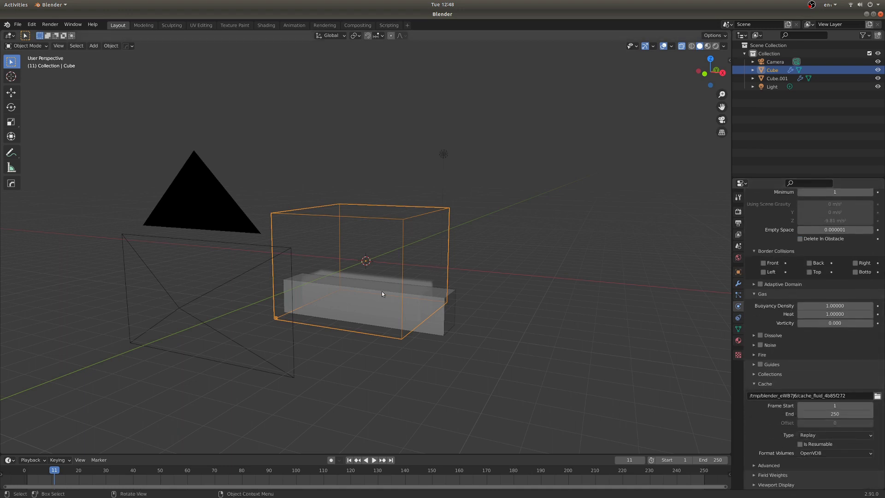
pyautogui.scroll(3, 348, 309)
pyautogui.moveTo(348, 309); pyautogui.dragTo(490, 255, button='middle')
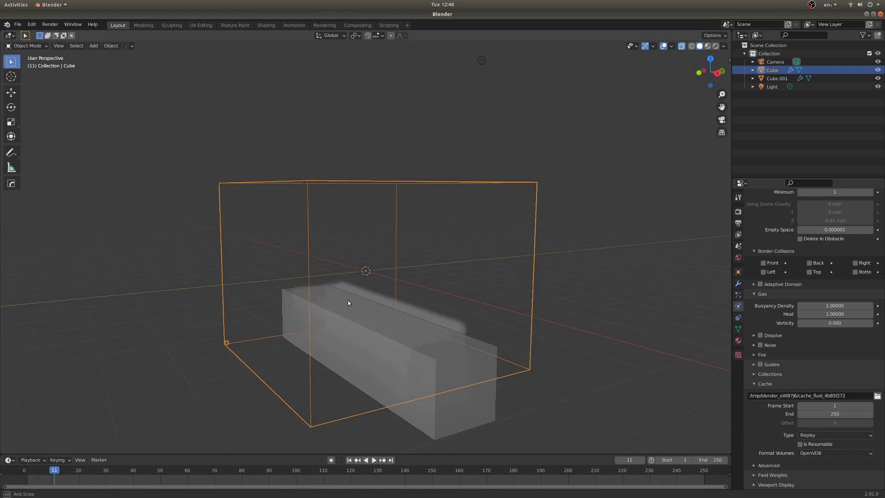
pyautogui.moveTo(348, 300); pyautogui.dragTo(450, 338, button='middle')
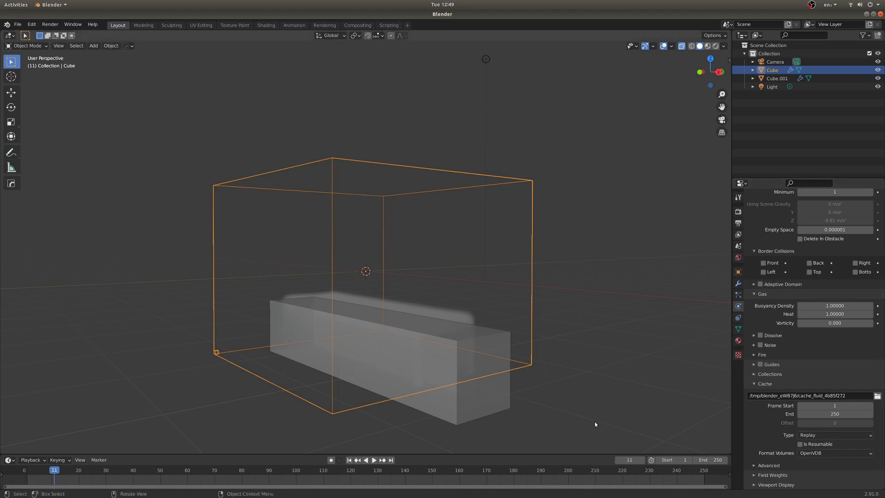
pyautogui.click(810, 436)
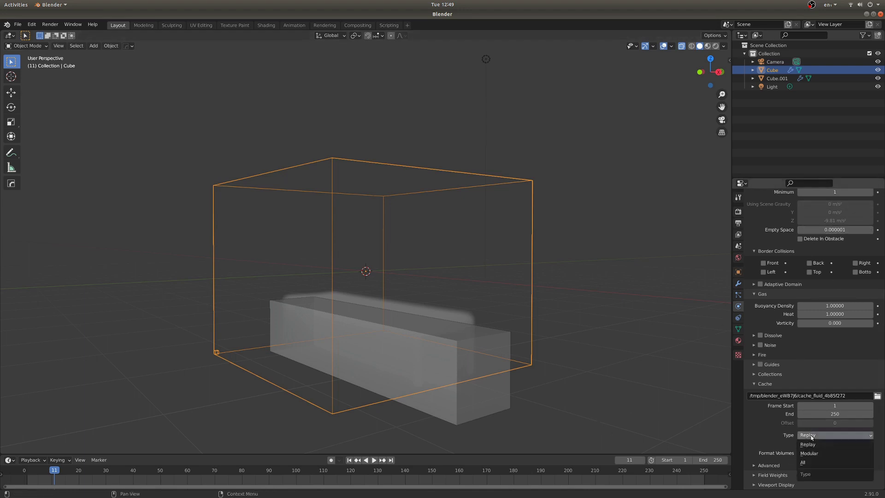
pyautogui.click(809, 444)
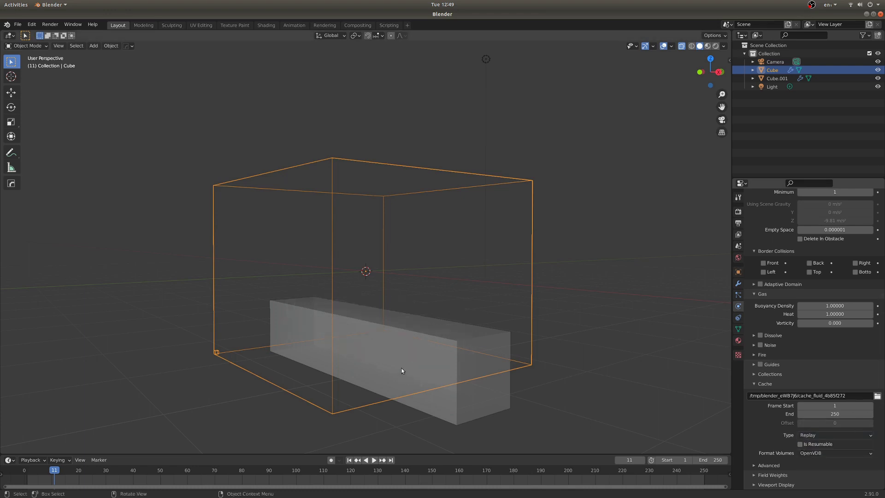
# Step: Replay the smoke simulation from frame 1, stop it at frame 79 and look at it through the camera
pyautogui.hotkey('shift', 'Left')
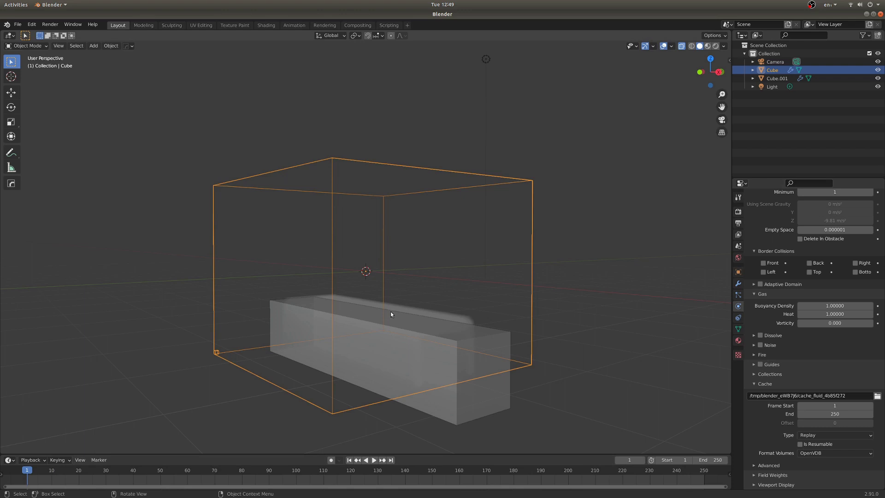
pyautogui.press('space')
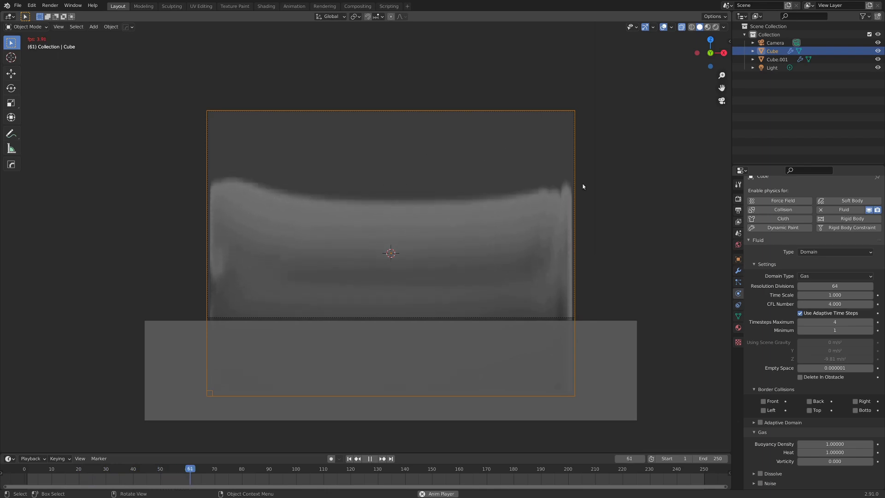
pyautogui.moveTo(583, 187); pyautogui.dragTo(325, 226, button='middle')
pyautogui.press('space')
pyautogui.press('KP_0')
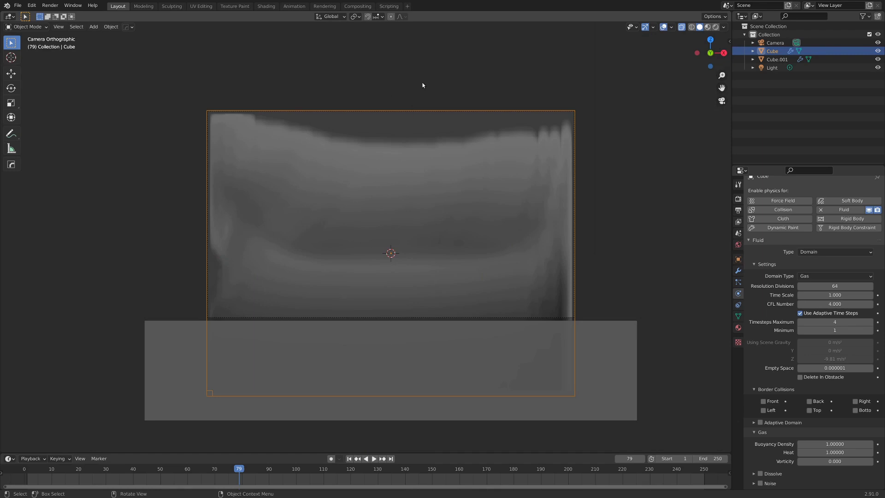
# Step: Enable Dissolve for the domain's gas and set the dissolve time to 17
pyautogui.scroll(-5, 752, 327)
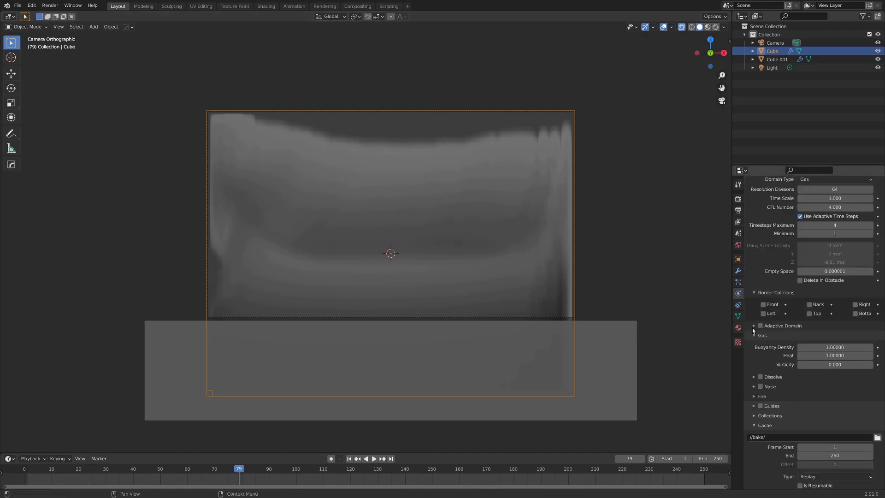
pyautogui.scroll(-2, 752, 350)
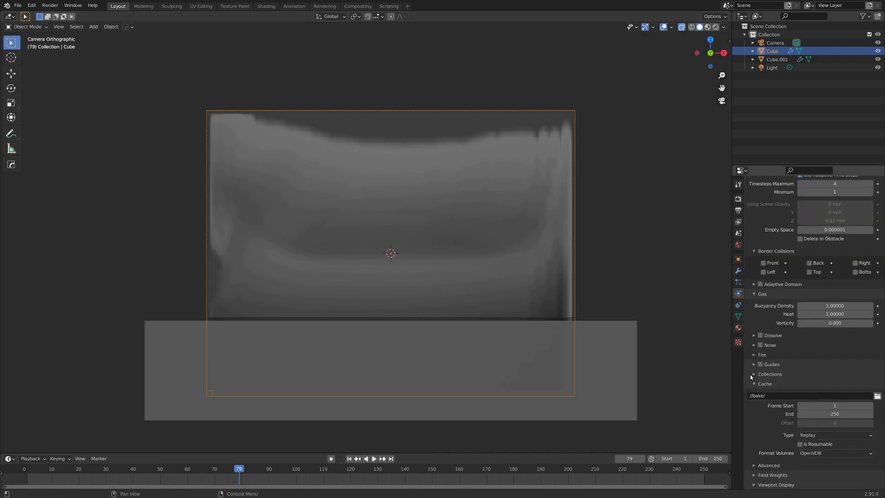
pyautogui.click(755, 336)
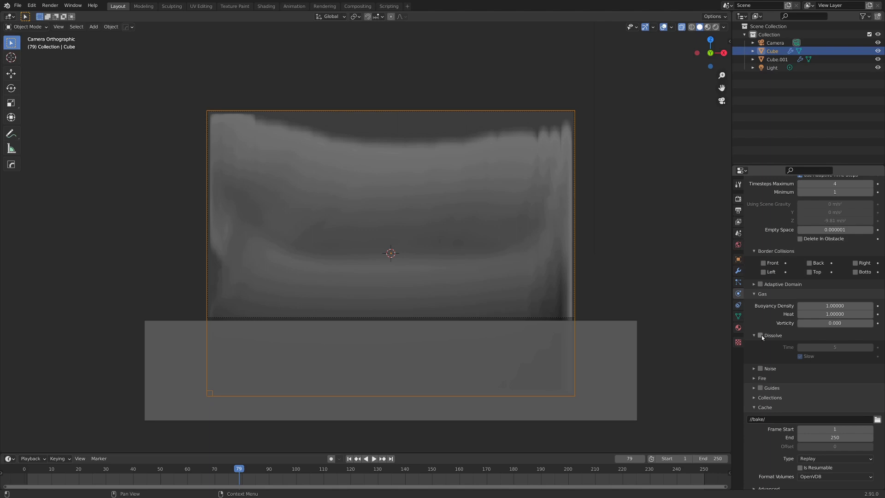
pyautogui.click(761, 336)
pyautogui.click(812, 347)
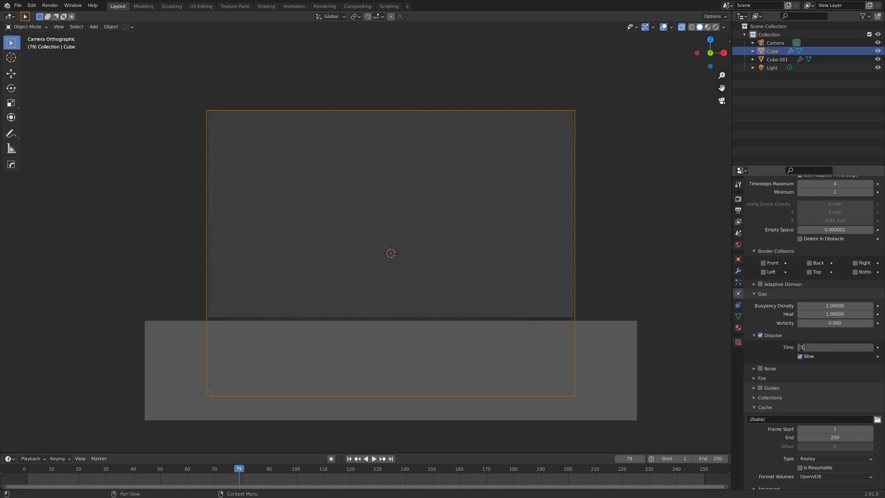
pyautogui.write('1')
pyautogui.write('7')
pyautogui.press('Return')
pyautogui.scroll(5, 830, 272)
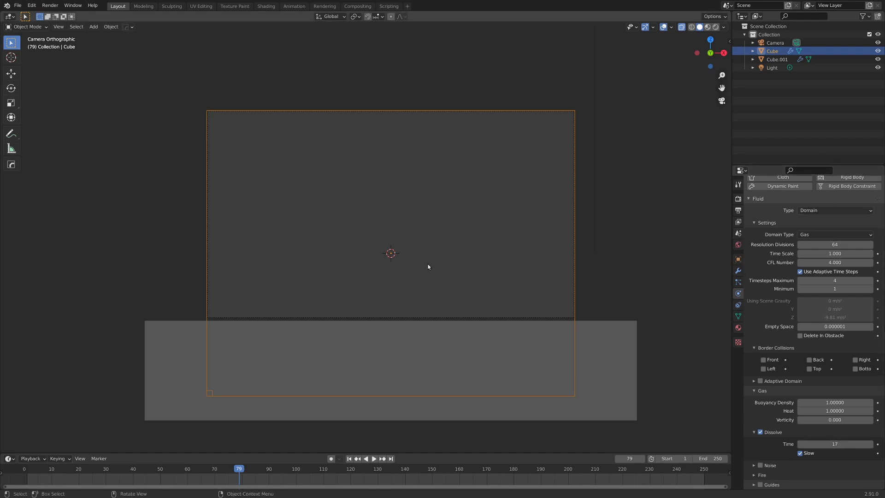
# Step: Add a Turbulence force field at the centre of the scene and set its strength to 1.5
pyautogui.hotkey('shift', 'a')
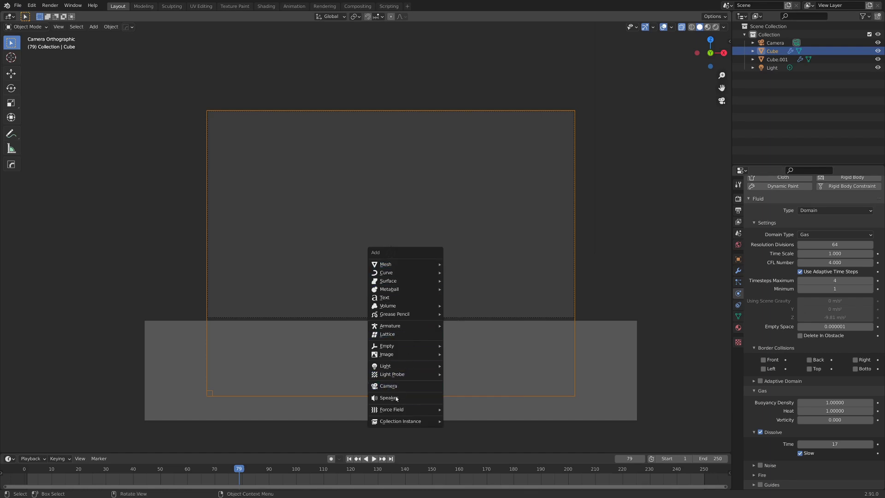
pyautogui.moveTo(394, 410)
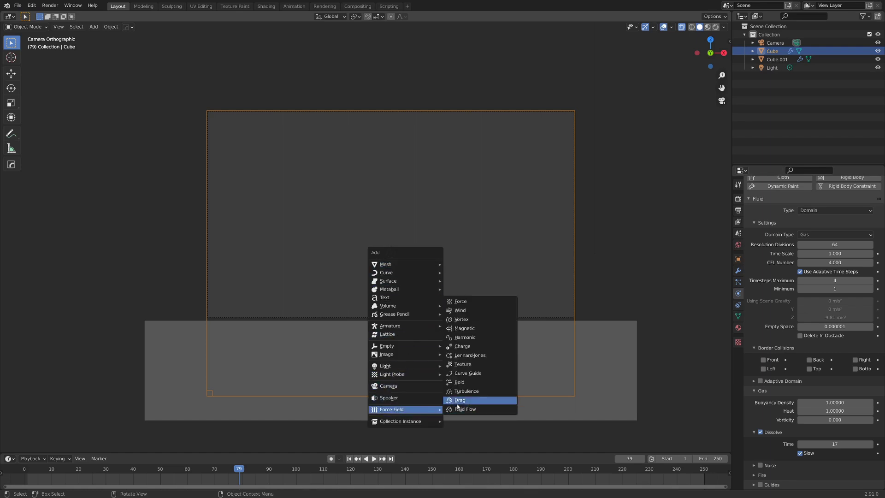
pyautogui.click(475, 392)
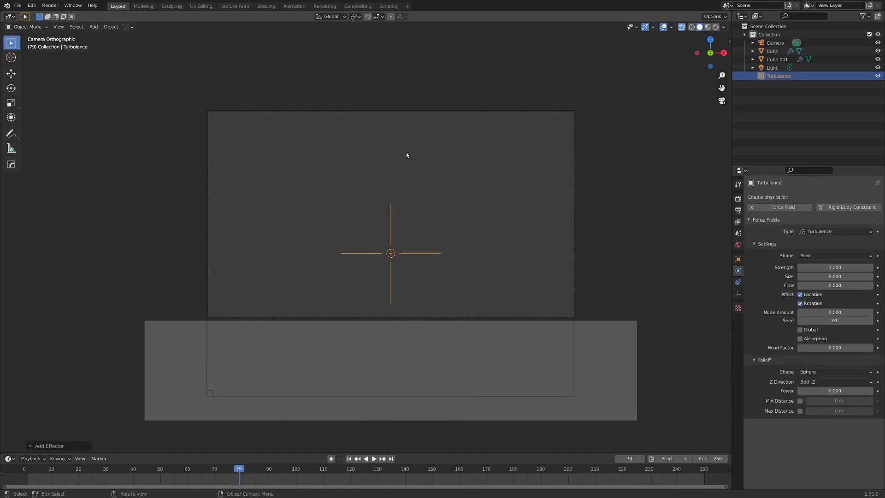
pyautogui.click(834, 267)
pyautogui.write('1.5')
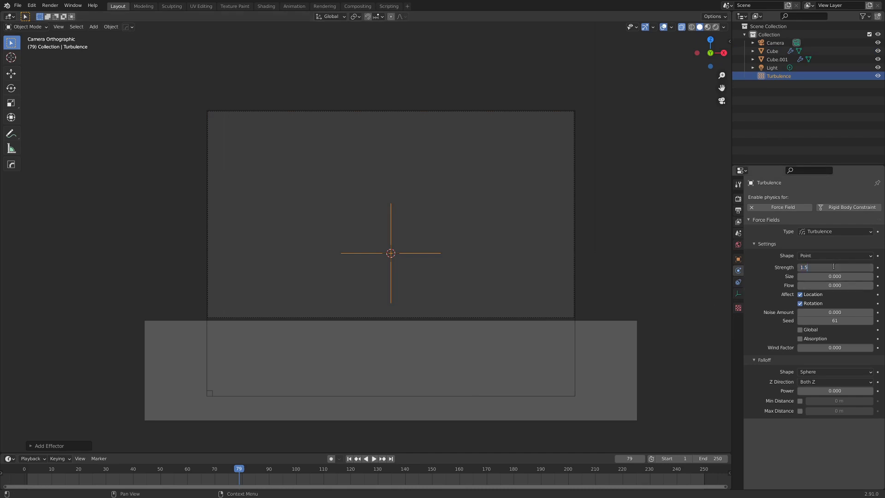
pyautogui.press('Return')
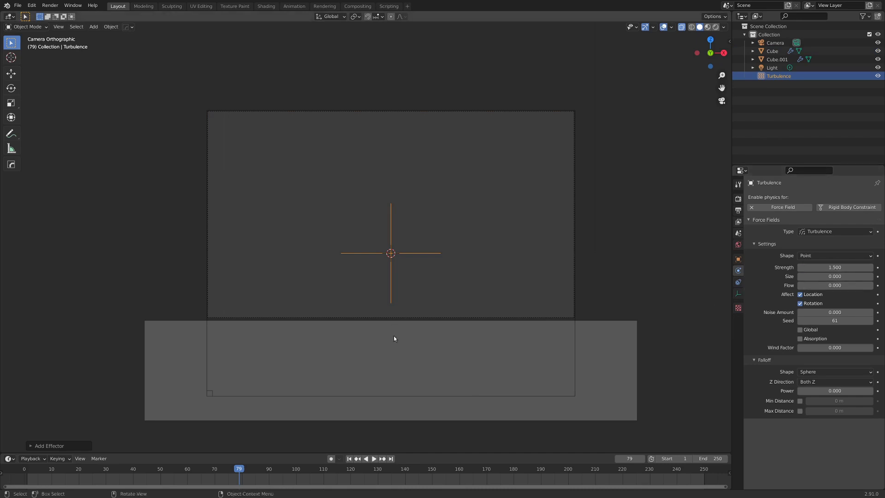
# Step: Replay the smoke simulation from frame 1 to frame 74 and examine the turbulent smoke in perspective and through the camera
pyautogui.hotkey('shift', 'Left')
pyautogui.press('space')
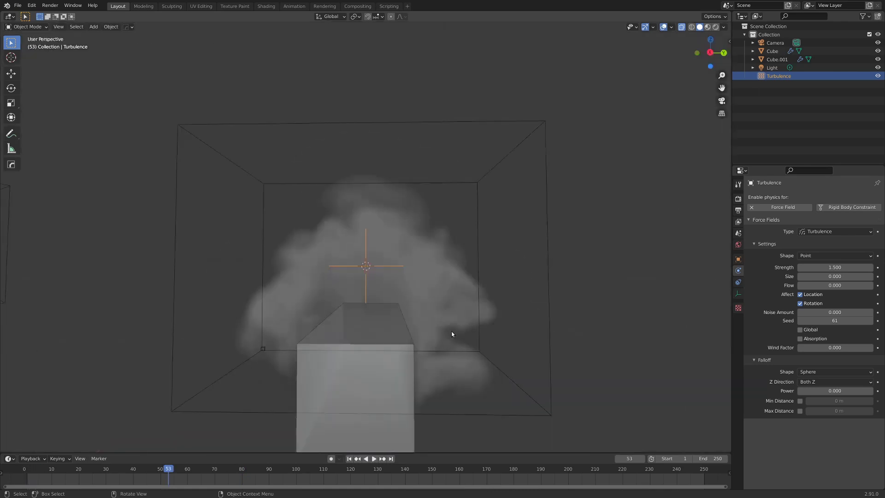
pyautogui.moveTo(452, 334); pyautogui.dragTo(669, 331, button='middle')
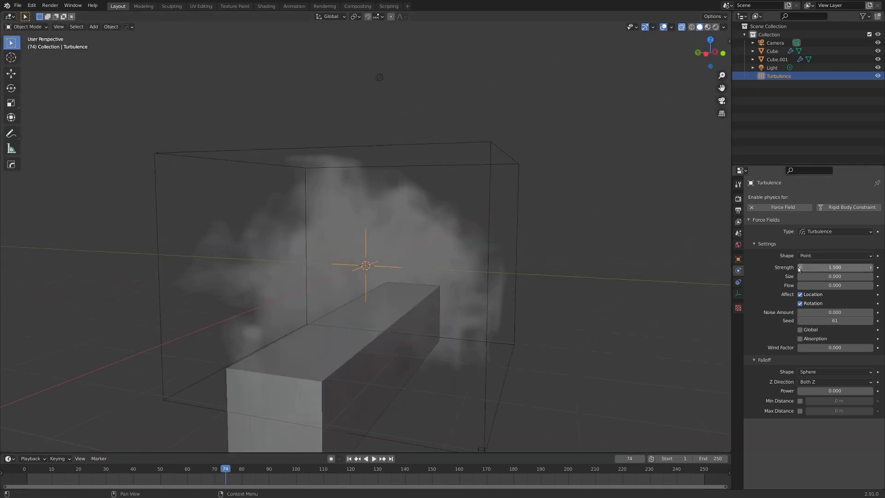
pyautogui.click(482, 148)
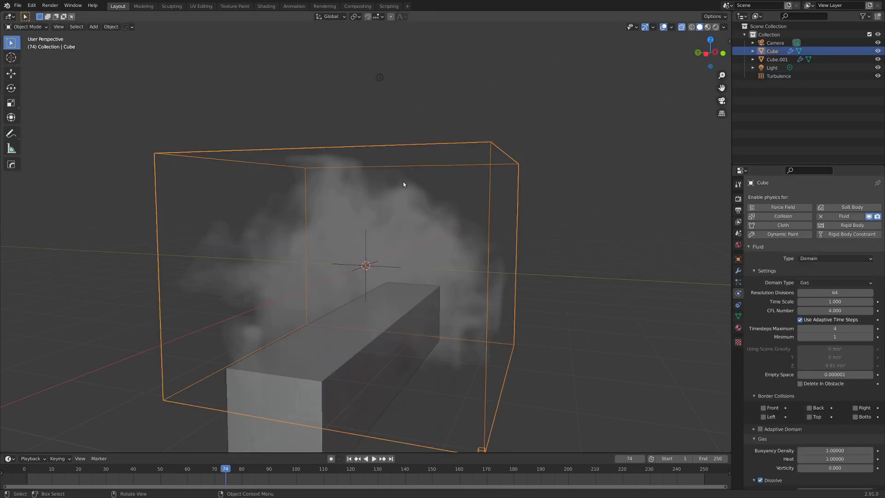
pyautogui.moveTo(405, 183); pyautogui.dragTo(358, 212, button='middle')
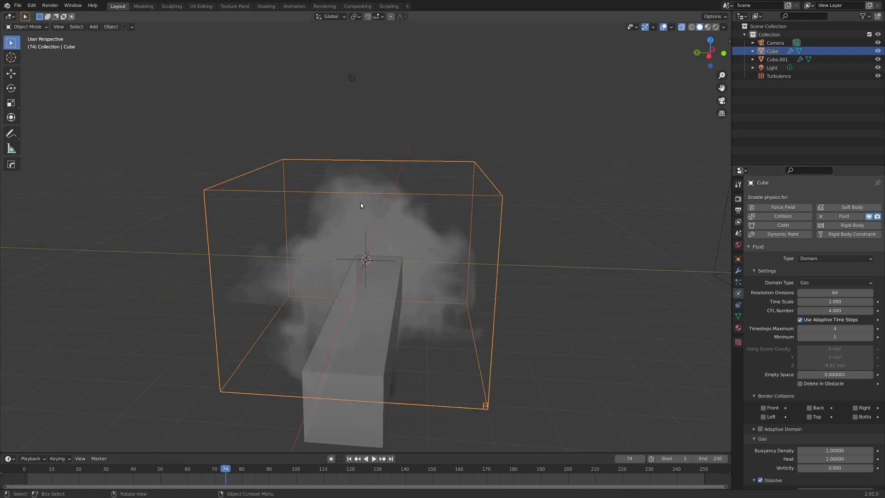
pyautogui.press('KP_0')
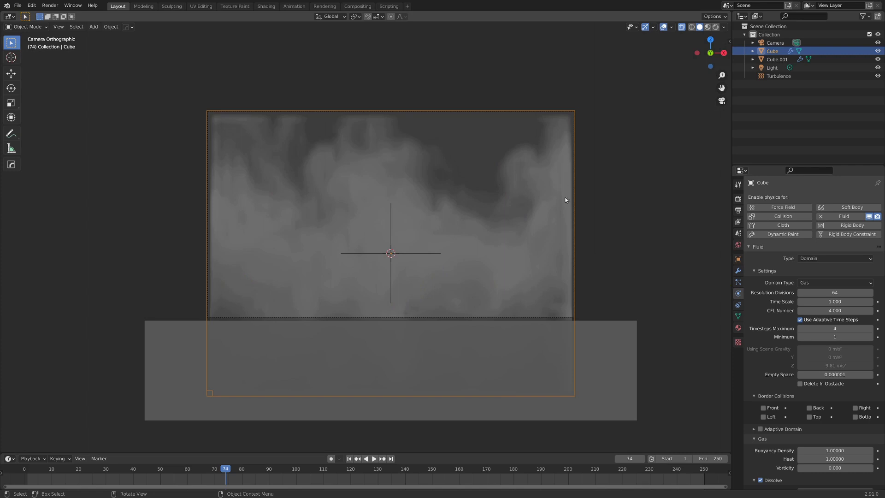
# Step: Scale the smoke domain up slightly so its edges extend just beyond the camera frame
pyautogui.click(571, 303)
pyautogui.click(215, 393)
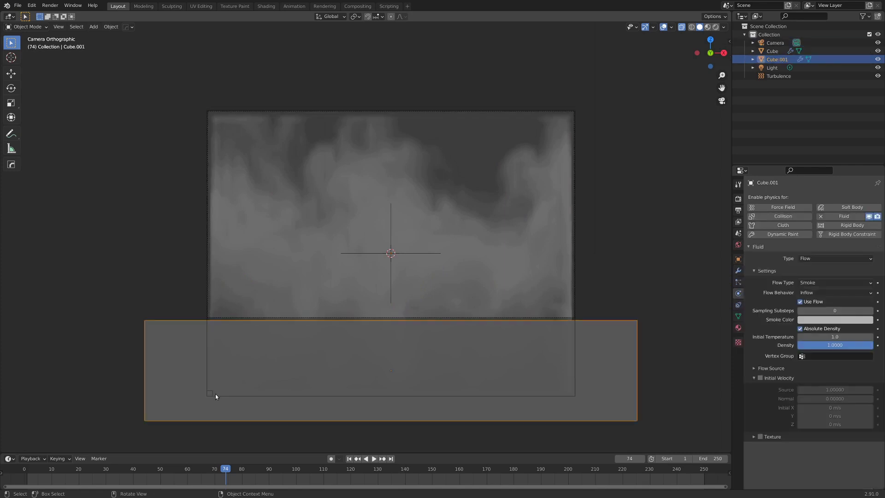
pyautogui.click(208, 392)
pyautogui.scroll(4, 249, 152)
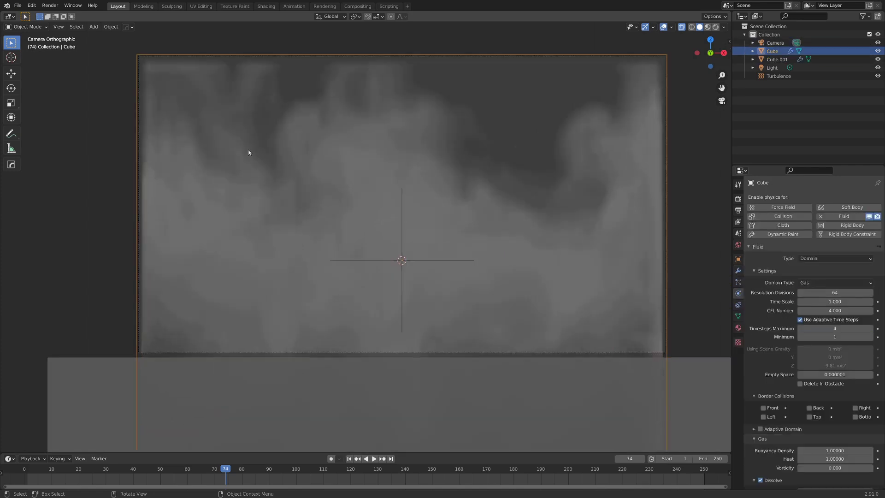
pyautogui.keyDown('shift'); pyautogui.moveTo(301, 160); pyautogui.dragTo(432, 336, button='middle'); pyautogui.keyUp('shift')
pyautogui.scroll(2, 201, 177)
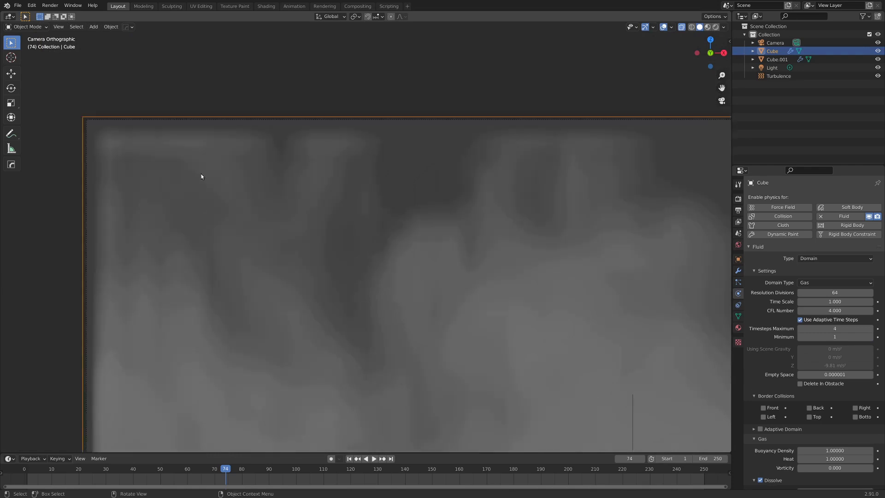
pyautogui.scroll(-2, 335, 229)
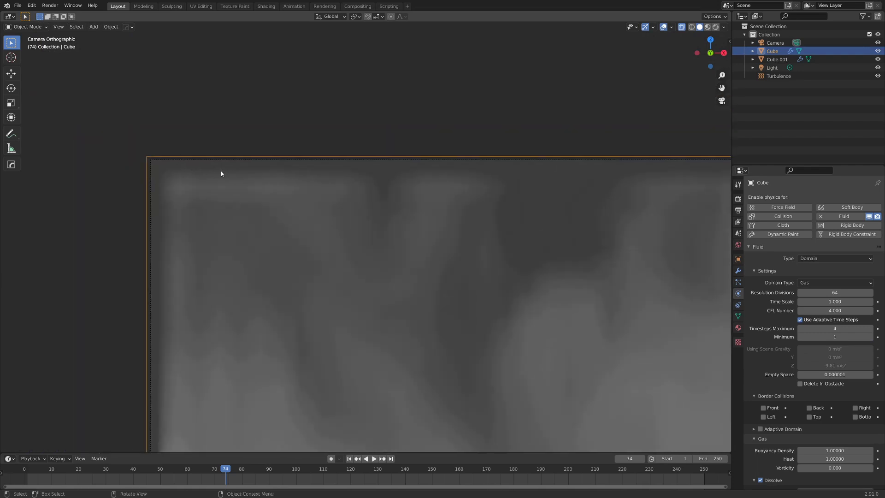
pyautogui.scroll(-2, 206, 163)
pyautogui.press('s')
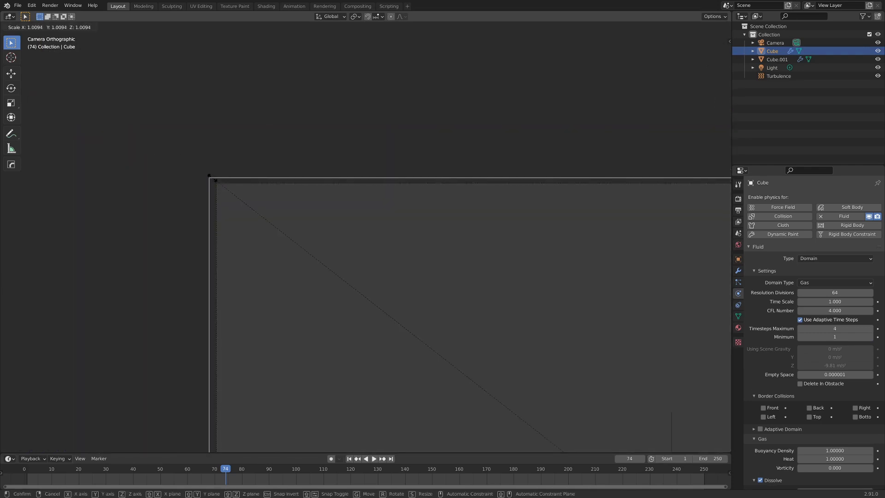
pyautogui.click(203, 171)
pyautogui.press('s')
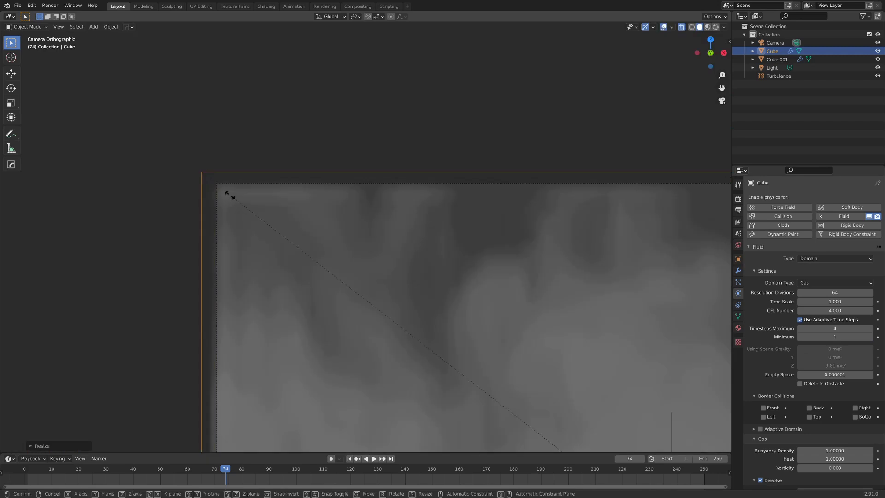
pyautogui.click(226, 192)
pyautogui.scroll(-4, 226, 192)
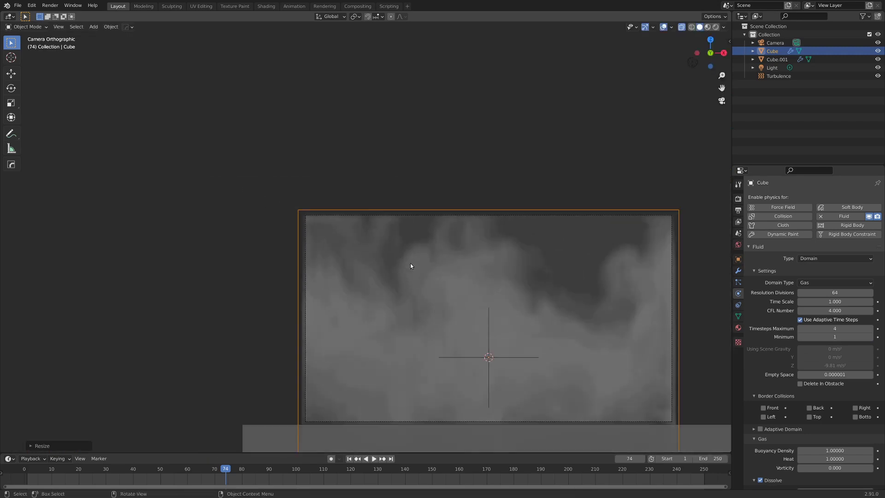
pyautogui.scroll(-1, 410, 266)
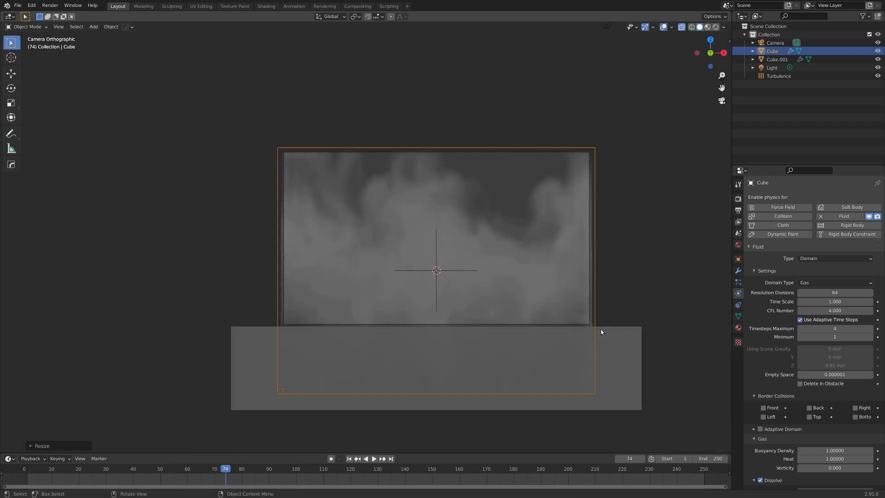
# Step: Enable Adaptive Domain for the smoke domain and replay the simulation from frame 1 to frame 47 in perspective
pyautogui.scroll(-7, 796, 379)
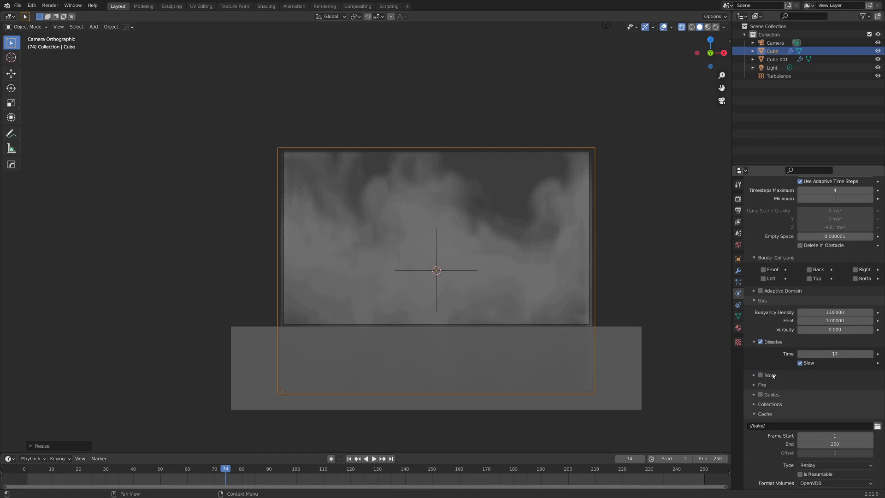
pyautogui.click(760, 291)
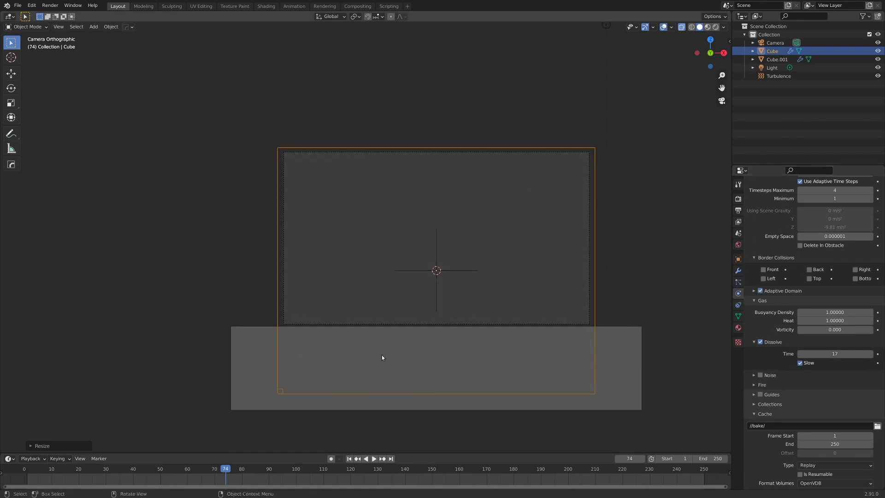
pyautogui.hotkey('shift', 'Left')
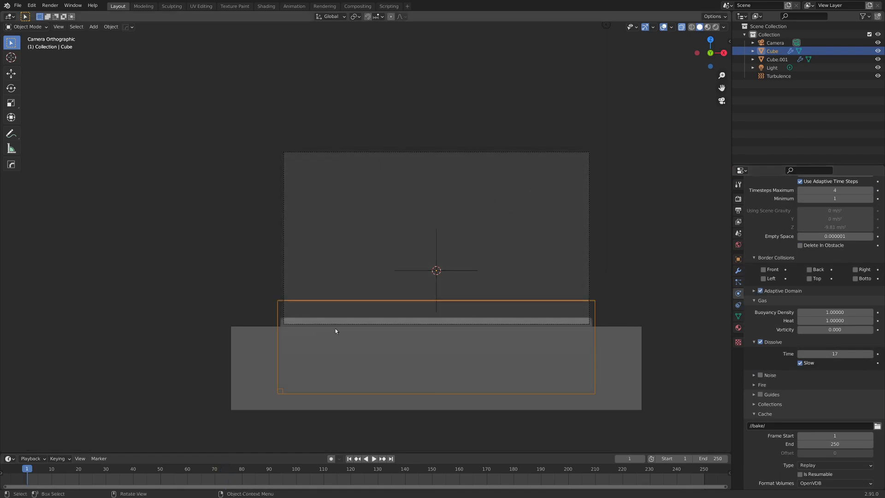
pyautogui.moveTo(462, 372); pyautogui.dragTo(485, 339, button='middle')
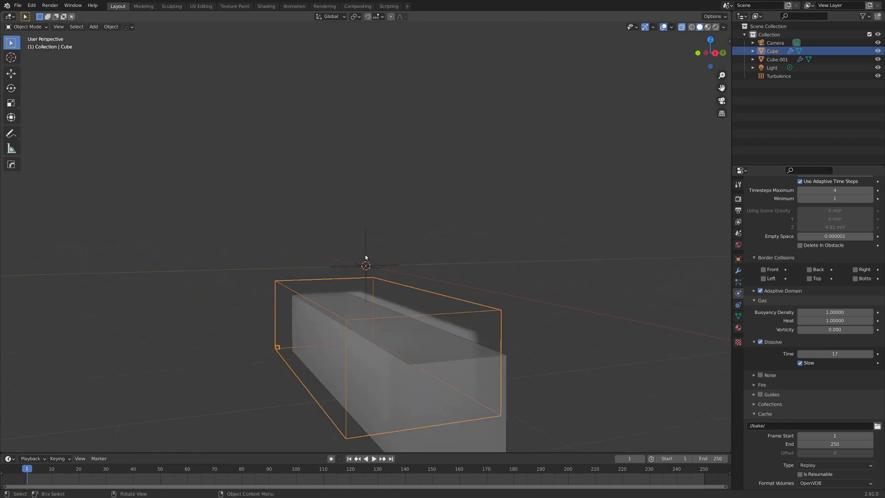
pyautogui.press('space')
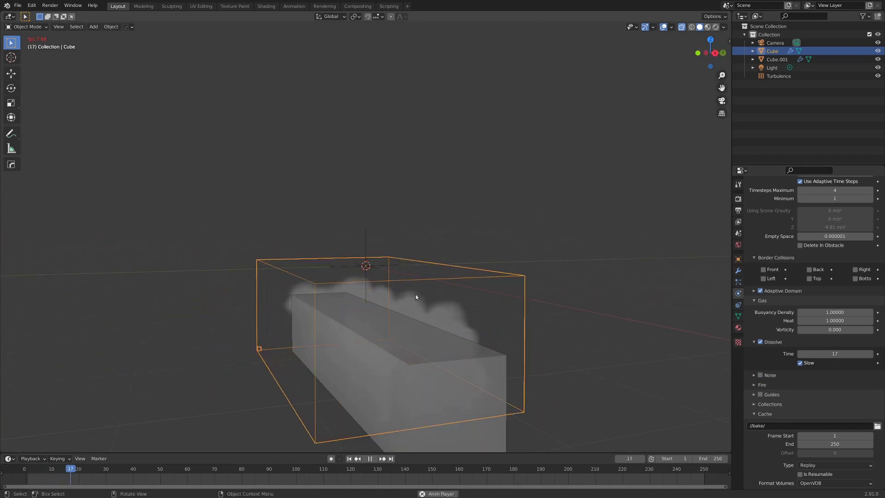
pyautogui.scroll(-3, 380, 282)
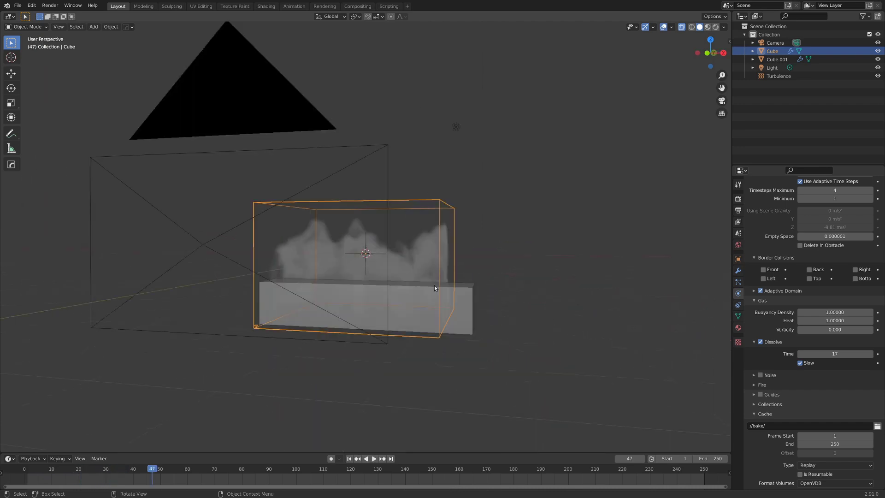
pyautogui.moveTo(434, 285); pyautogui.dragTo(452, 285, button='middle')
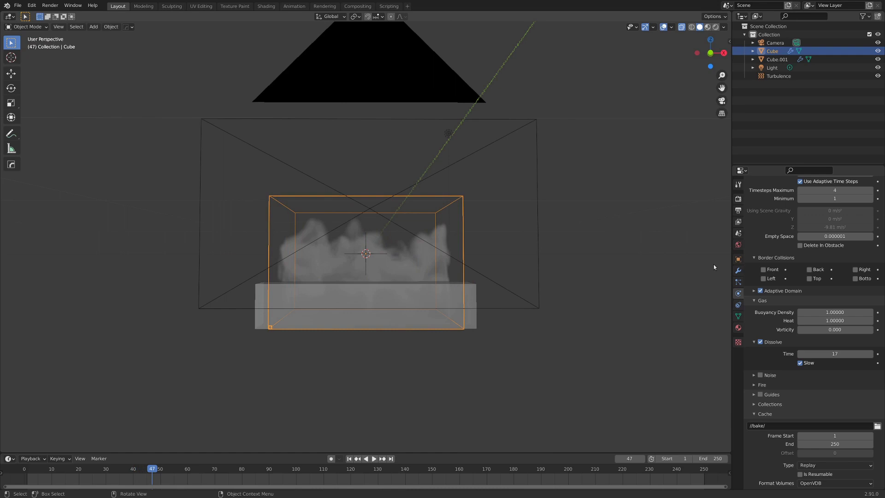
# Step: Set the smoke domain's resolution divisions to 128
pyautogui.scroll(6, 811, 277)
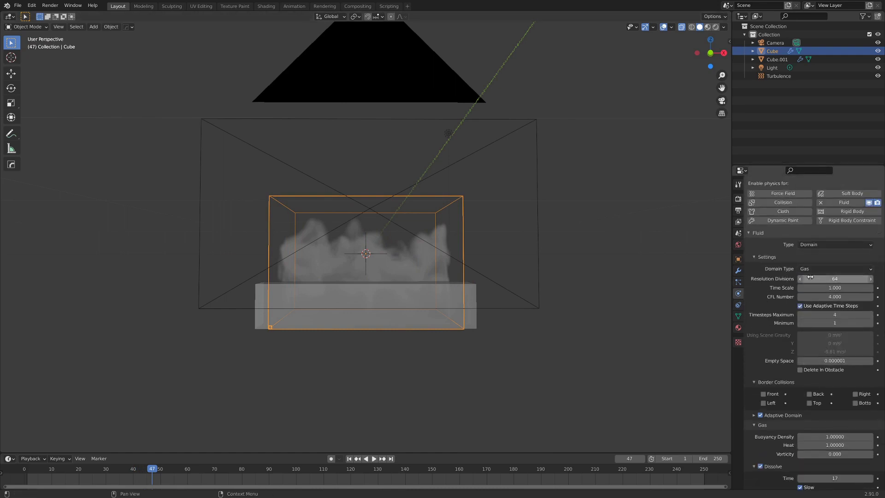
pyautogui.click(825, 279)
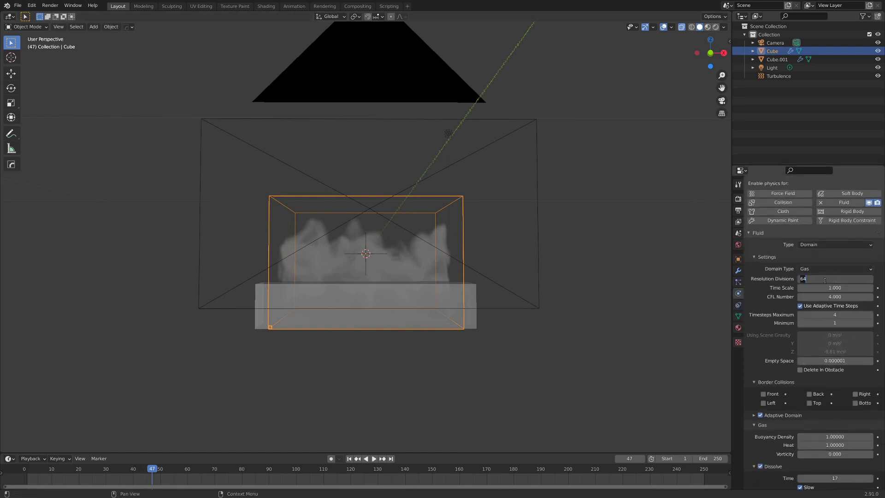
pyautogui.write('128')
pyautogui.press('Return')
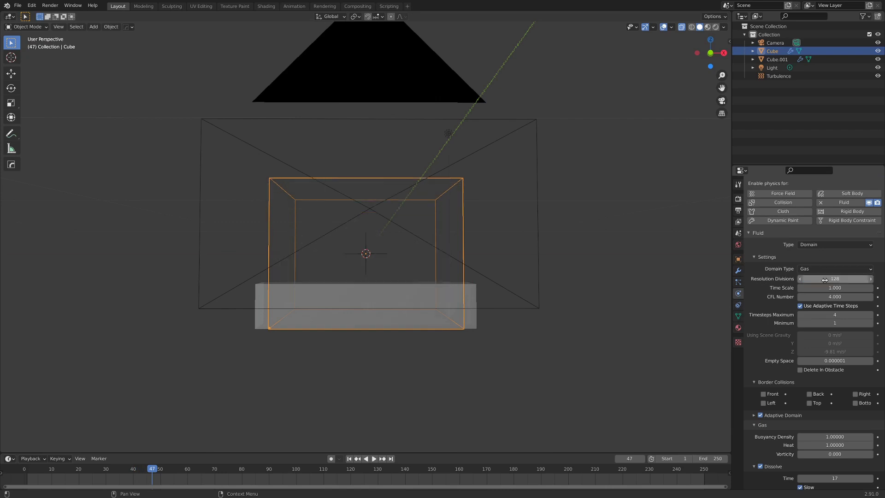
# Step: Set the domain's cache type to Modular and bake the smoke data
pyautogui.scroll(-5, 839, 277)
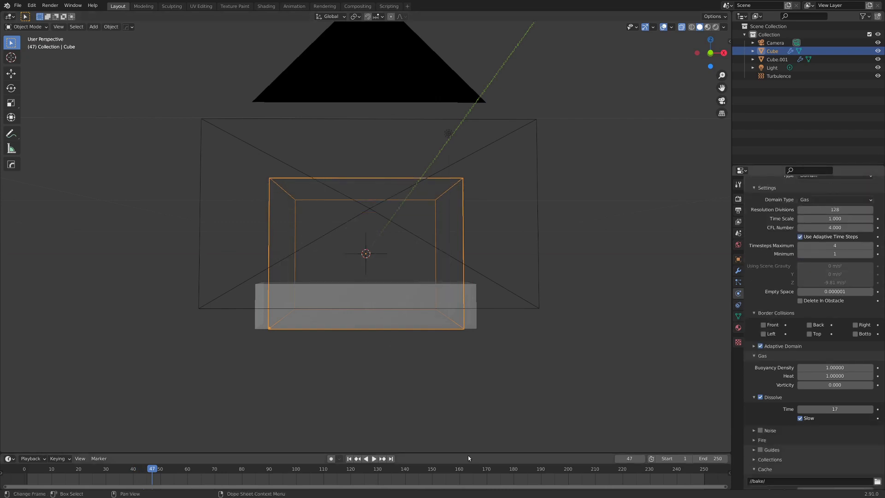
pyautogui.scroll(-6, 837, 363)
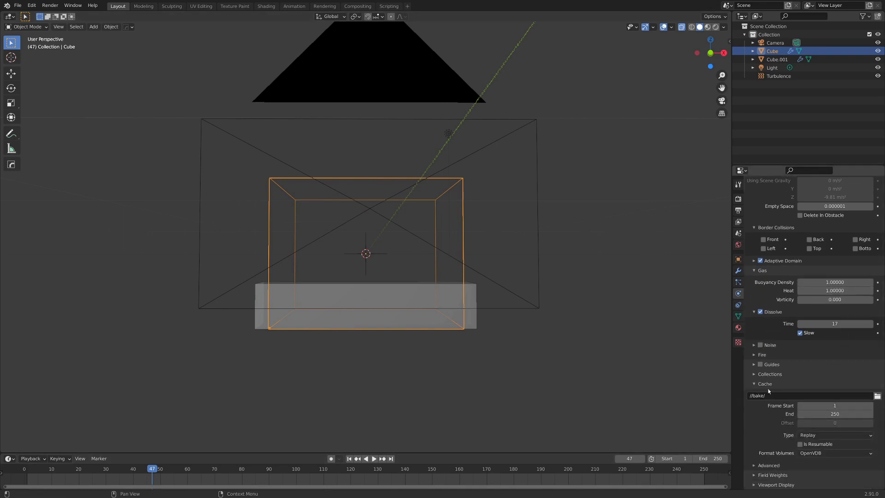
pyautogui.click(816, 432)
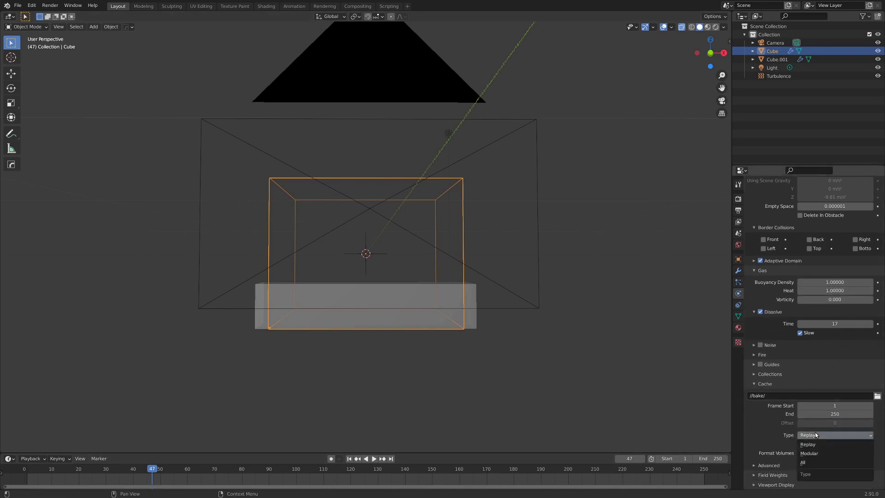
pyautogui.click(819, 453)
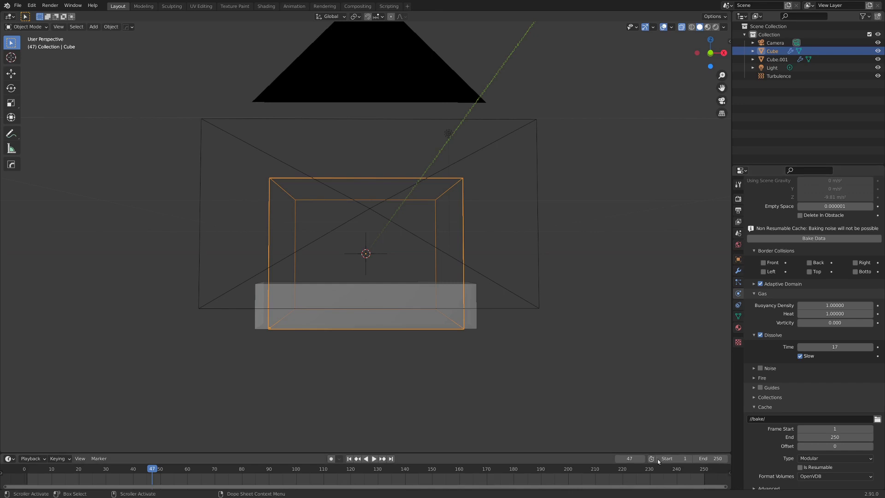
pyautogui.keyDown('ctrl'); pyautogui.hscroll(5, 633, 473); pyautogui.keyUp('ctrl')
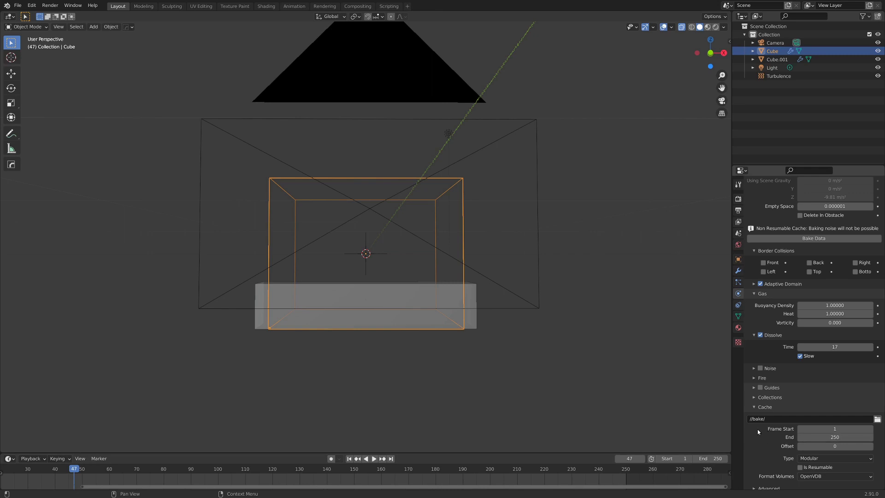
pyautogui.scroll(4, 820, 314)
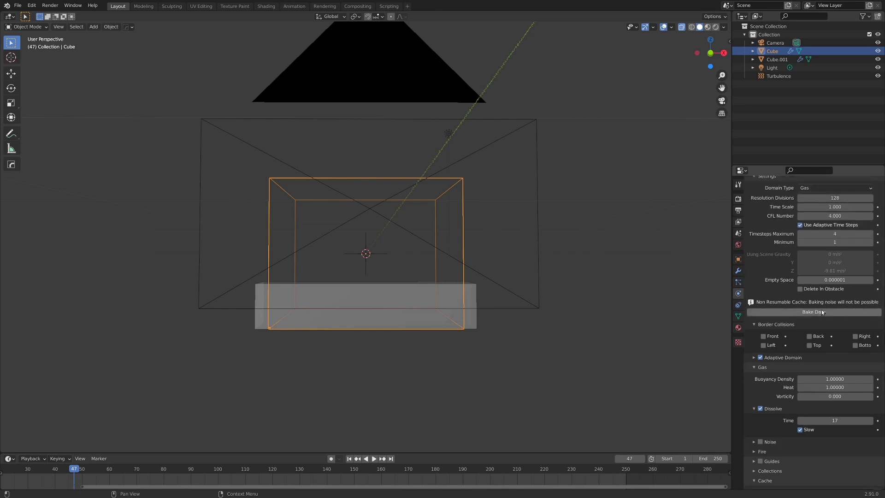
pyautogui.click(820, 313)
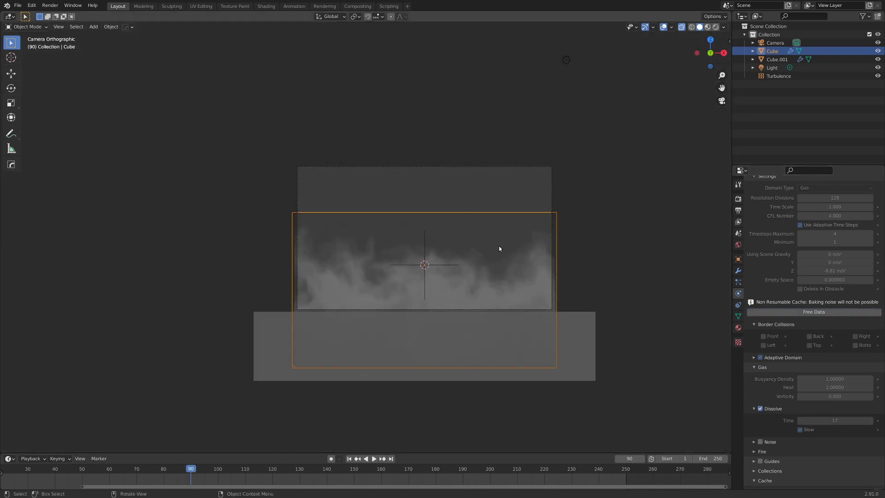
# Step: Play the baked smoke from frame 1 and examine its motion through the camera
pyautogui.click(95, 475)
pyautogui.scroll(-3, 149, 473)
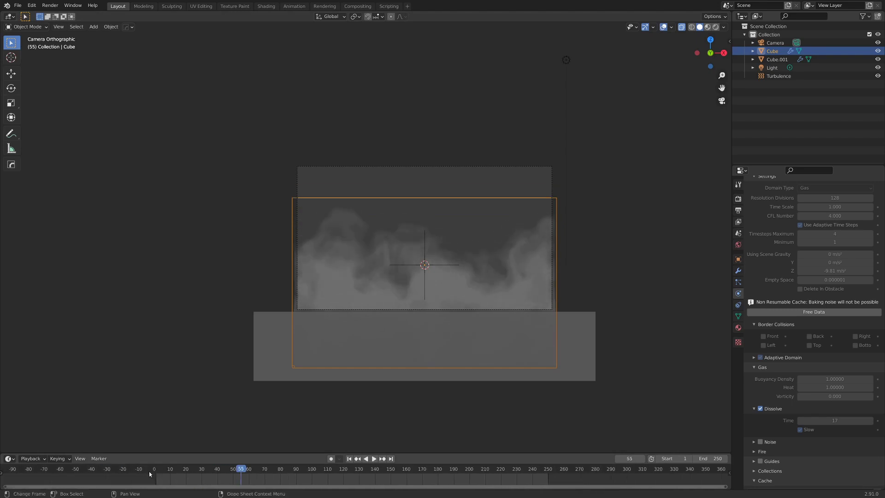
pyautogui.hotkey('shift', 'Left')
pyautogui.press('space')
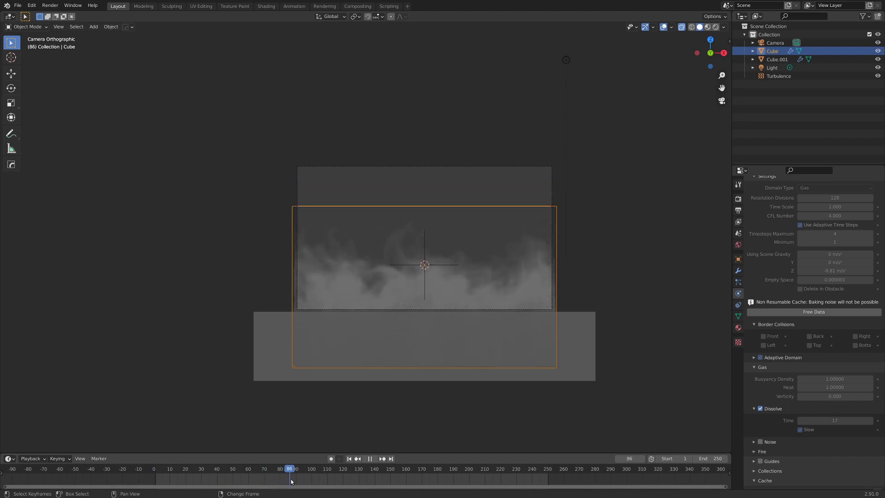
# Step: Move the playhead to frame 80, where the smoke wall has formed, and make it the start frame
pyautogui.moveTo(291, 481); pyautogui.dragTo(279, 477)
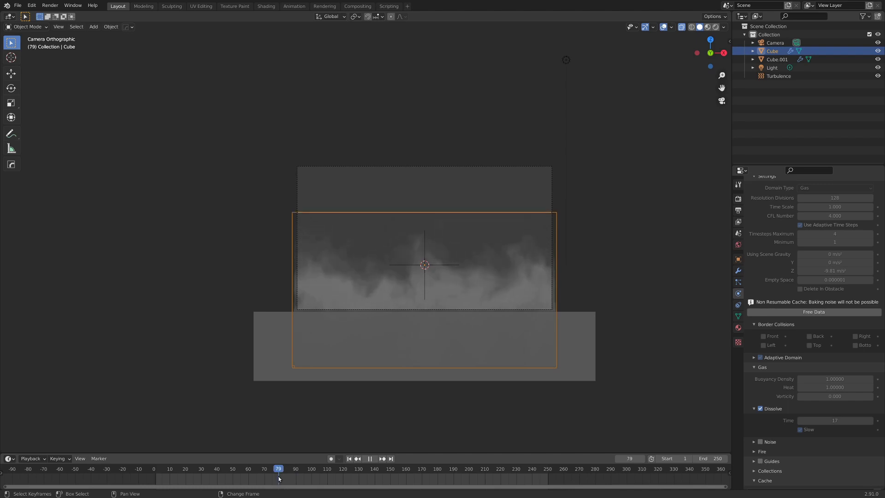
pyautogui.press('space')
pyautogui.press('Home')
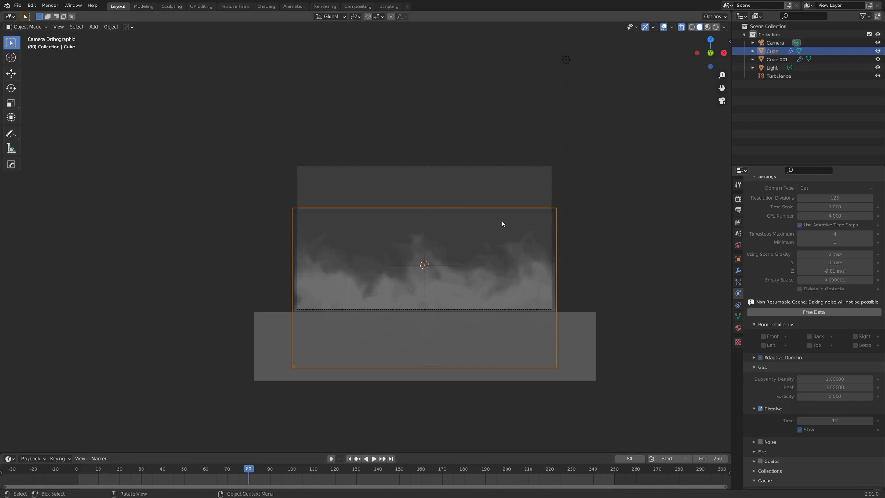
pyautogui.click(32, 458)
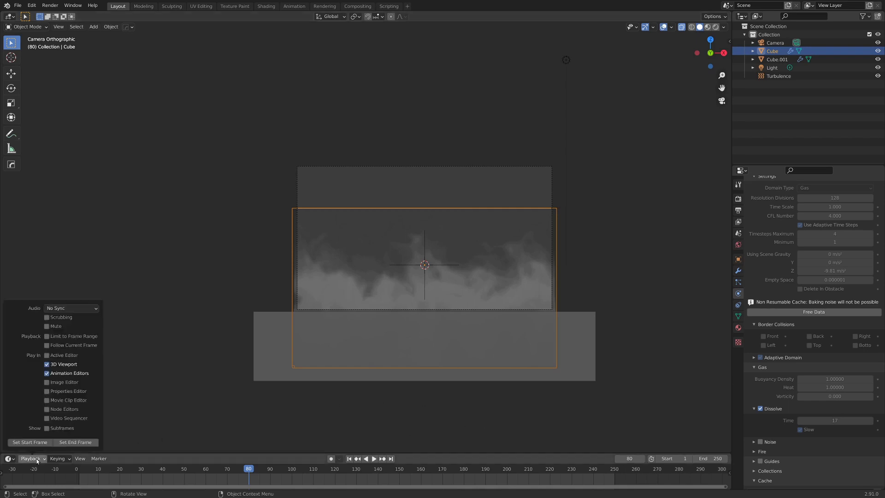
pyautogui.click(37, 443)
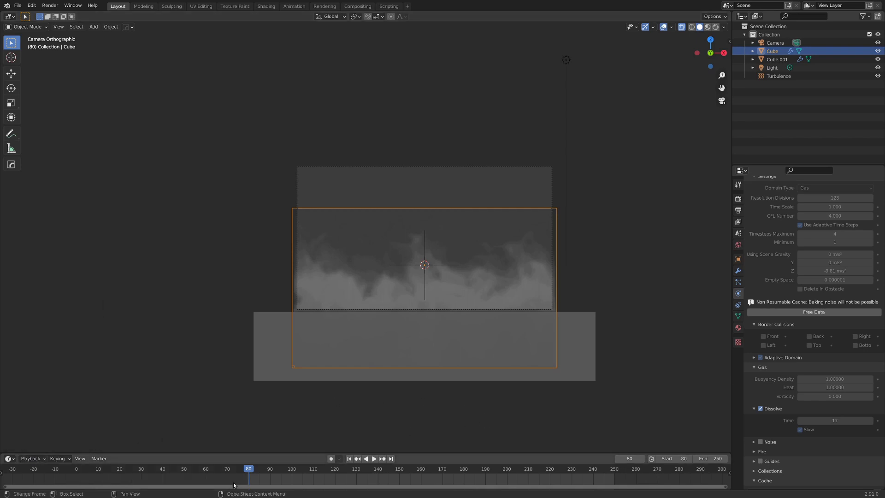
# Step: Find a late frame with a full smoke wall and set frame 205 as the end frame
pyautogui.moveTo(409, 485); pyautogui.dragTo(520, 477)
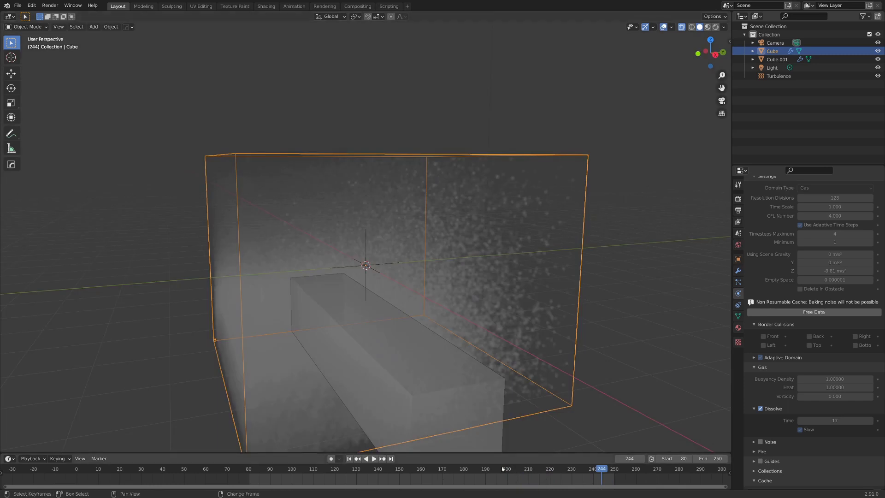
pyautogui.click(507, 477)
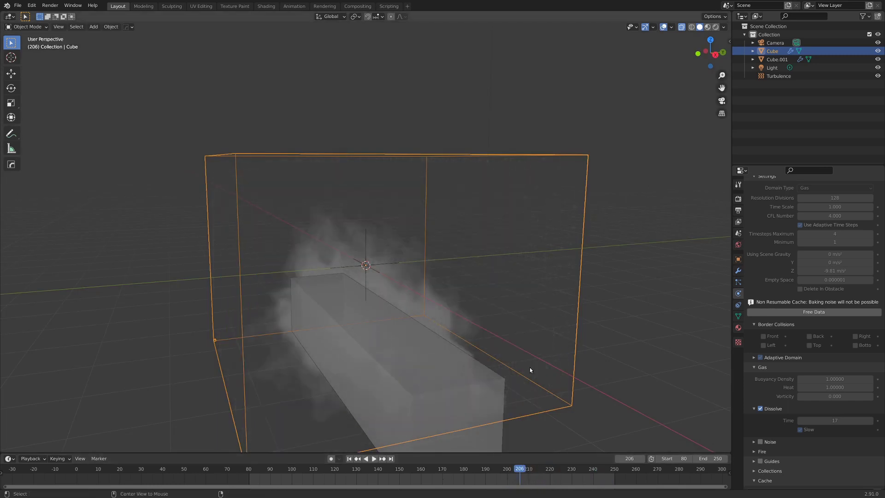
pyautogui.keyDown('alt'); pyautogui.scroll(-3, 530, 368); pyautogui.keyUp('alt')
pyautogui.keyDown('alt'); pyautogui.scroll(6, 530, 368); pyautogui.keyUp('alt')
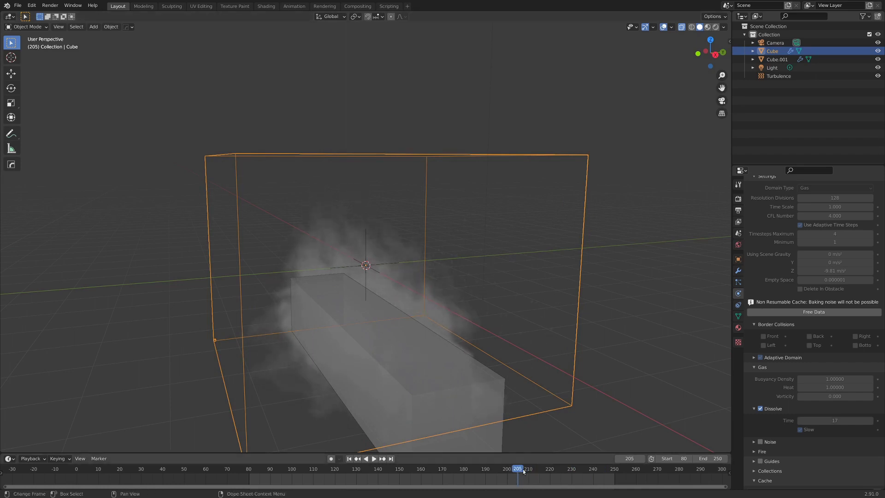
pyautogui.click(710, 459)
pyautogui.press('Return')
pyautogui.click(32, 460)
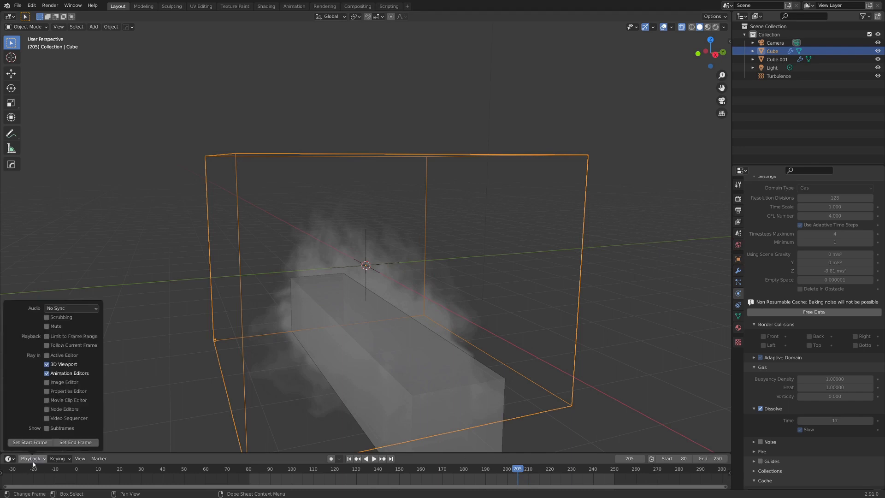
pyautogui.click(71, 442)
# Step: Scrub through the trimmed frame range in camera view up to frame 126 to examine the smoke
pyautogui.hotkey('shift', 'ctrl', 'space')
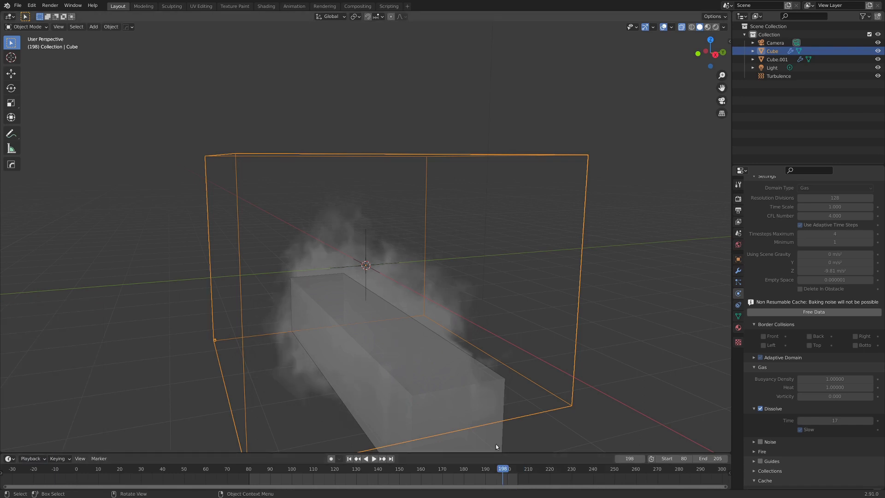
pyautogui.moveTo(380, 347); pyautogui.dragTo(476, 336, button='middle')
pyautogui.press('KP_0')
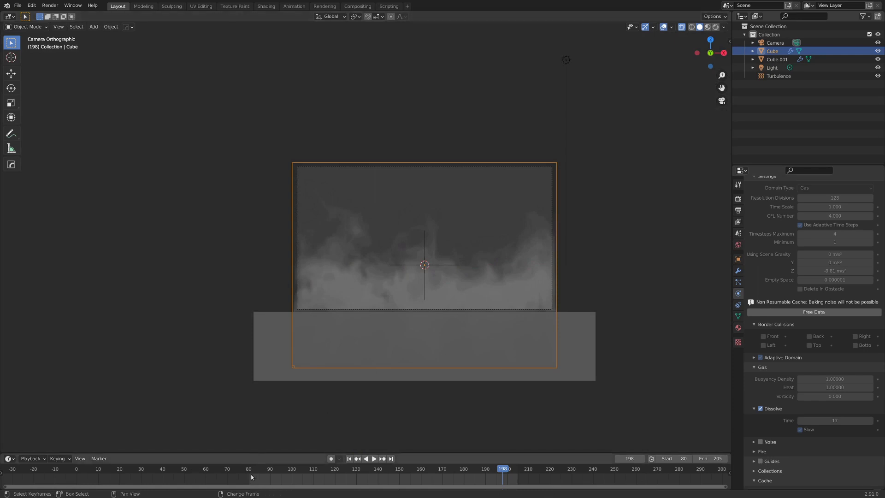
pyautogui.moveTo(245, 479); pyautogui.dragTo(348, 479)
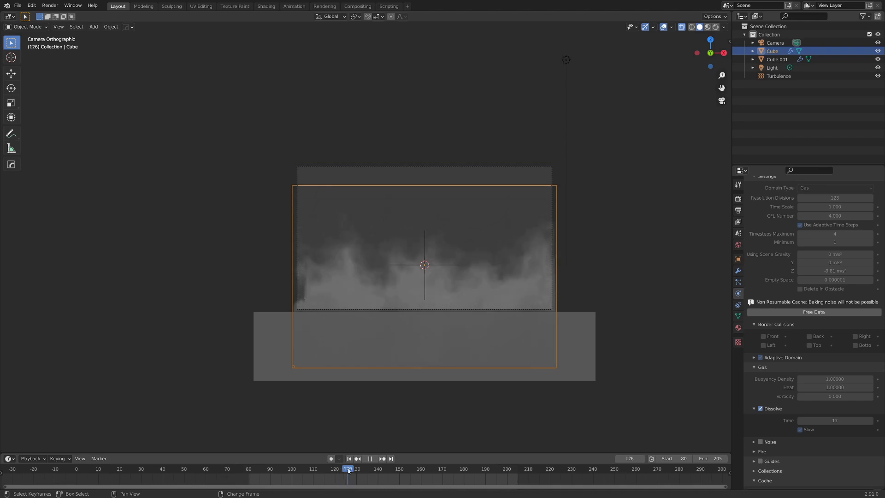
# Step: Switch the viewport to rendered shading and inspect the scene in perspective and through the camera
pyautogui.moveTo(461, 262); pyautogui.dragTo(446, 290, button='middle')
pyautogui.press('z')
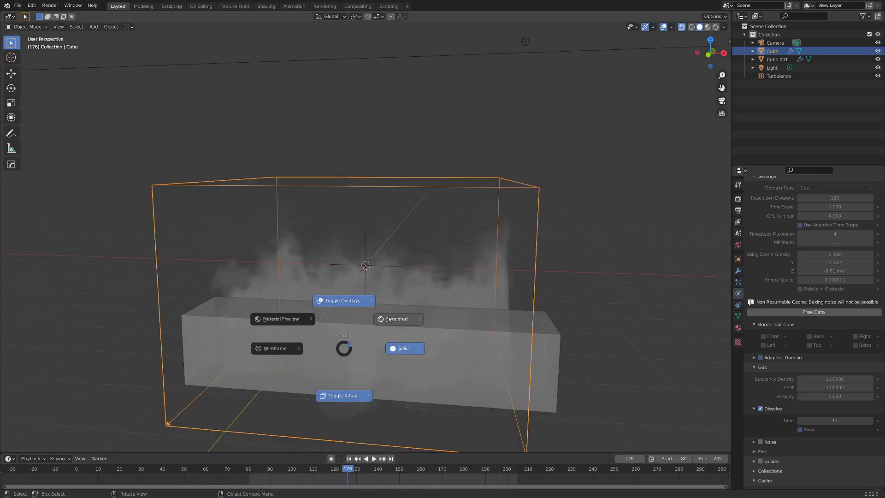
pyautogui.click(389, 318)
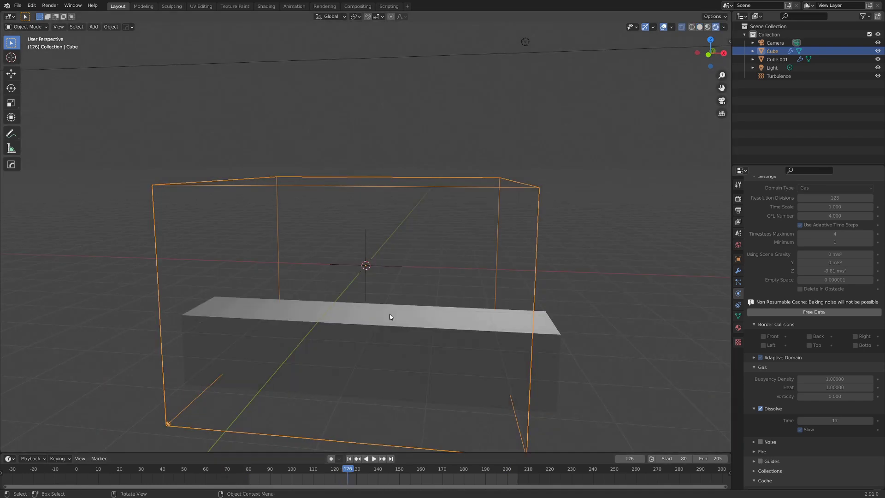
pyautogui.scroll(-3, 378, 286)
pyautogui.moveTo(378, 287)
pyautogui.mouseDown(button='middle')
pyautogui.moveTo(453, 280)
pyautogui.moveTo(390, 276)
pyautogui.mouseUp(button='middle')
pyautogui.press('KP_0')
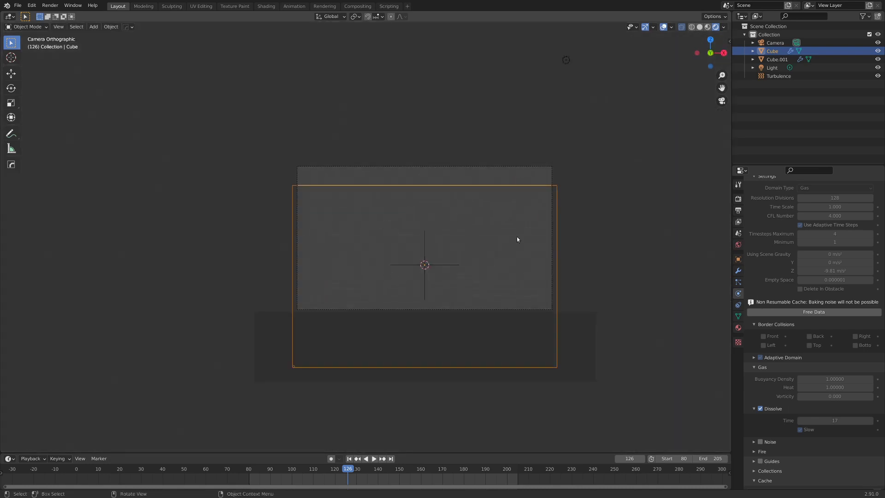
# Step: Change the scene's render engine to Cycles
pyautogui.click(738, 199)
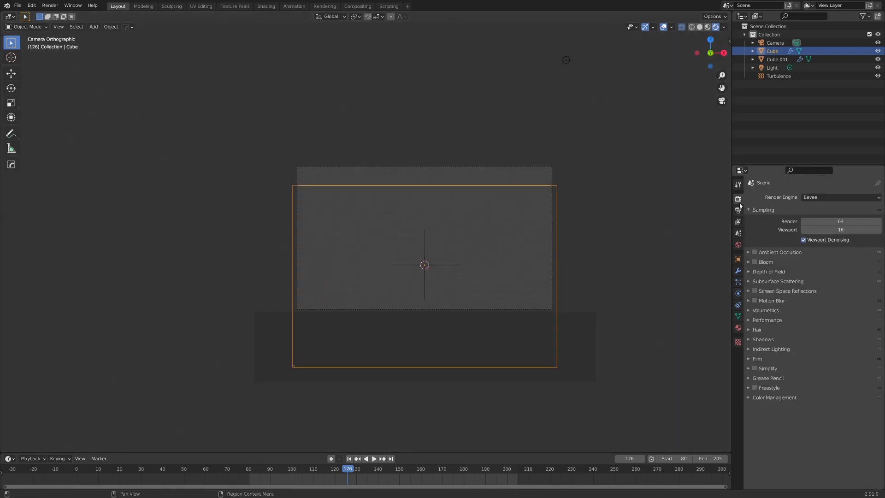
pyautogui.click(812, 197)
pyautogui.click(813, 224)
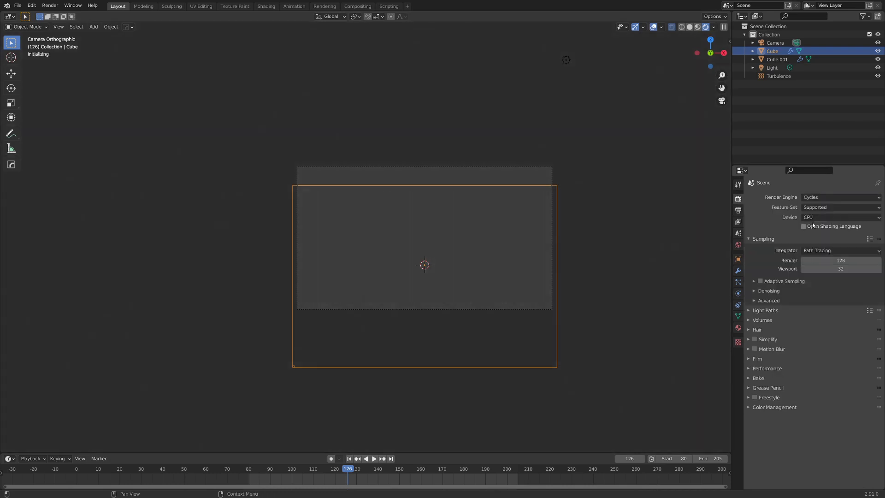
# Step: Set the Cycles render samples to 50 and look over the adaptive and advanced sampling settings
pyautogui.click(756, 283)
pyautogui.click(836, 261)
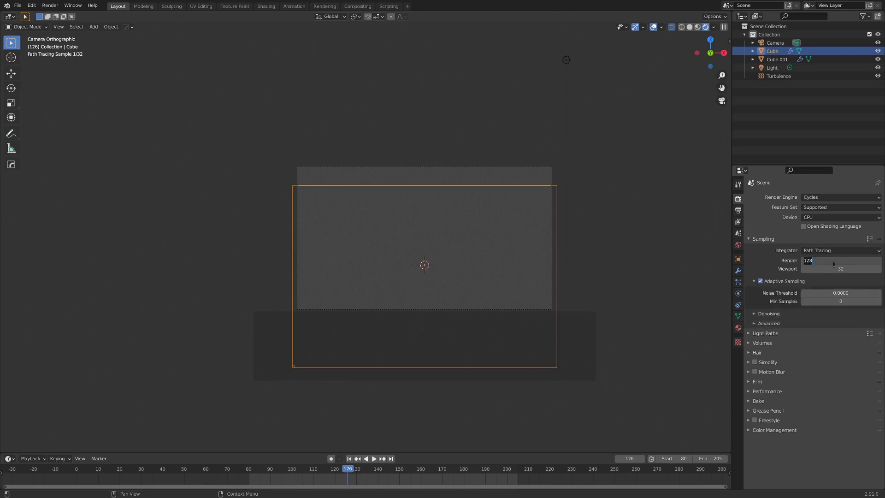
pyautogui.press('Return')
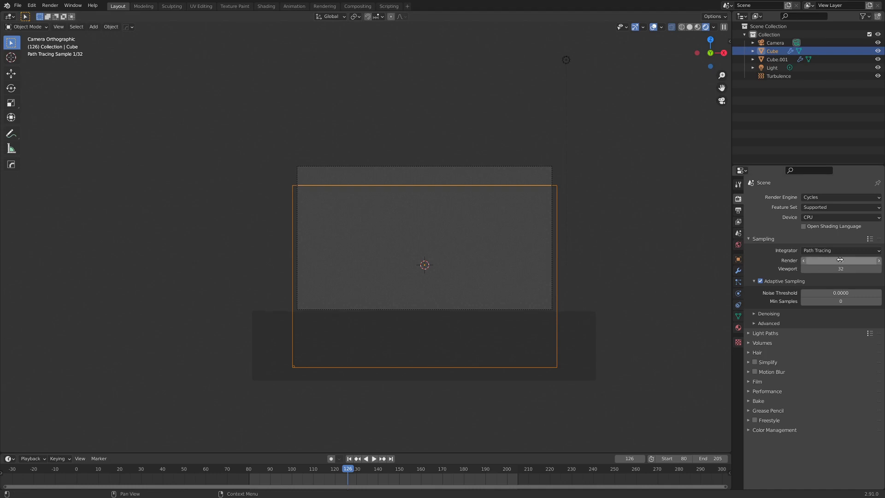
pyautogui.moveTo(840, 260)
pyautogui.mouseDown()
pyautogui.moveTo(818, 264)
pyautogui.moveTo(830, 261)
pyautogui.mouseUp()
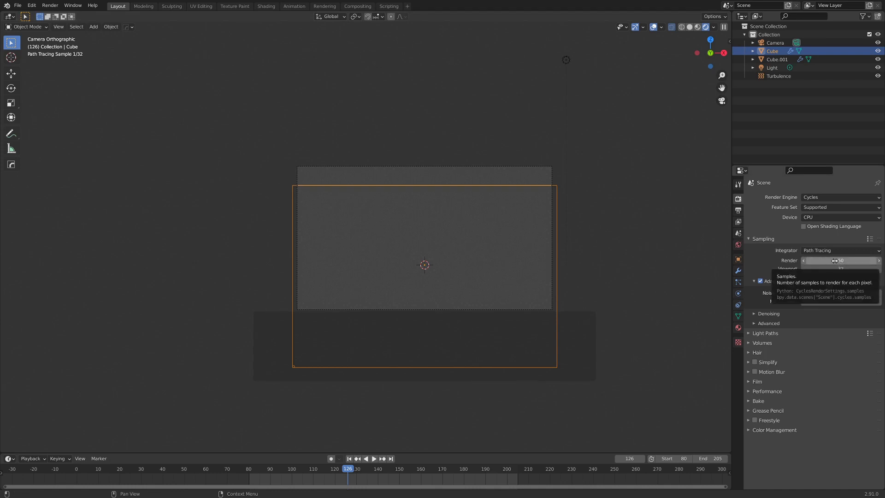
pyautogui.click(832, 261)
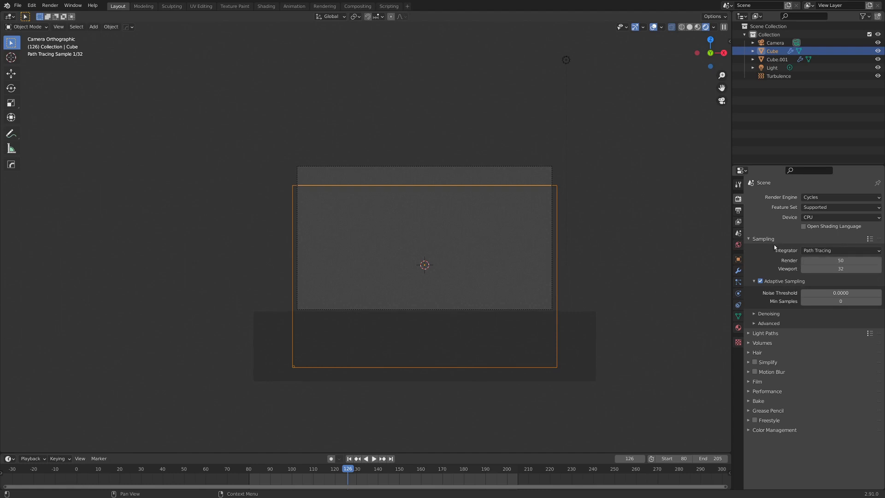
pyautogui.click(755, 324)
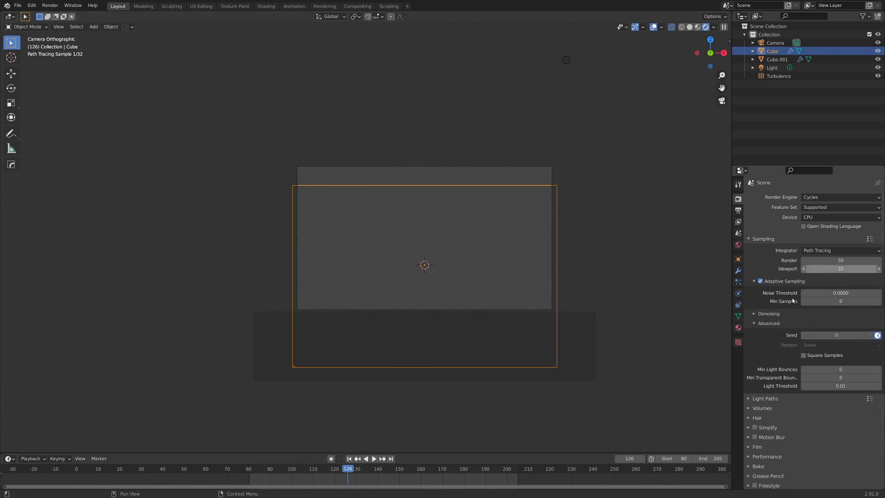
pyautogui.click(756, 324)
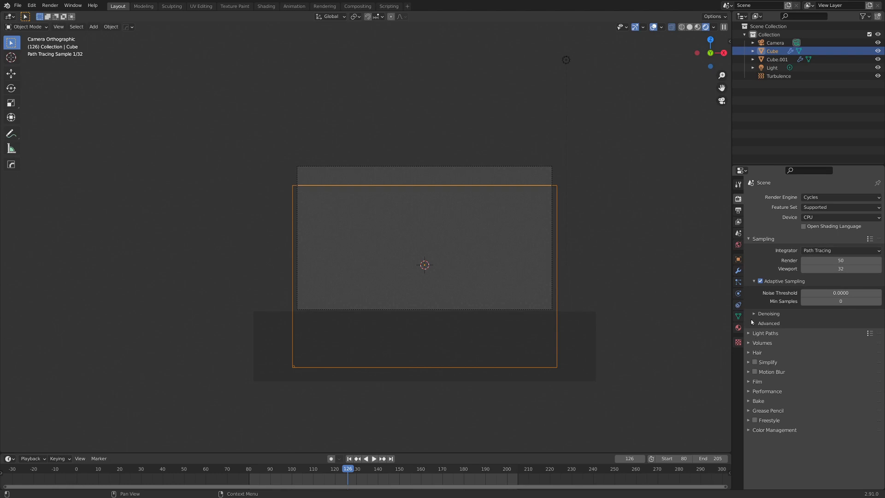
# Step: Enable a transparent background in the Cycles film settings
pyautogui.click(748, 382)
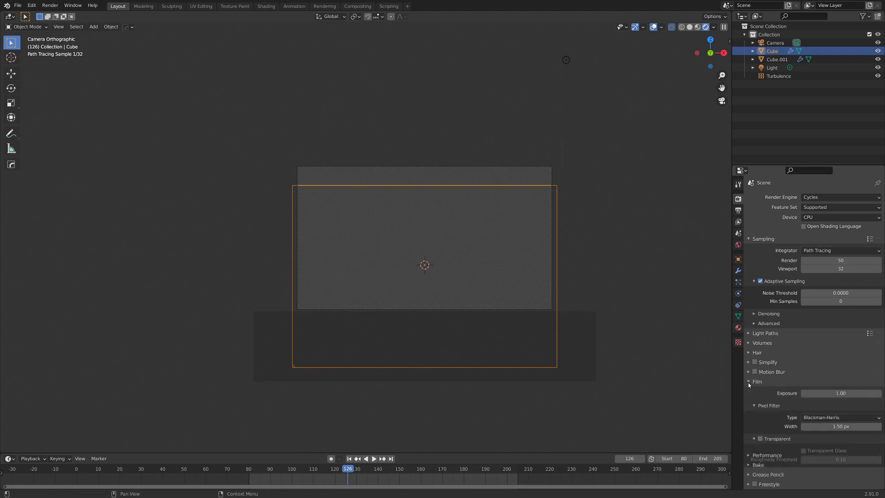
pyautogui.scroll(-2, 764, 403)
pyautogui.click(761, 413)
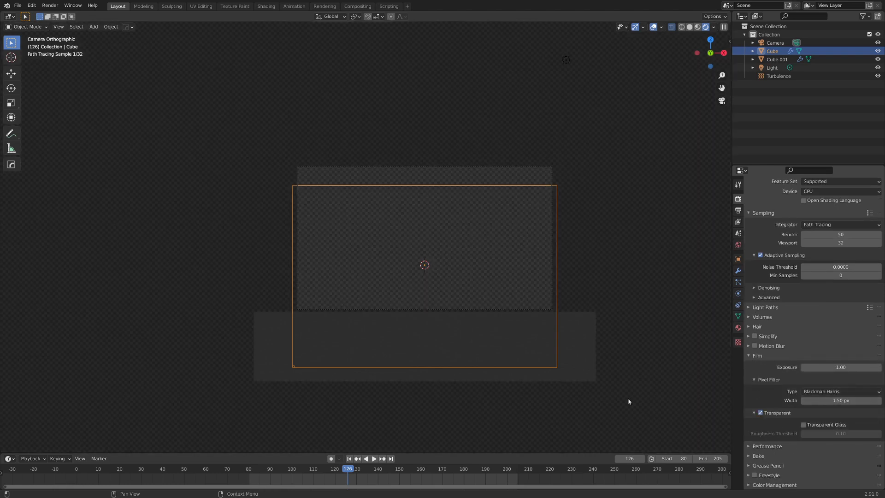
# Step: Set the world background color to black
pyautogui.click(738, 244)
pyautogui.click(821, 242)
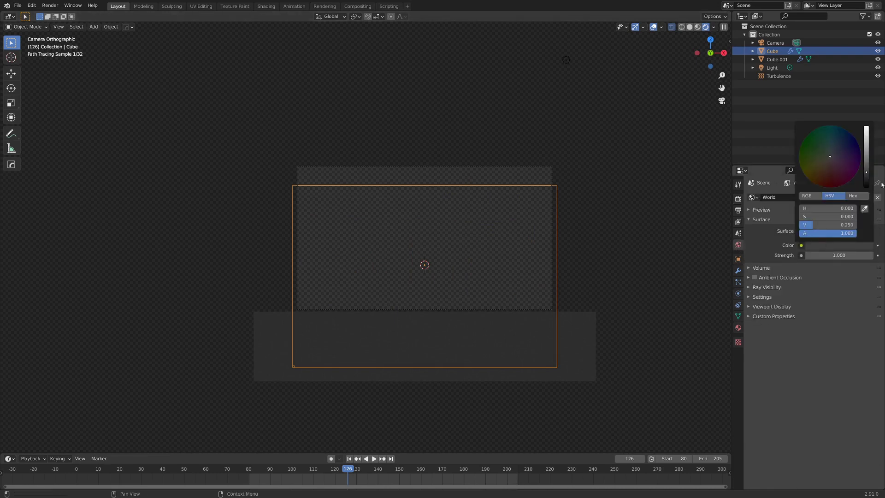
pyautogui.moveTo(866, 178); pyautogui.dragTo(866, 189)
# Step: Return the viewport to solid shading and convert the point light above the domain to an area light
pyautogui.moveTo(456, 282); pyautogui.dragTo(400, 295, button='middle')
pyautogui.scroll(-3, 448, 289)
pyautogui.press('z')
pyautogui.click(451, 141)
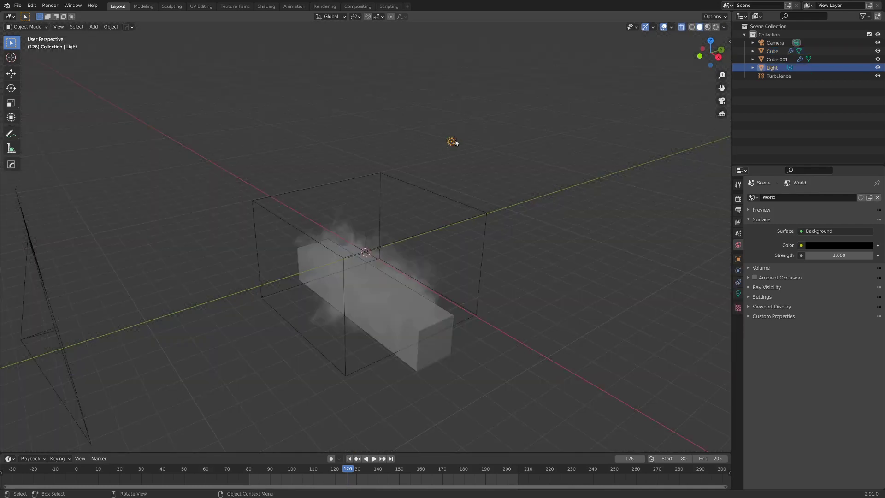
pyautogui.scroll(-2, 455, 143)
pyautogui.click(738, 294)
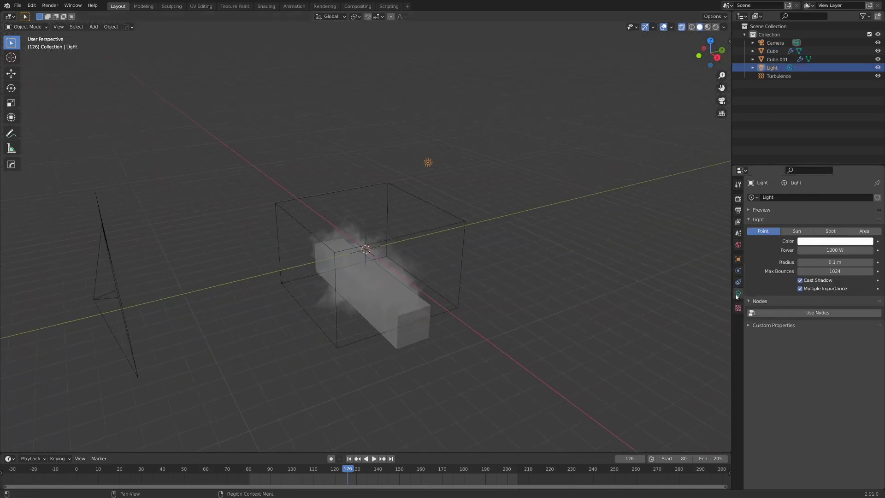
pyautogui.click(864, 231)
# Step: Clear the area light's rotation and location so it sits unrotated at the world origin
pyautogui.hotkey('alt', 'r')
pyautogui.moveTo(692, 248); pyautogui.dragTo(360, 160, button='middle')
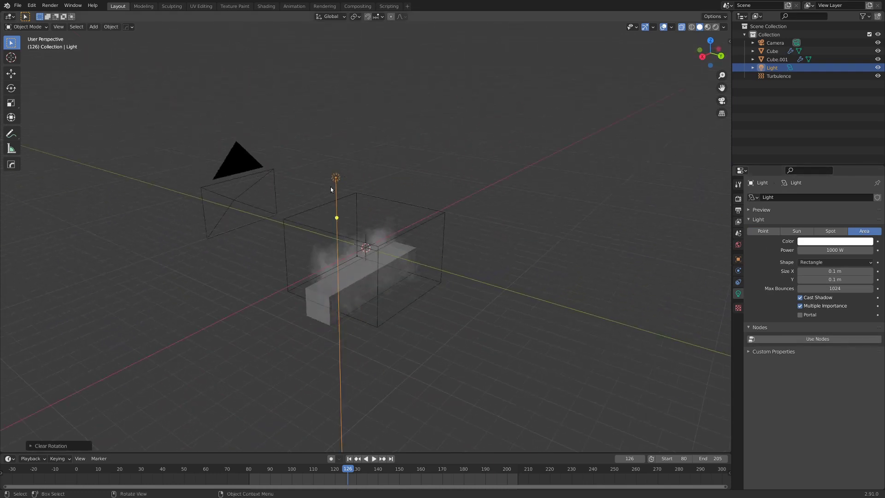
pyautogui.hotkey('alt', 'g')
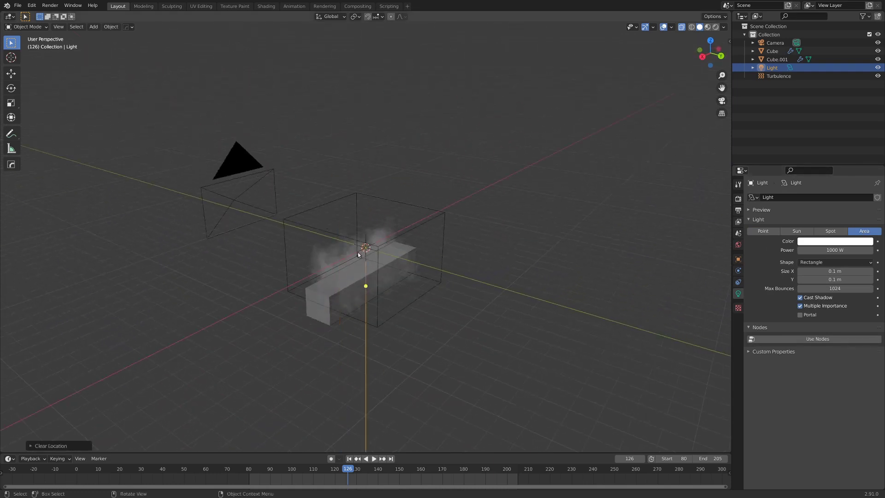
# Step: Move the area light along the Y axis to behind the smoke domain, on the side opposite the camera
pyautogui.moveTo(358, 253); pyautogui.dragTo(383, 243, button='middle')
pyautogui.scroll(2, 364, 248)
pyautogui.press('g')
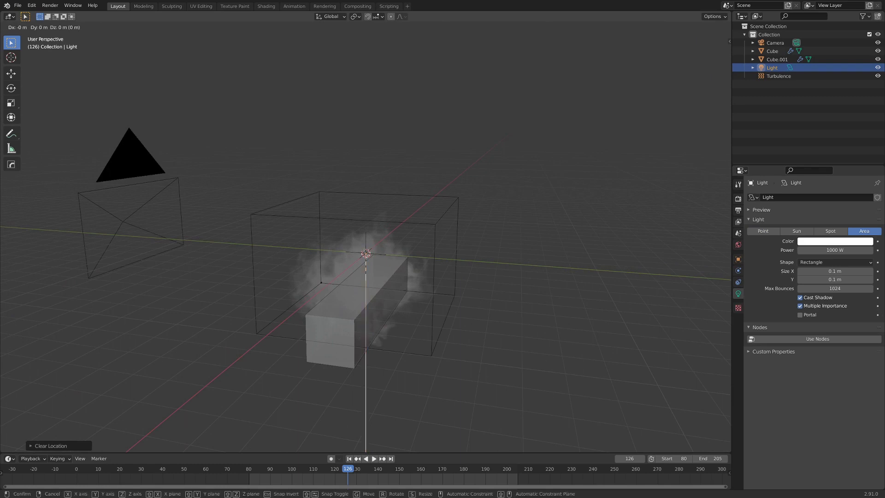
pyautogui.press('x')
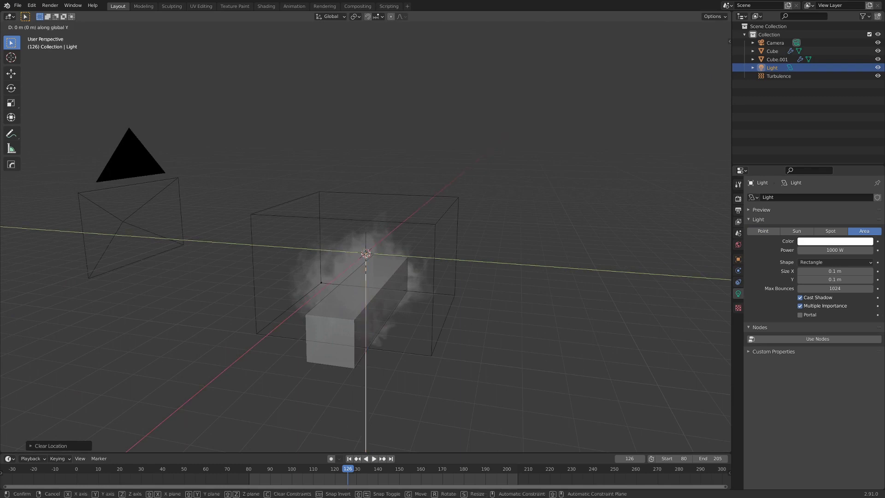
pyautogui.click(467, 270)
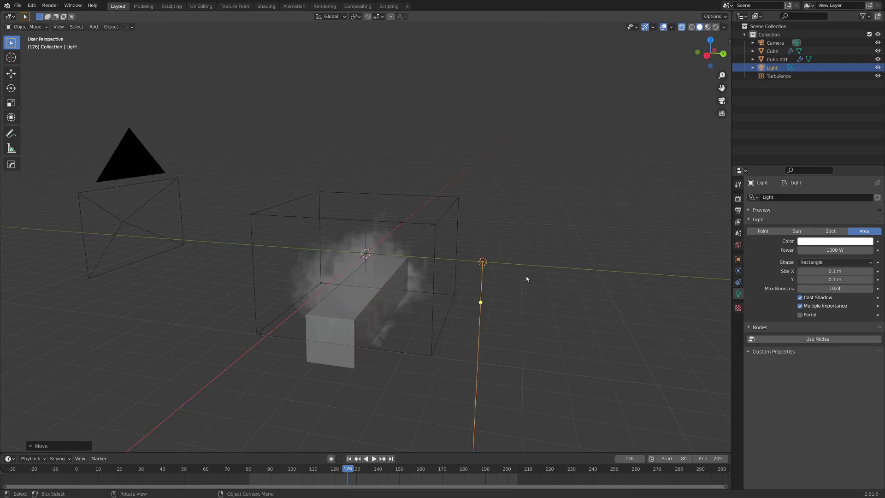
# Step: Rotate the area light by -90 degrees about the global X axis so it faces the smoke domain
pyautogui.moveTo(526, 279)
pyautogui.mouseDown(button='middle')
pyautogui.moveTo(538, 285)
pyautogui.moveTo(527, 291)
pyautogui.mouseUp(button='middle')
pyautogui.write('rx')
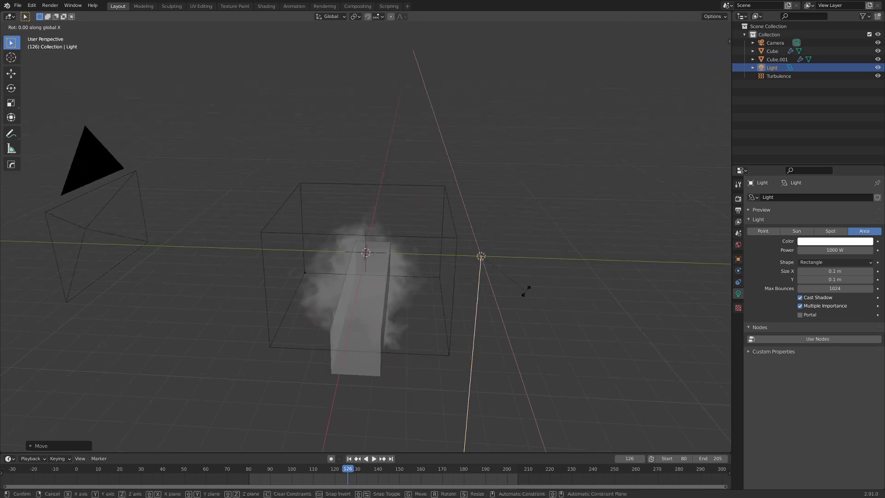
pyautogui.write('90')
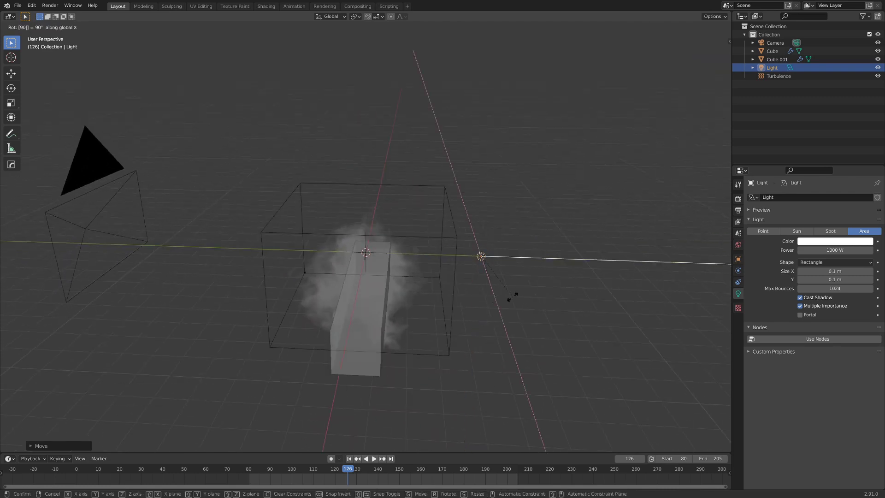
pyautogui.press('-')
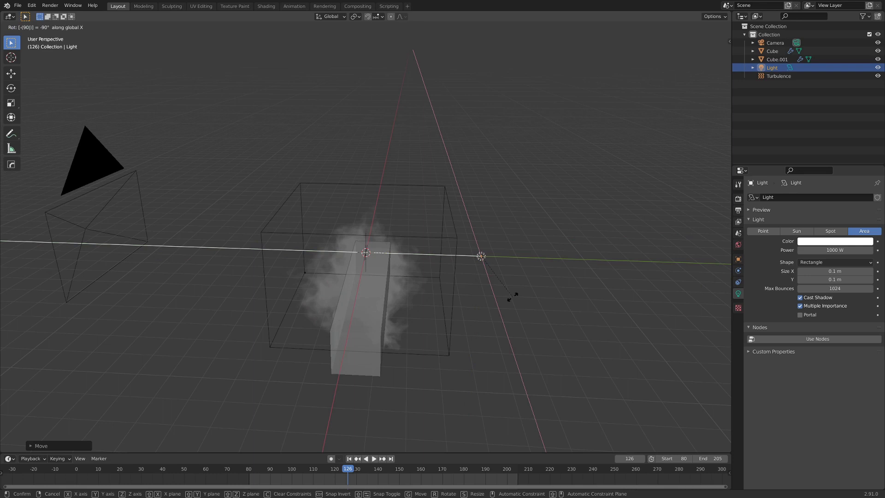
pyautogui.press('Return')
# Step: Enlarge the rectangular area light to 5.82 m in X and 1.55 m in Y
pyautogui.scroll(-4, 273, 246)
pyautogui.moveTo(261, 248); pyautogui.dragTo(166, 249, button='middle')
pyautogui.scroll(3, 256, 248)
pyautogui.moveTo(835, 271)
pyautogui.mouseDown()
pyautogui.moveTo(862, 271)
pyautogui.moveTo(832, 280)
pyautogui.moveTo(865, 279)
pyautogui.moveTo(845, 271)
pyautogui.mouseUp()
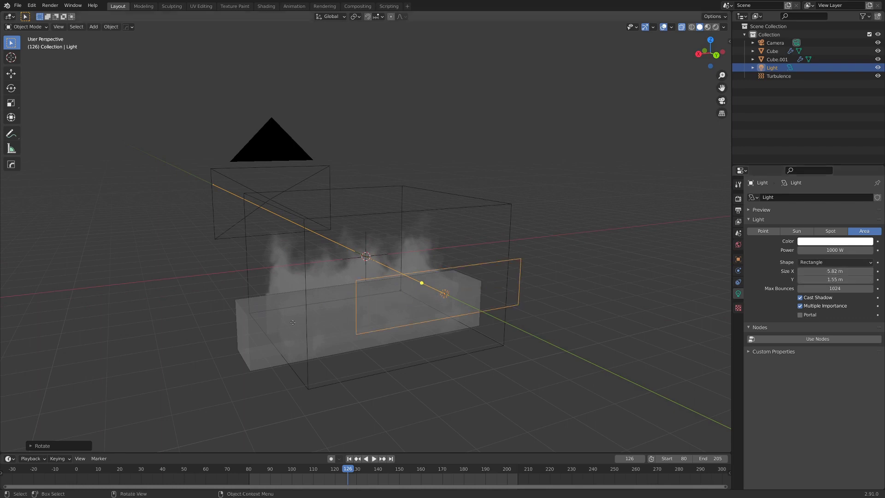
# Step: Check the area light's coverage of the smoke through the camera in rendered shading, then return to solid shading
pyautogui.moveTo(295, 314); pyautogui.dragTo(408, 308, button='middle')
pyautogui.press('KP_0')
pyautogui.scroll(3, 408, 309)
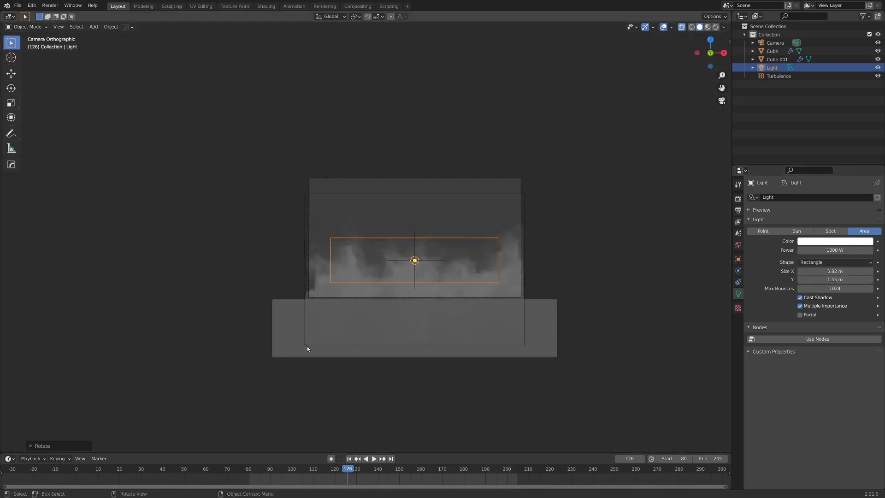
pyautogui.press('z')
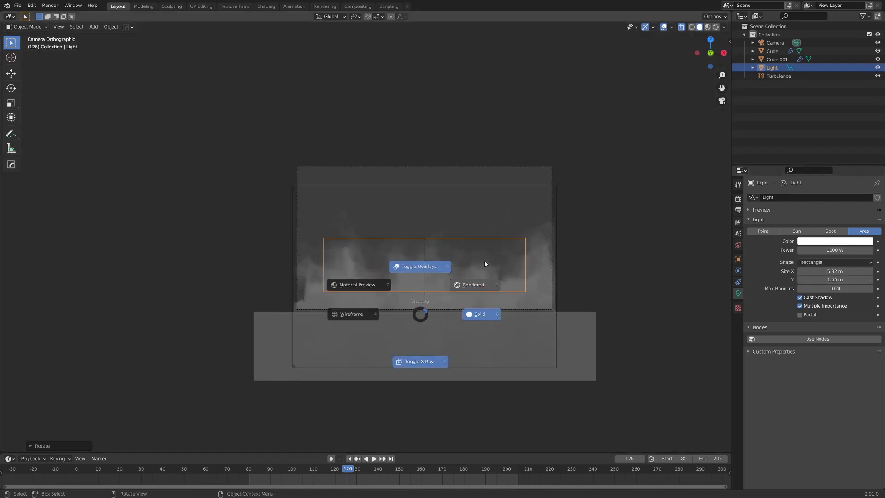
pyautogui.click(485, 261)
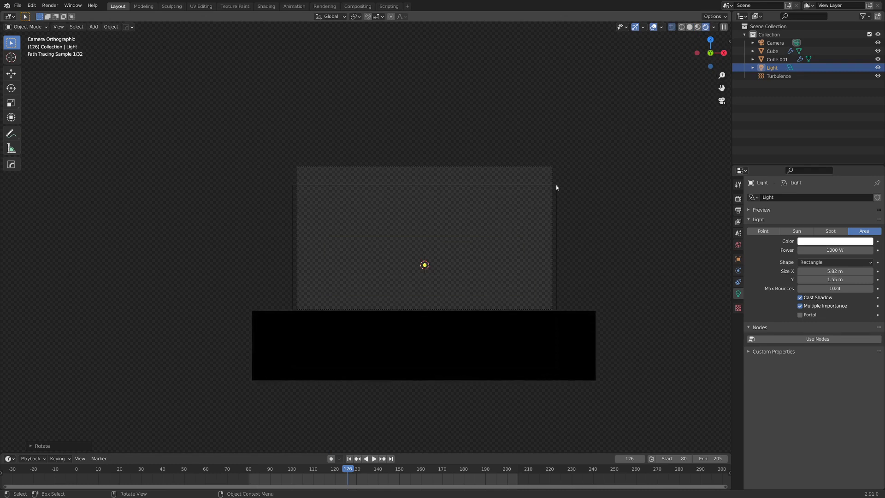
pyautogui.press('z')
pyautogui.click(393, 270)
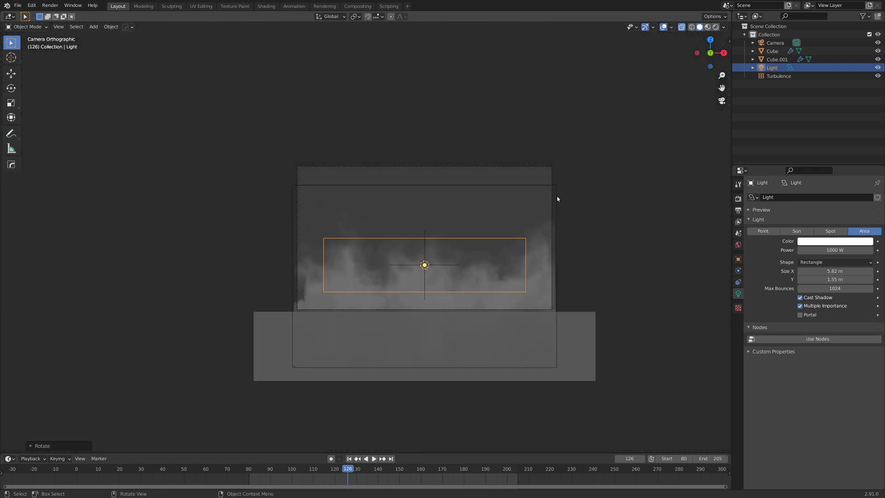
# Step: Select the smoke domain cube and split the 3D viewport horizontally, turning the lower half into a Shader Editor
pyautogui.click(390, 236)
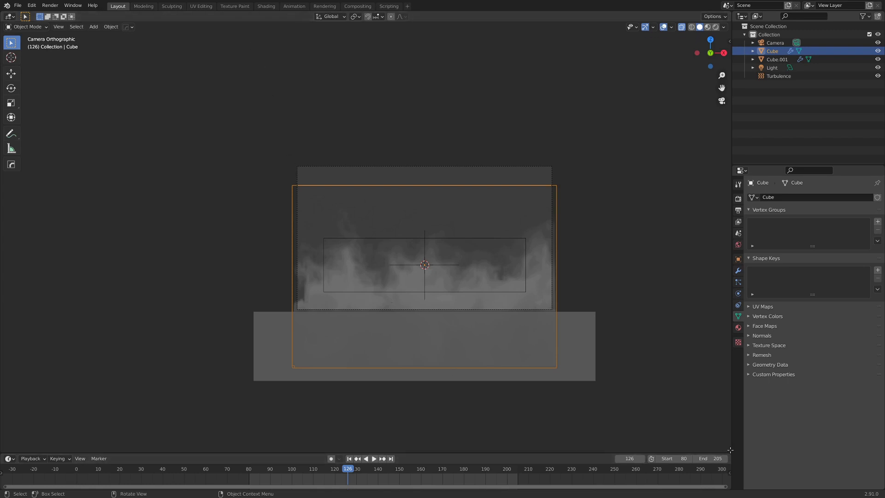
pyautogui.moveTo(730, 450); pyautogui.dragTo(730, 265)
pyautogui.click(10, 268)
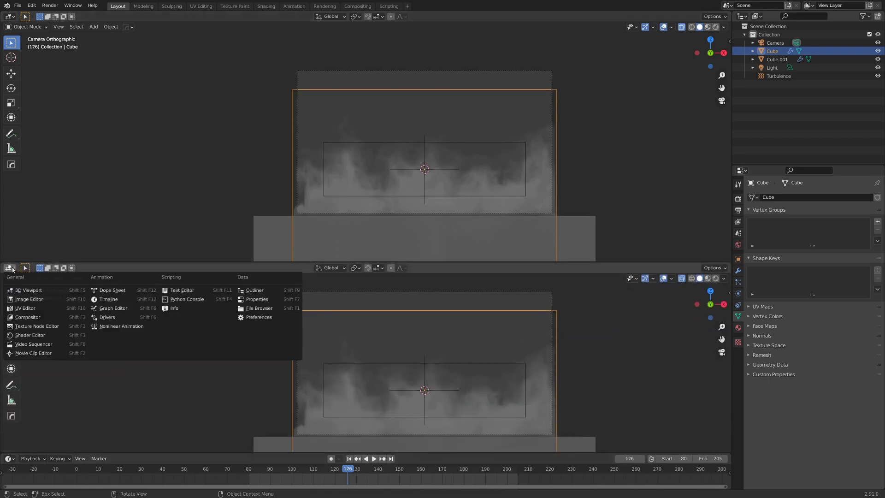
pyautogui.click(29, 335)
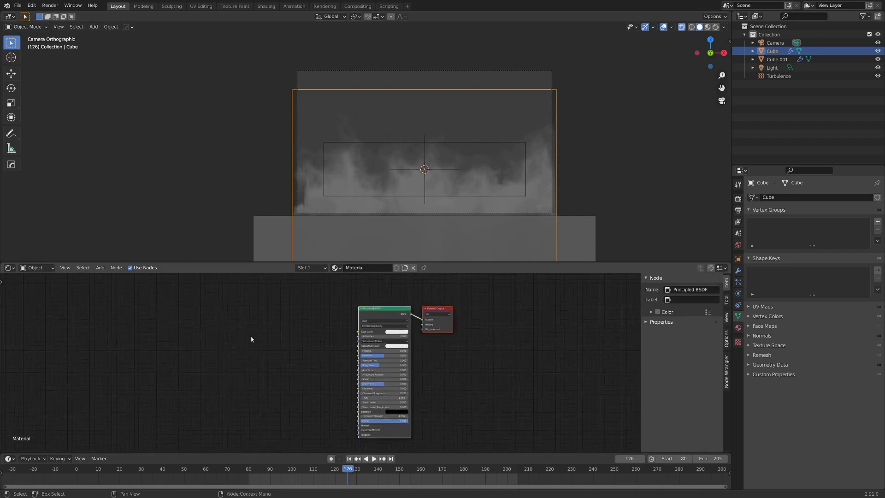
# Step: Replace the domain material's Principled BSDF node with a Principled Volume node connected to the Material Output's Volume input
pyautogui.scroll(4, 377, 348)
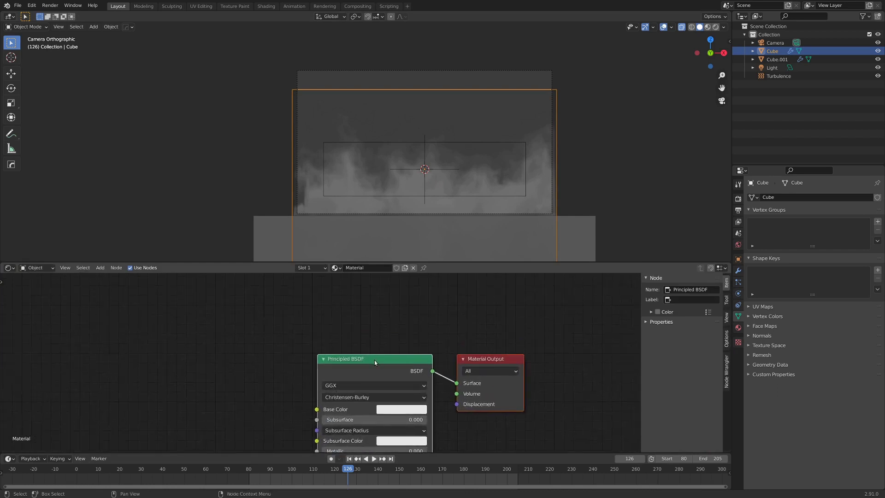
pyautogui.moveTo(375, 363); pyautogui.dragTo(303, 340)
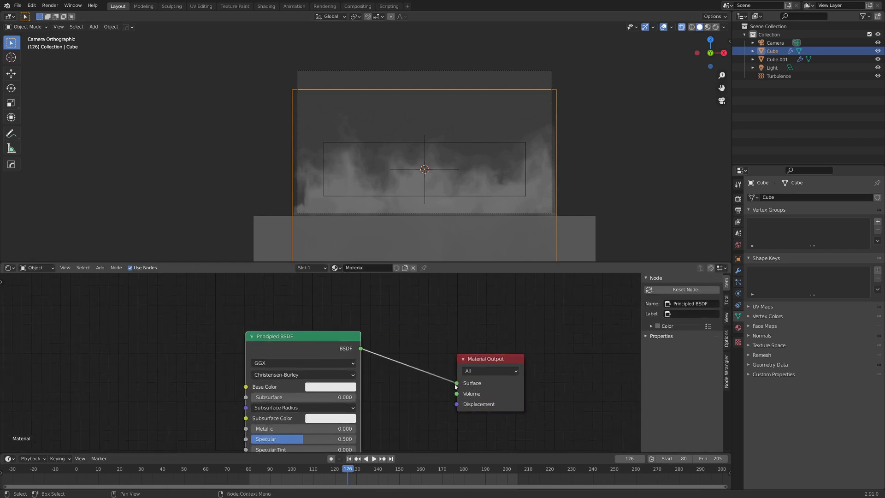
pyautogui.press('Delete')
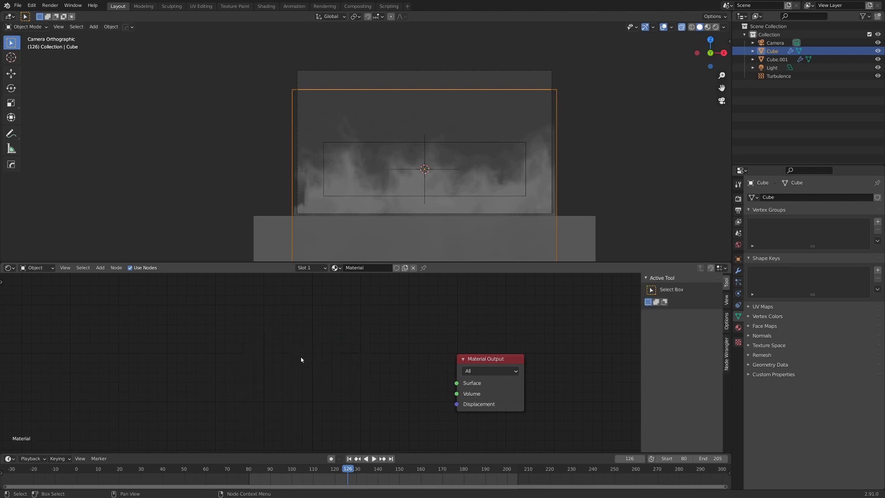
pyautogui.hotkey('shift', 'a')
pyautogui.moveTo(264, 394)
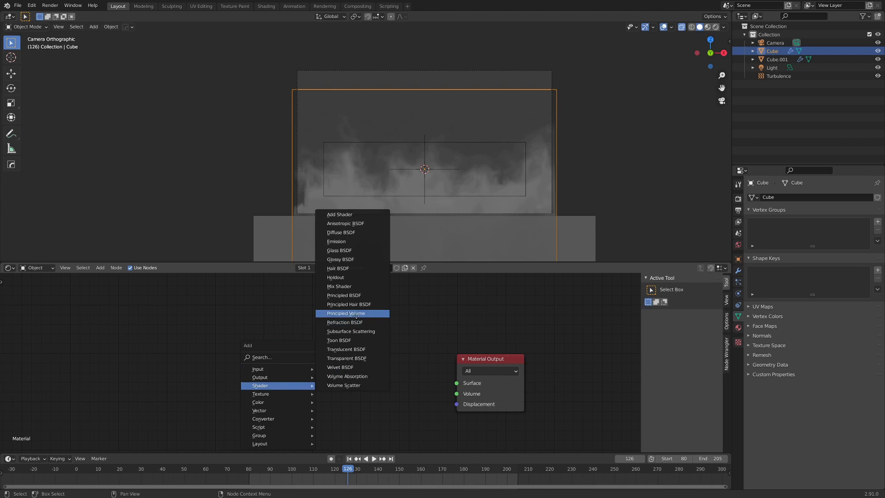
pyautogui.click(350, 315)
pyautogui.click(226, 314)
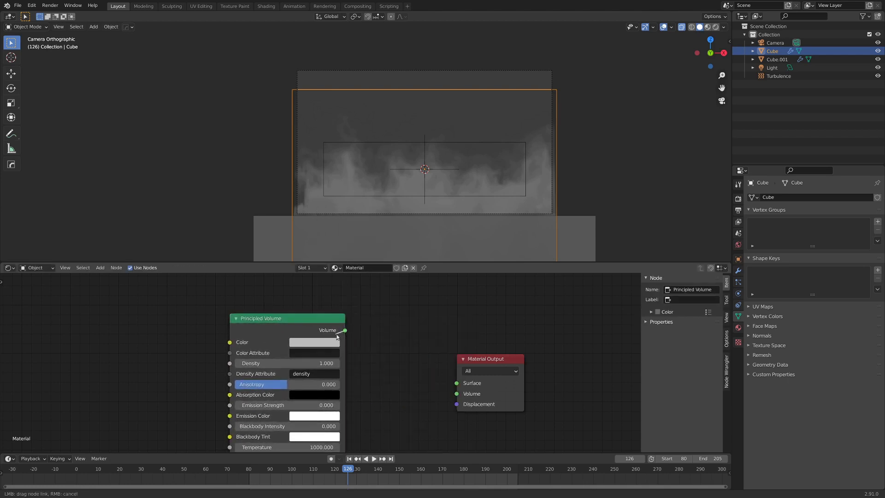
pyautogui.moveTo(346, 331); pyautogui.dragTo(462, 398)
pyautogui.scroll(-3, 343, 369)
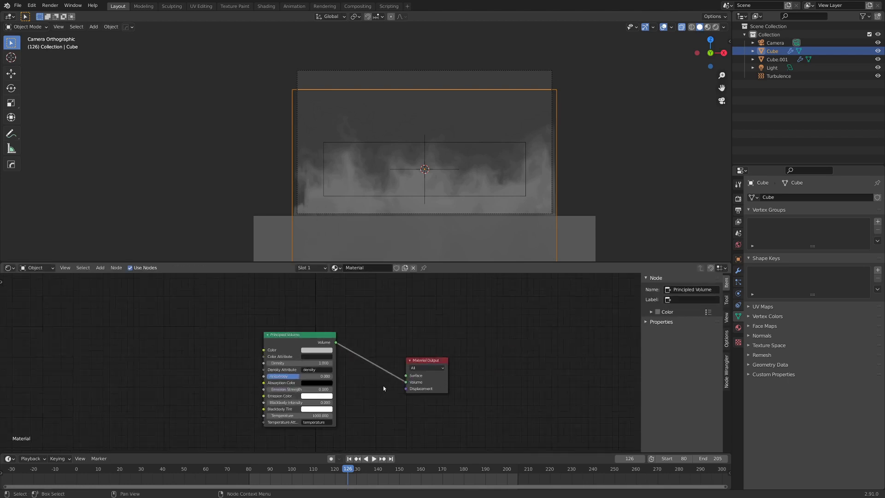
pyautogui.scroll(1, 341, 369)
# Step: Switch the viewport to rendered shading and set the Principled Volume's density to 2.870
pyautogui.press('z')
pyautogui.click(400, 177)
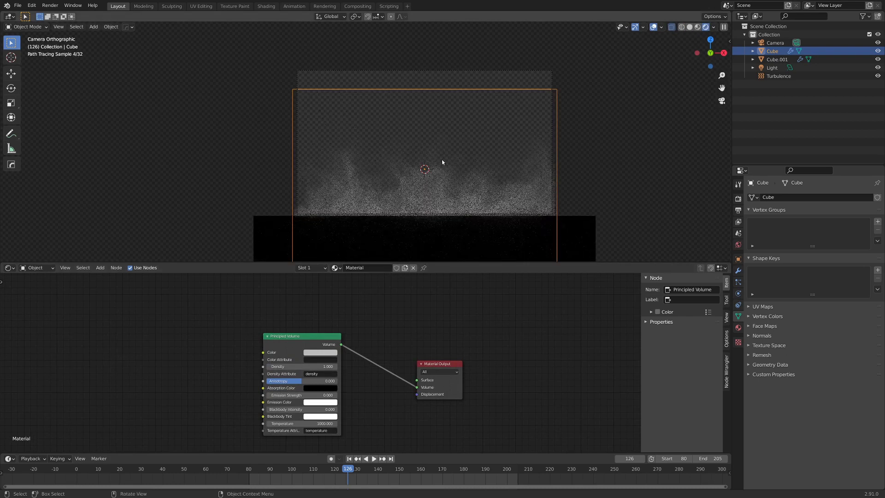
pyautogui.scroll(7, 289, 371)
pyautogui.moveTo(295, 363); pyautogui.dragTo(344, 363)
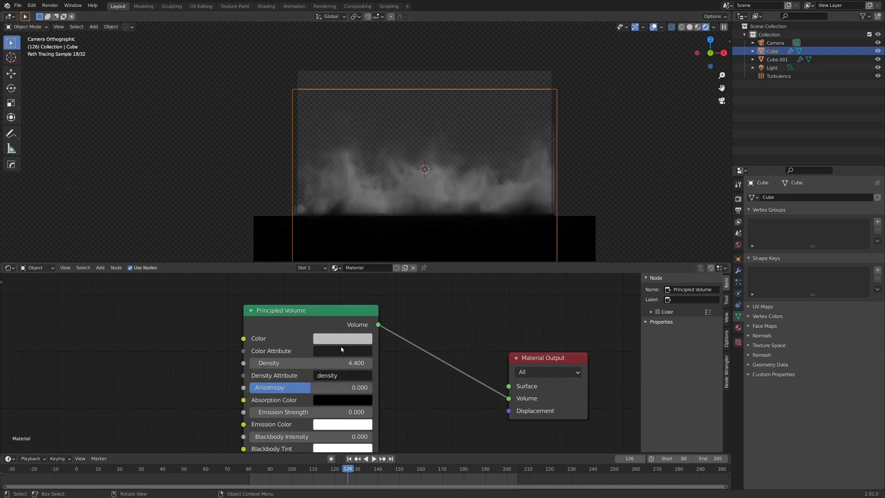
pyautogui.moveTo(337, 363); pyautogui.dragTo(320, 363)
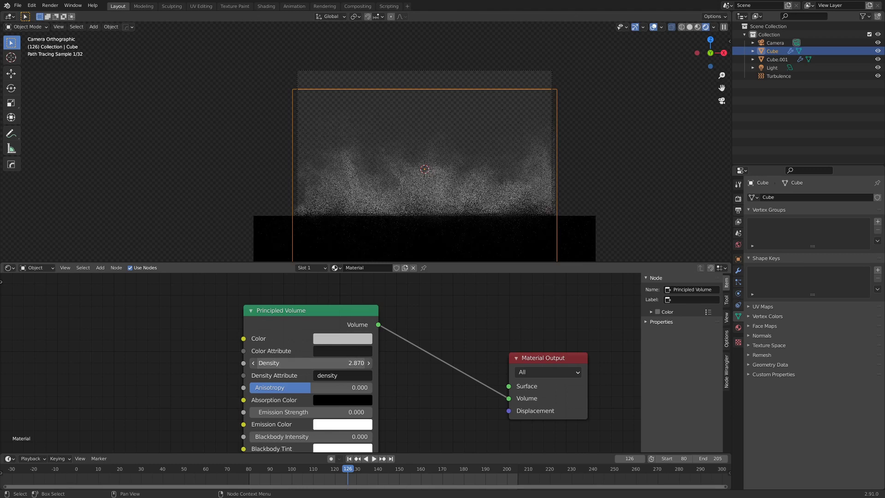
pyautogui.click(337, 363)
pyautogui.click(404, 359)
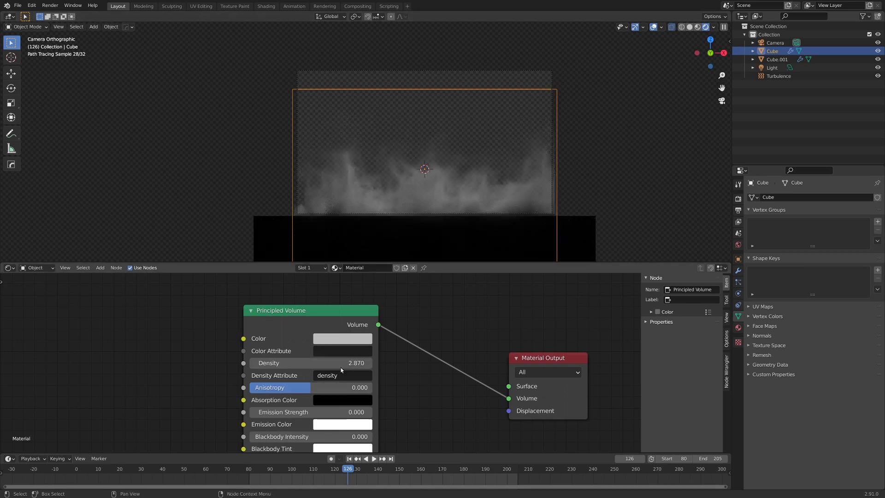
# Step: Render the current frame, examine the smoke's detail and edges in the result, and close the render window
pyautogui.press('F12')
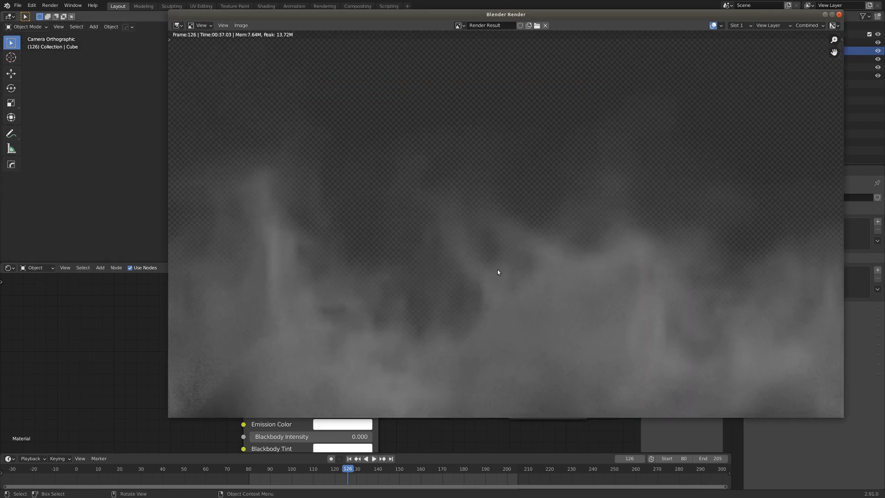
pyautogui.scroll(-4, 497, 269)
pyautogui.scroll(3, 422, 284)
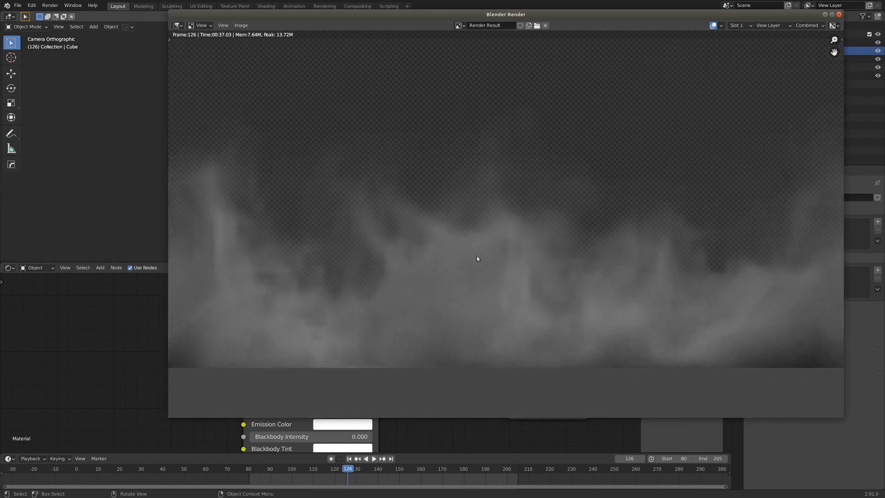
pyautogui.scroll(2, 479, 257)
pyautogui.moveTo(711, 257); pyautogui.dragTo(560, 264, button='middle')
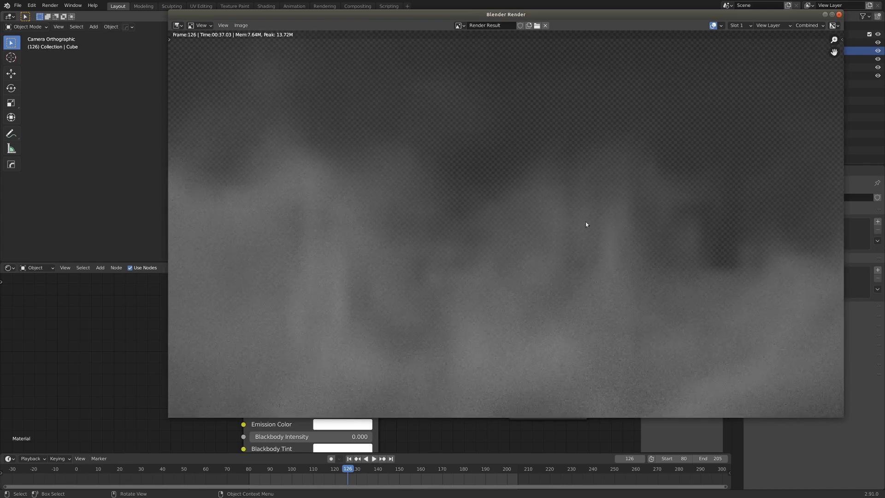
pyautogui.scroll(-2, 577, 167)
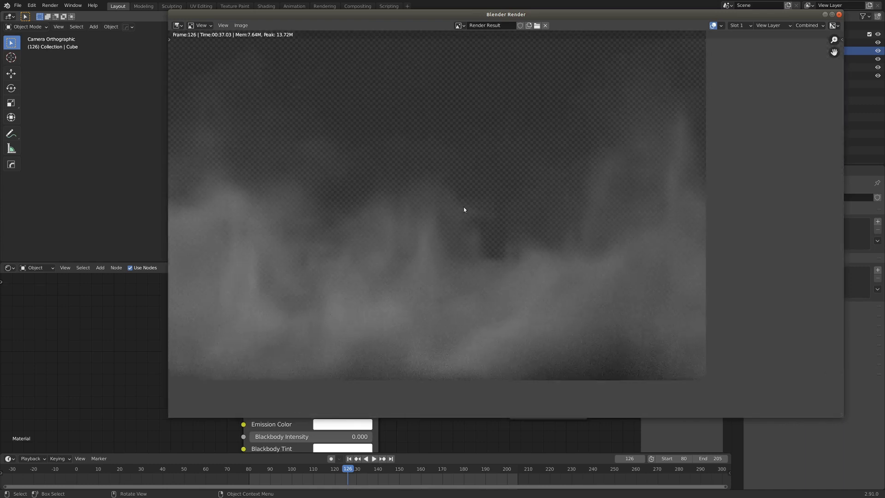
pyautogui.scroll(-2, 464, 209)
pyautogui.scroll(3, 573, 226)
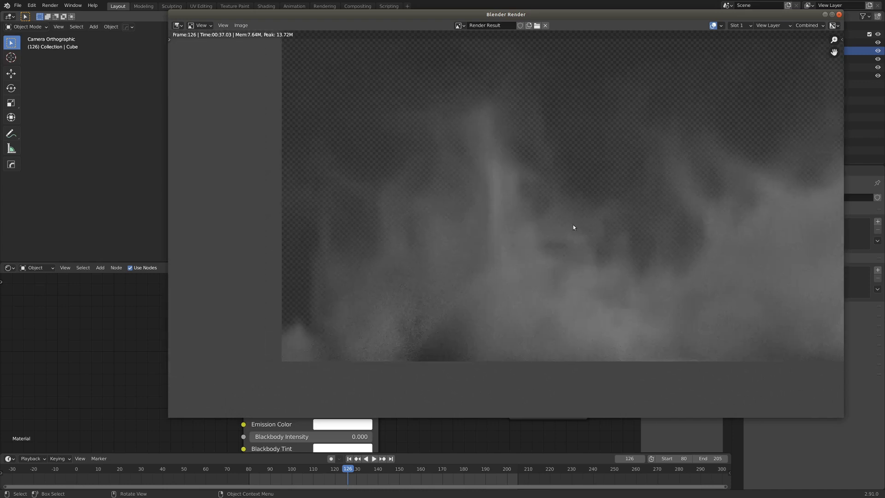
pyautogui.scroll(-2, 565, 192)
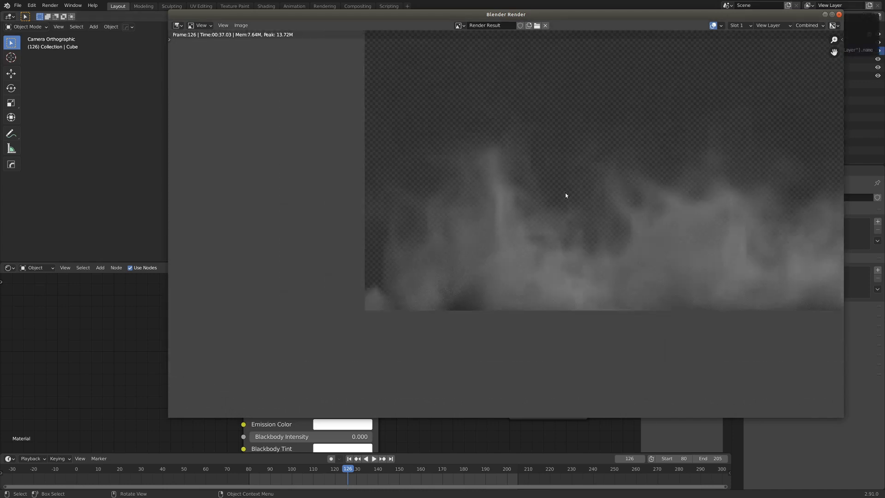
pyautogui.scroll(-3, 512, 228)
pyautogui.scroll(2, 505, 235)
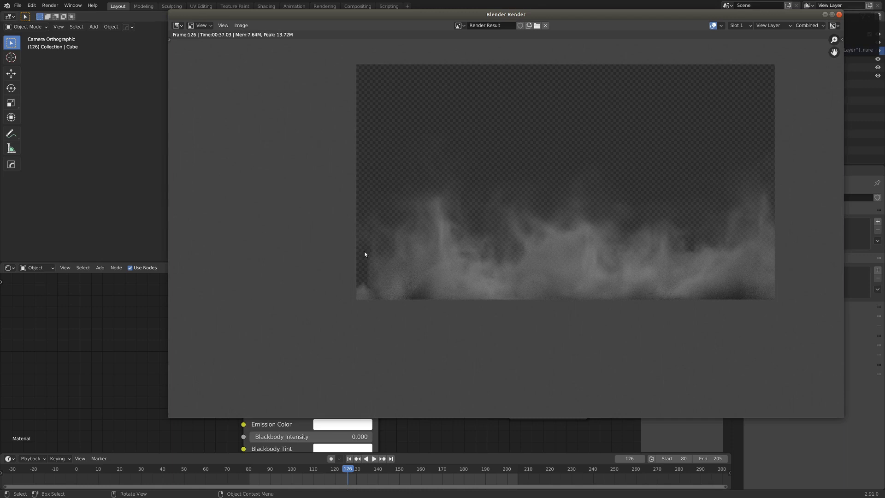
pyautogui.click(839, 15)
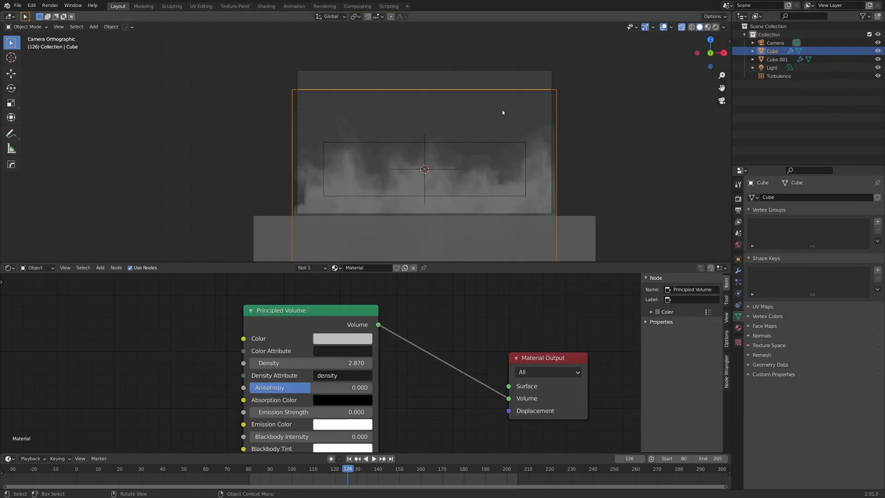
# Step: Select the camera, look through it, and set the transform pivot point to 3D Cursor
pyautogui.click(522, 72)
pyautogui.moveTo(525, 72); pyautogui.dragTo(495, 126, button='middle')
pyautogui.moveTo(347, 184)
pyautogui.mouseDown(button='middle')
pyautogui.moveTo(401, 191)
pyautogui.moveTo(353, 187)
pyautogui.mouseUp(button='middle')
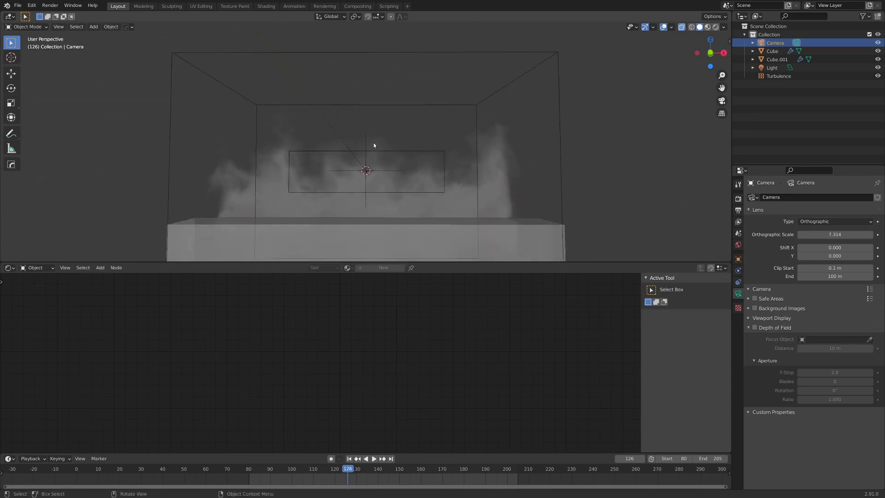
pyautogui.press('KP_0')
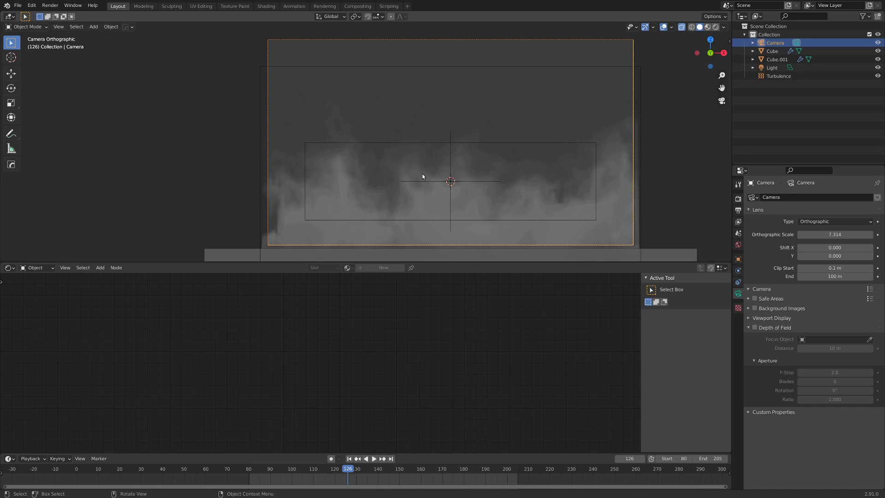
pyautogui.press('.')
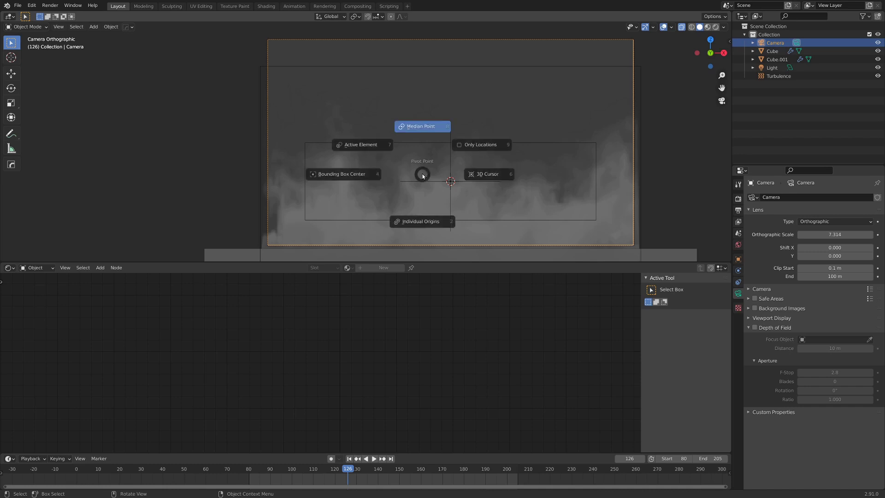
pyautogui.click(482, 176)
pyautogui.press('r')
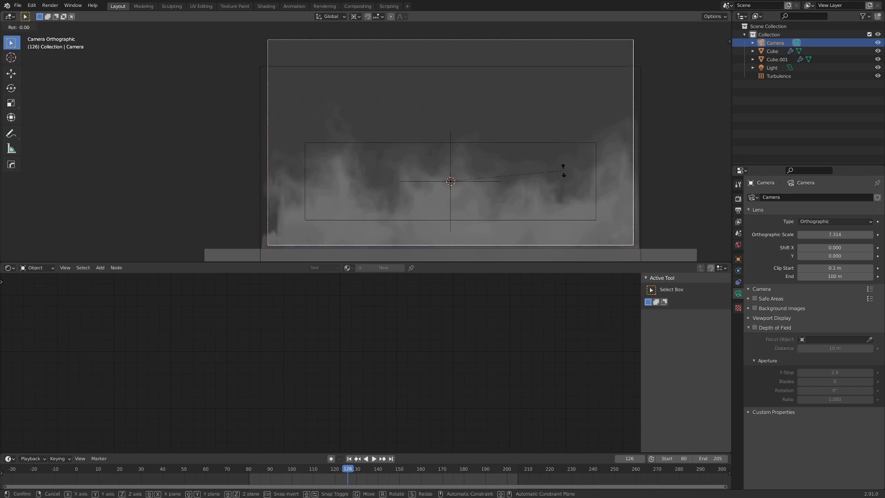
pyautogui.press('z')
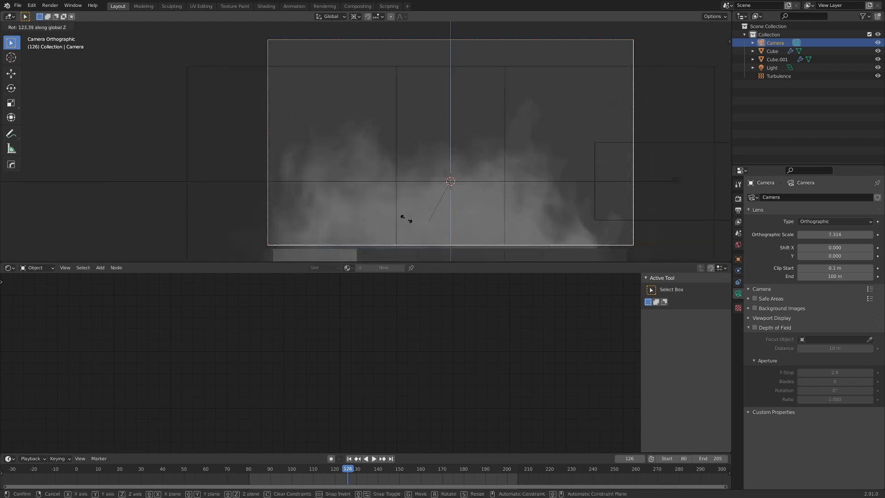
pyautogui.rightClick(591, 205)
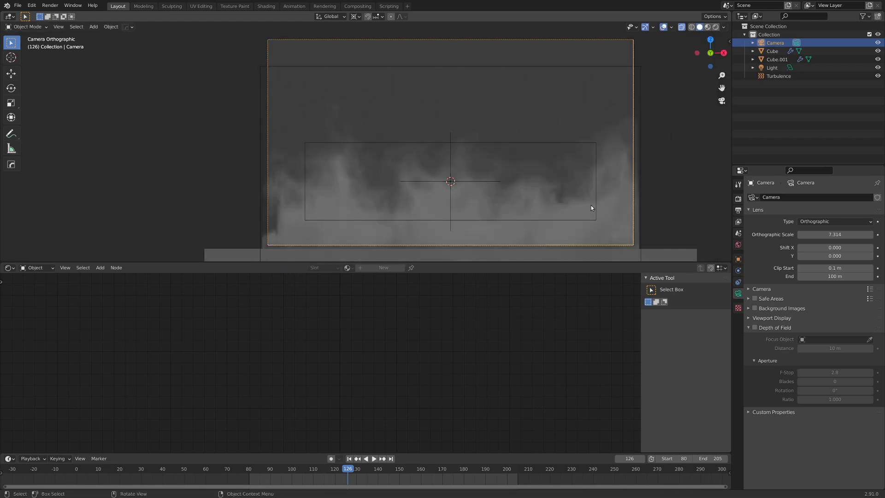
# Step: Rotate the camera slightly about the global Z axis around the 3D cursor for an angled view of the smoke wall
pyautogui.press('r')
pyautogui.press('z')
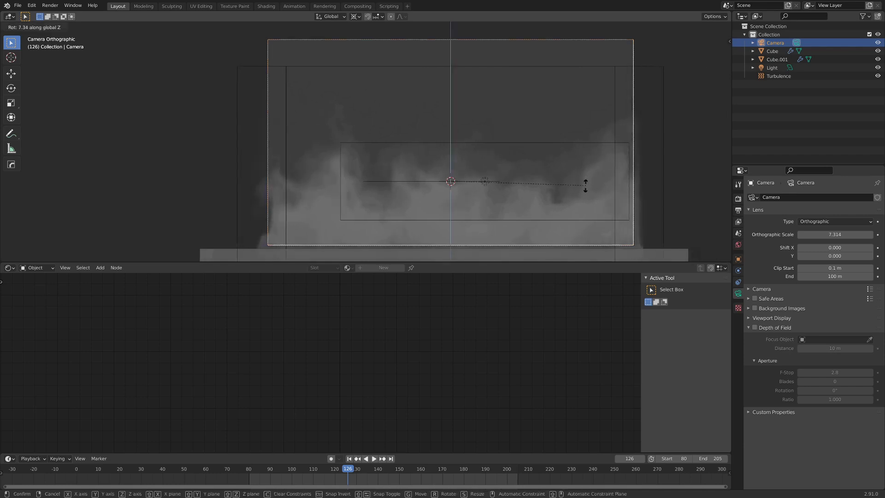
pyautogui.click(554, 203)
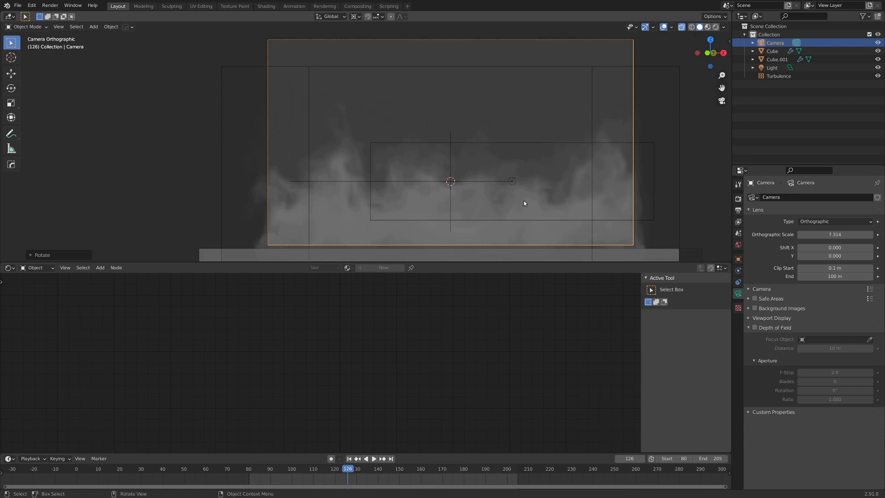
# Step: Render frame 126 from the rotated camera, inspect the smoke's grain and detail up close, and close the render window
pyautogui.press('F12')
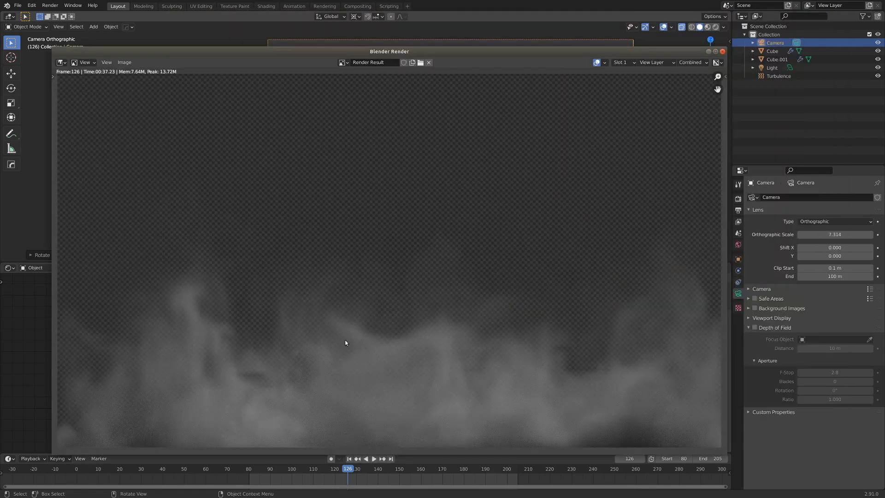
pyautogui.scroll(-4, 336, 350)
pyautogui.scroll(4, 351, 309)
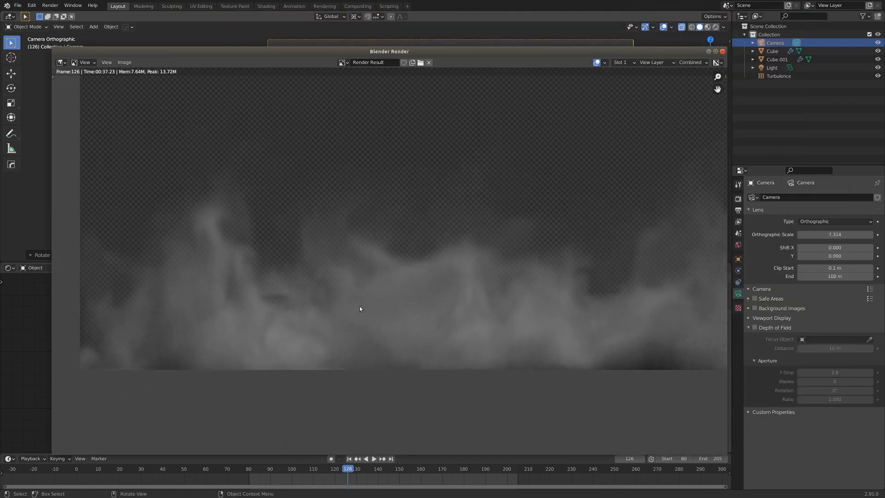
pyautogui.scroll(2, 323, 295)
pyautogui.scroll(4, 350, 288)
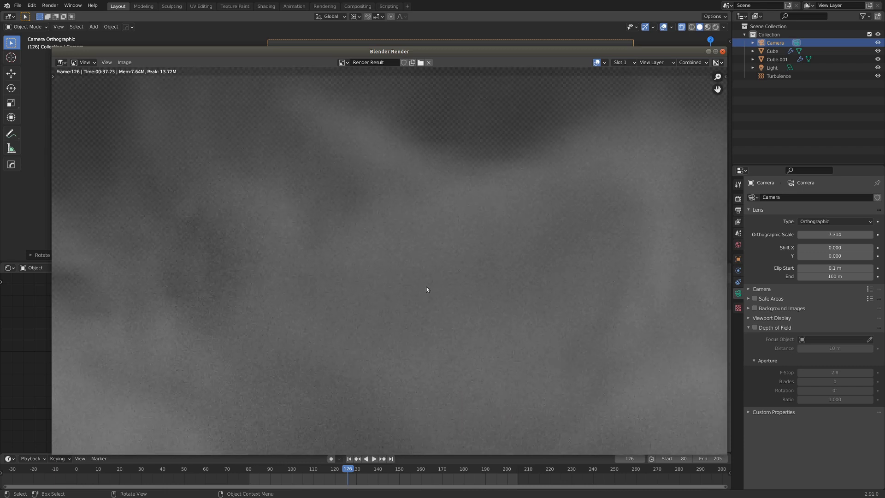
pyautogui.scroll(-3, 415, 277)
pyautogui.scroll(-3, 381, 261)
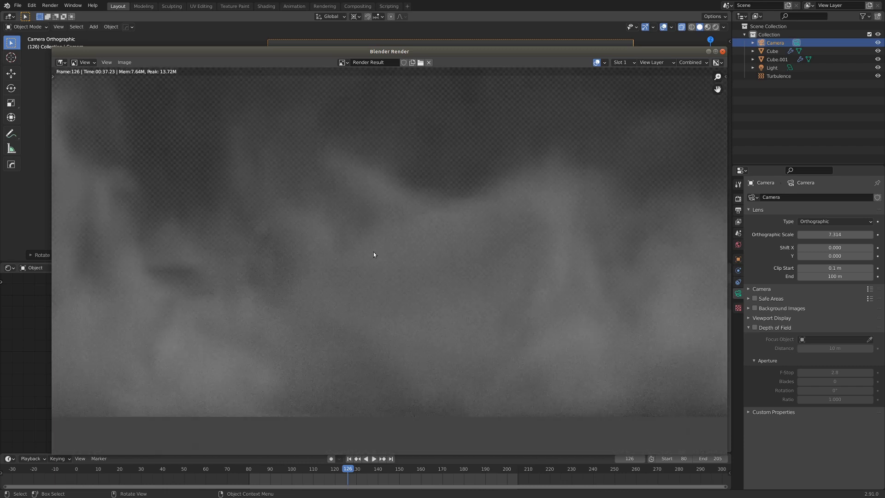
pyautogui.click(722, 51)
# Step: Switch to the Compositing workspace, enable compositor nodes, and space the Render Layers and Composite nodes apart
pyautogui.click(358, 7)
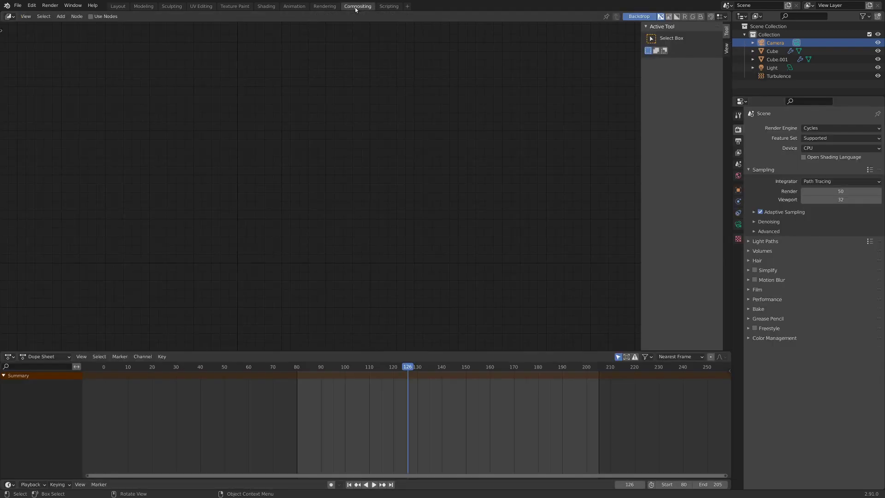
pyautogui.click(96, 16)
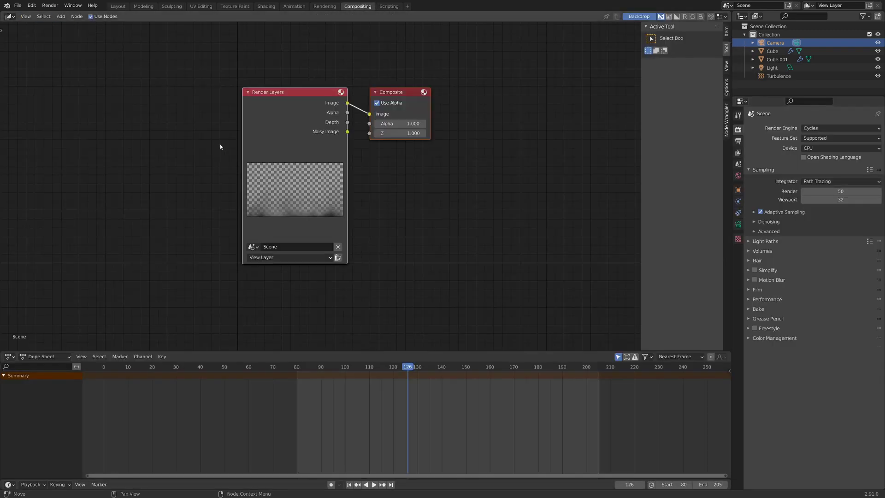
pyautogui.moveTo(262, 126); pyautogui.dragTo(22, 131)
pyautogui.moveTo(367, 151); pyautogui.dragTo(454, 185, button='middle')
# Step: Insert a Blur filter node on the image link between Render Layers and Composite
pyautogui.hotkey('shift', 'a')
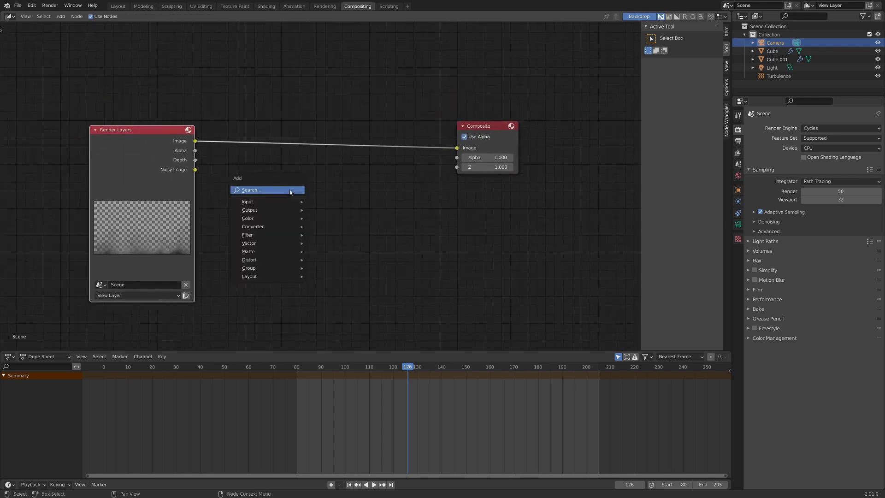
pyautogui.moveTo(256, 236)
pyautogui.click(342, 242)
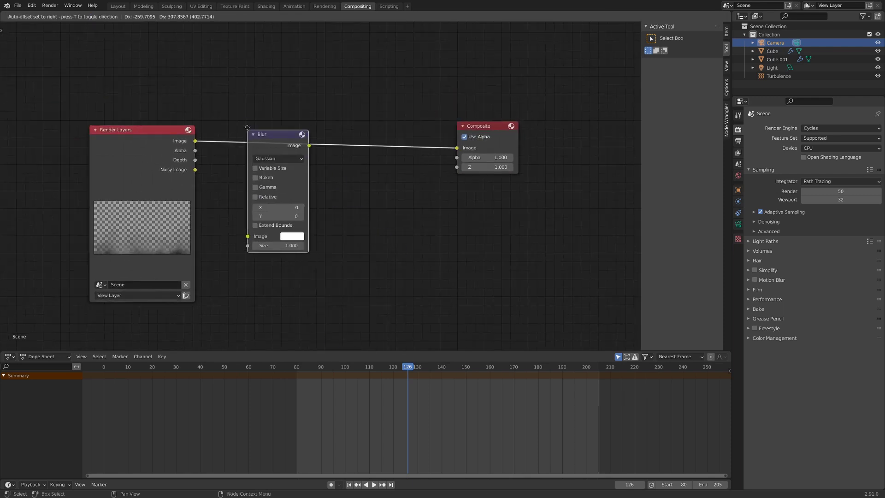
pyautogui.click(249, 117)
# Step: Set the Gaussian Blur node's X and Y sizes to 4
pyautogui.click(304, 195)
pyautogui.click(304, 195)
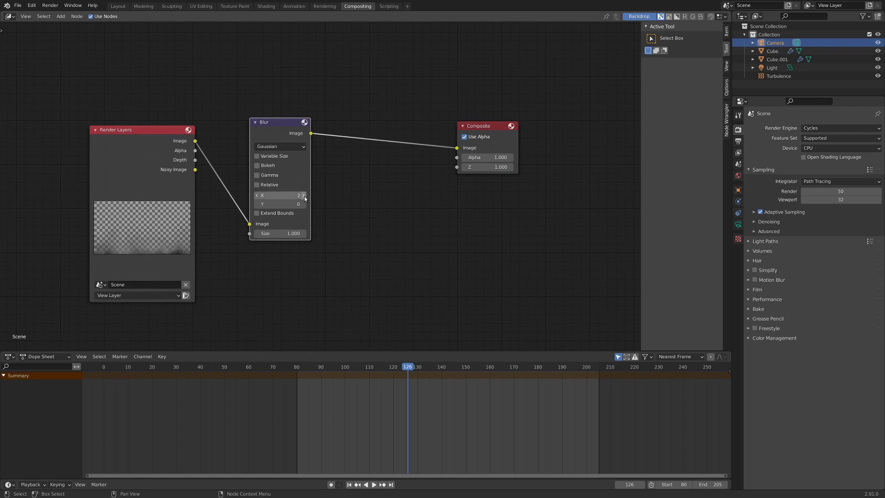
pyautogui.click(304, 196)
pyautogui.click(303, 196)
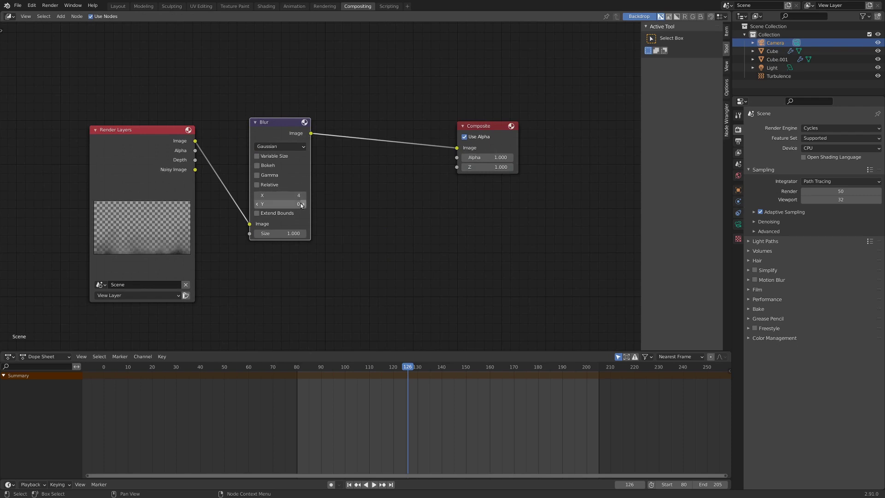
pyautogui.click(303, 204)
pyautogui.click(303, 204)
pyautogui.click(303, 204)
pyautogui.click(303, 204)
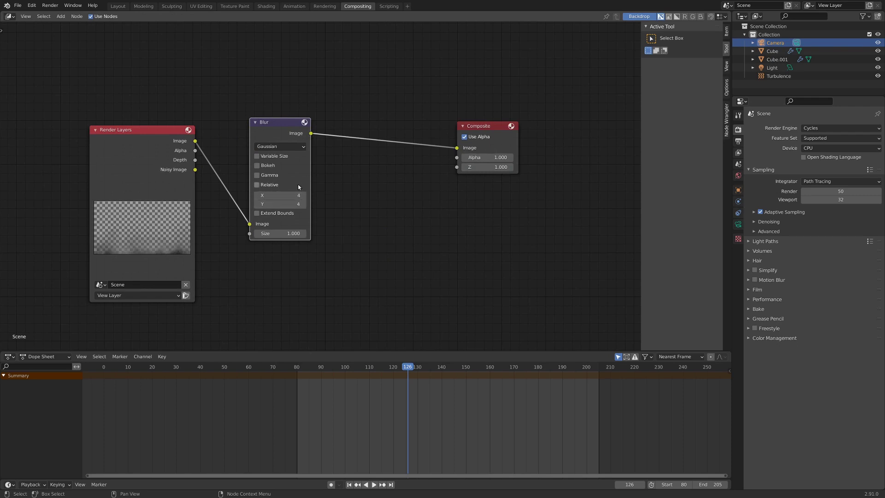
# Step: Connect a Viewer node to the Blur output and maximize the node editor with the smoke backdrop in view
pyautogui.keyDown('ctrl'); pyautogui.keyDown('shift'); pyautogui.click(284, 120); pyautogui.keyUp('shift'); pyautogui.keyUp('ctrl')
pyautogui.hotkey('ctrl', 'space')
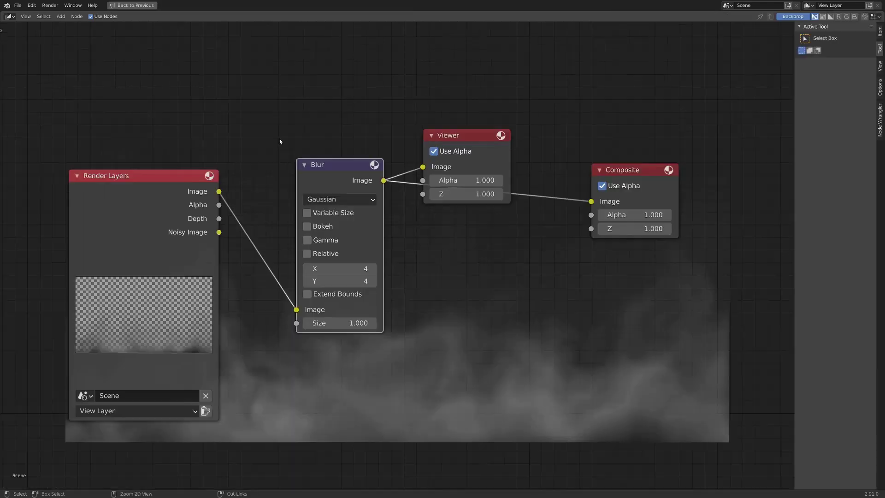
pyautogui.moveTo(334, 225); pyautogui.dragTo(309, 147, button='middle')
# Step: Toggle muting of the Blur node repeatedly to compare the backdrop smoke with and without blur
pyautogui.press('m')
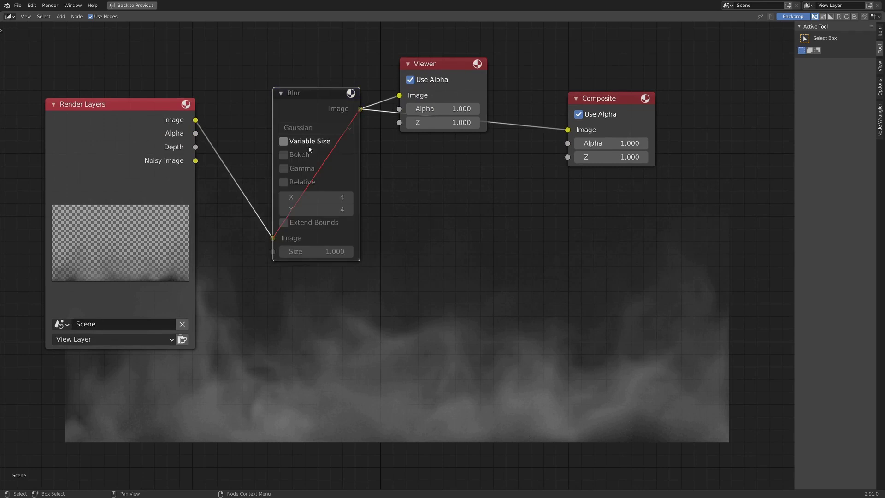
pyautogui.press('m')
pyautogui.press('m')
pyautogui.press('m')
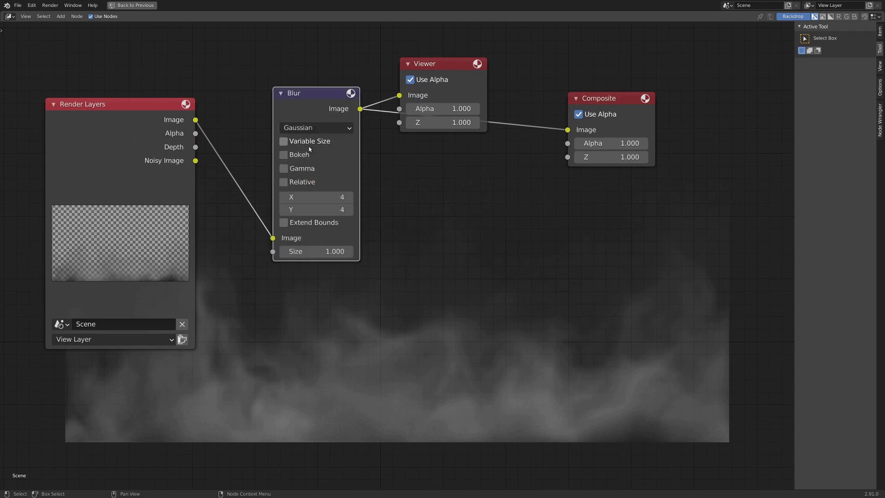
pyautogui.press('m')
pyautogui.press('m')
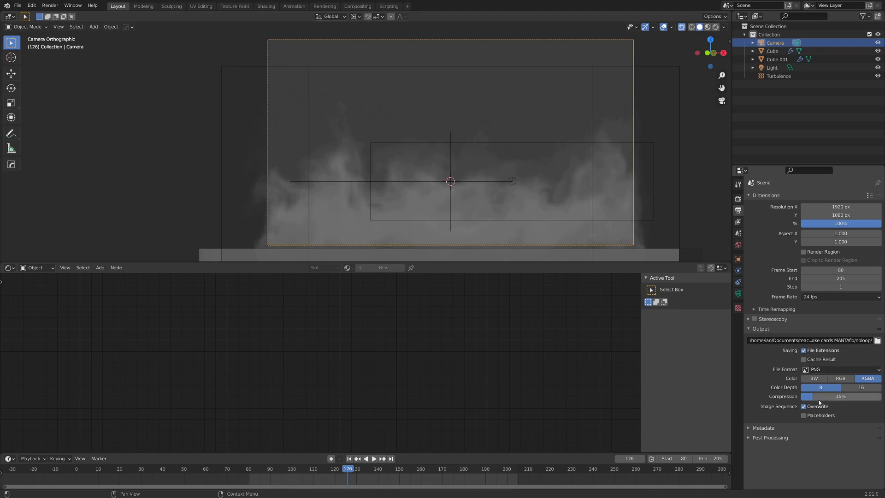
# Step: Set the PNG output compression to 0% and bring up the render commands
pyautogui.moveTo(819, 396); pyautogui.dragTo(801, 396)
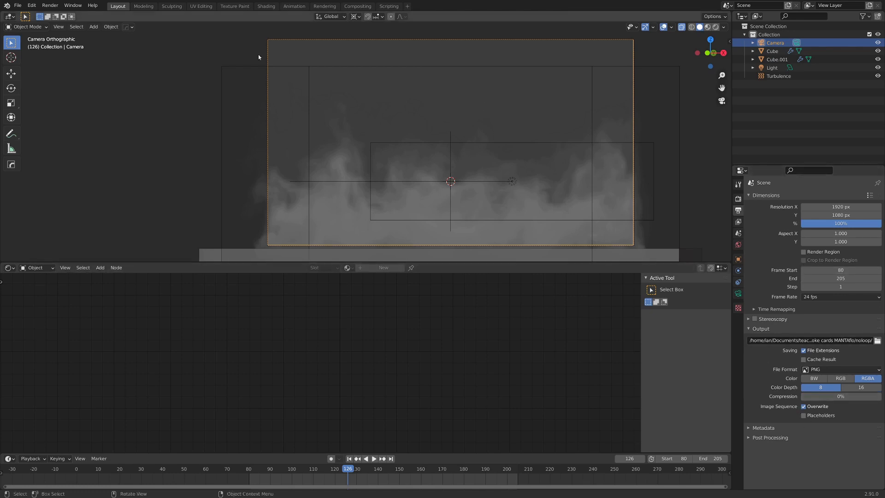
pyautogui.click(50, 6)
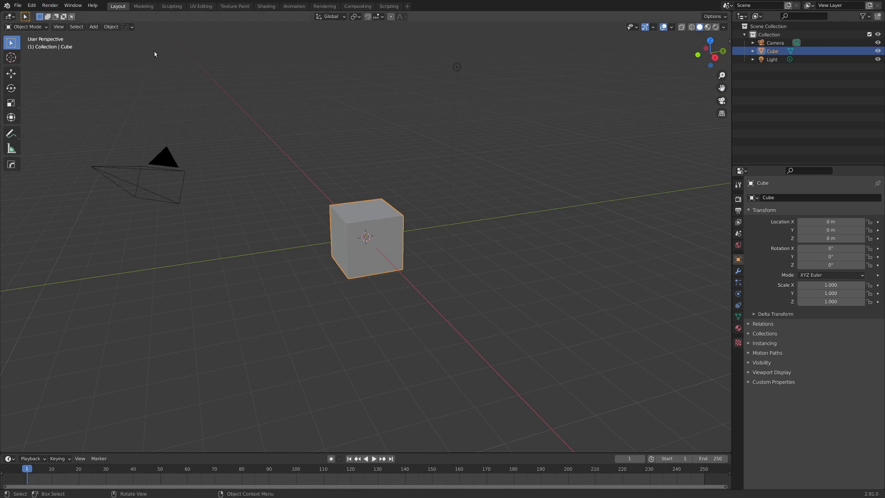
# Step: Start a new Video Editing file and add the smokewall PNG image sequence, beginning with smokewall0074.png, to channel 1
pyautogui.click(18, 5)
pyautogui.moveTo(28, 14)
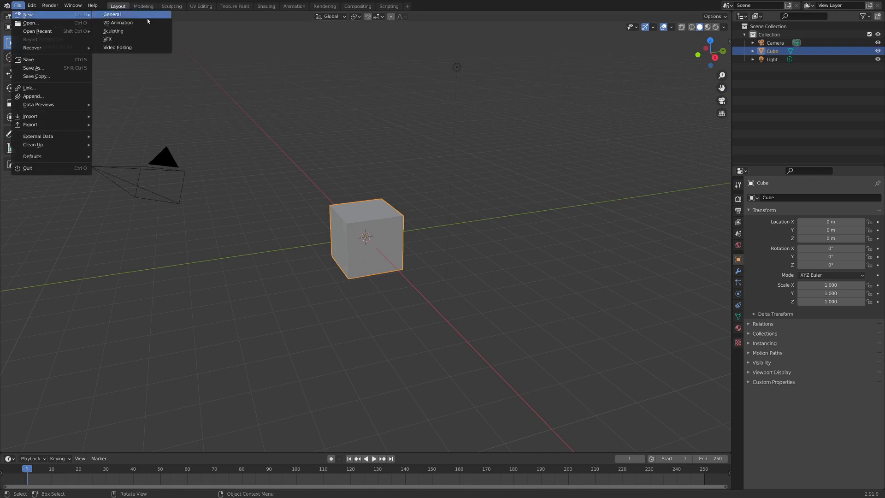
pyautogui.click(143, 47)
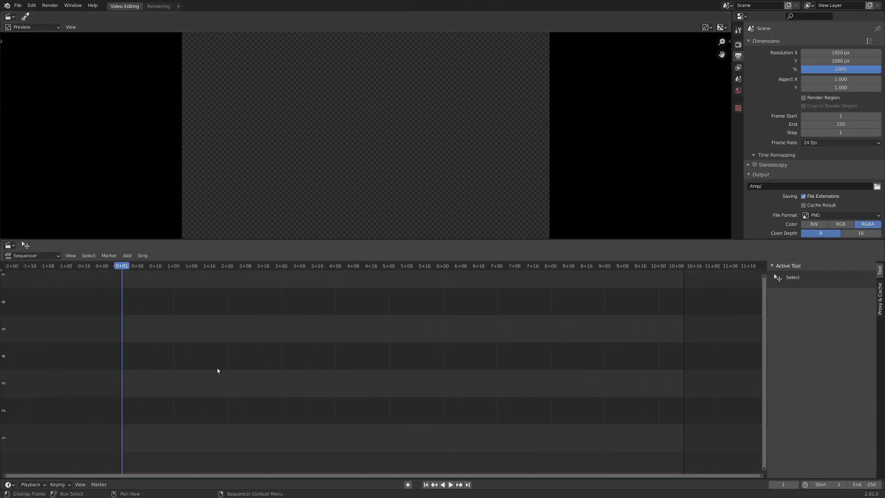
pyautogui.hotkey('shift', 'a')
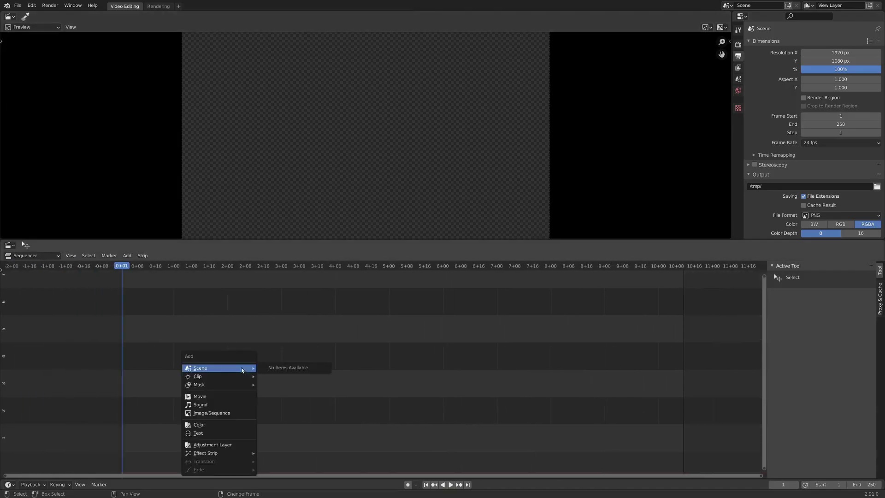
pyautogui.click(226, 413)
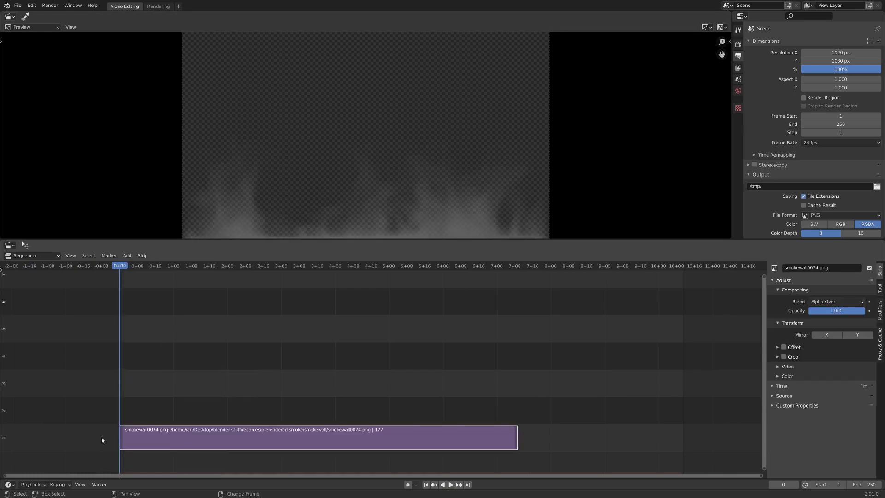
# Step: Play and scrub through the smoke image sequence, and move its strip up to channel 2
pyautogui.press('space')
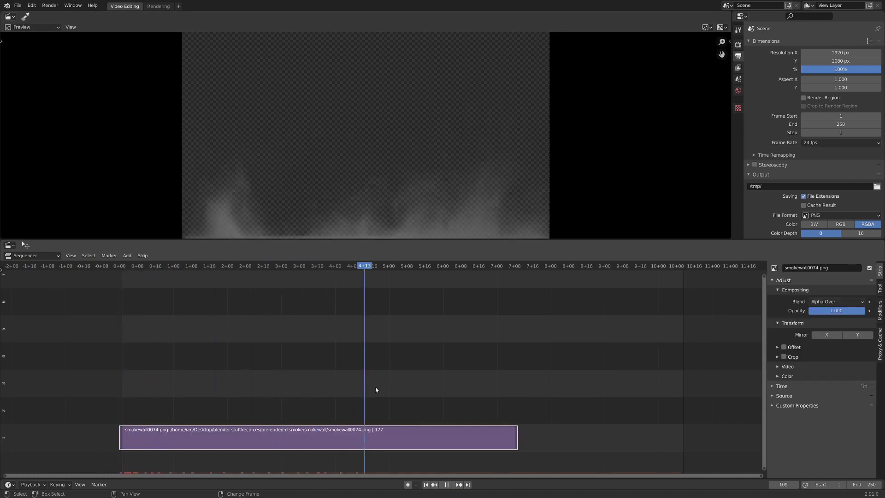
pyautogui.scroll(1, 360, 394)
pyautogui.moveTo(335, 403); pyautogui.dragTo(395, 401, button='middle')
pyautogui.moveTo(183, 395); pyautogui.dragTo(245, 422, button='right')
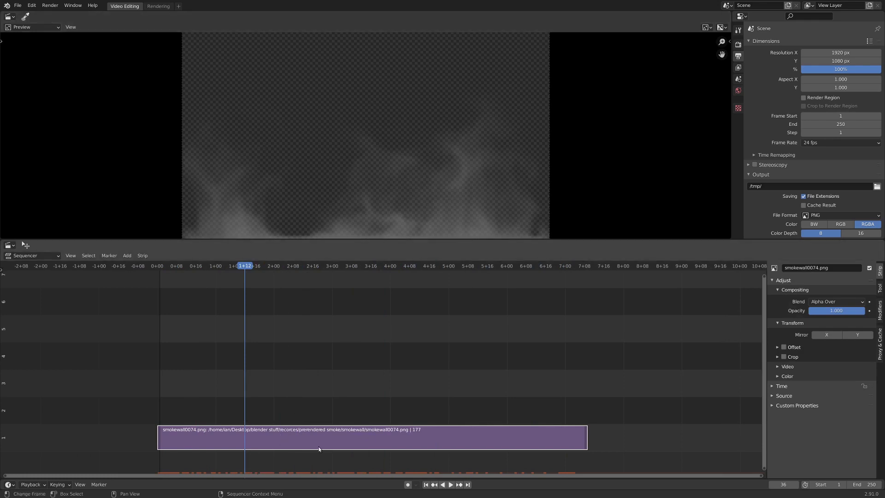
pyautogui.press('g')
pyautogui.click(318, 426)
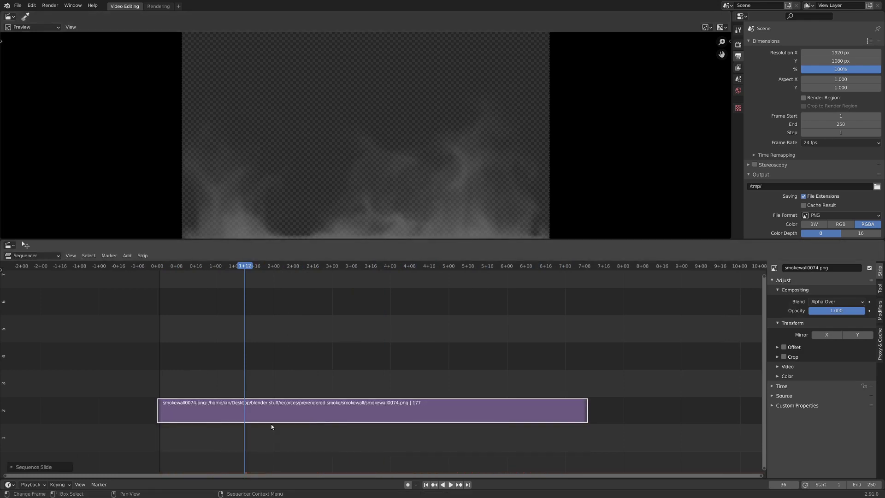
# Step: Add a black Color strip in channel 1 beneath the smoke and stretch it from frame -12 to 208
pyautogui.hotkey('shift', 'a')
pyautogui.click(266, 443)
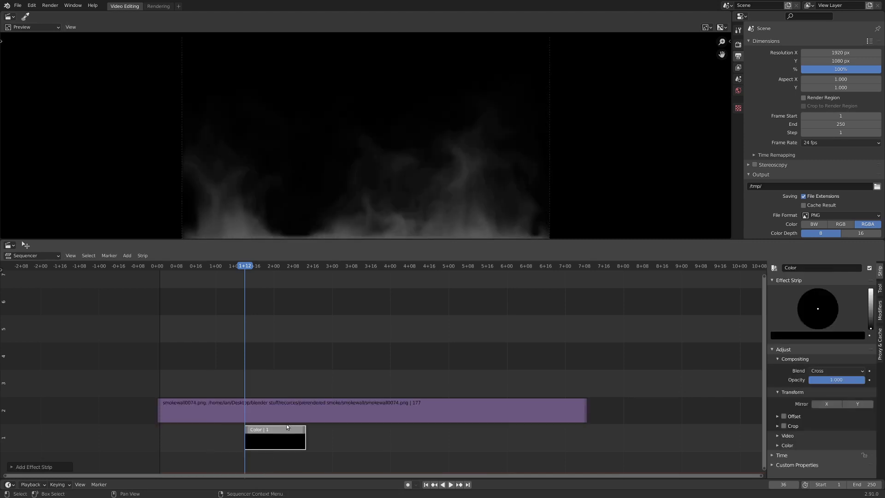
pyautogui.moveTo(248, 437); pyautogui.dragTo(130, 437)
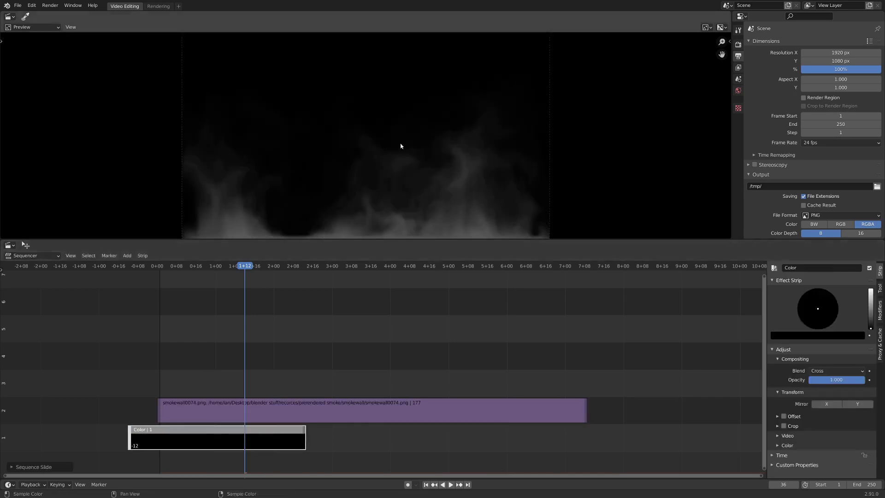
pyautogui.moveTo(305, 442); pyautogui.dragTo(664, 441)
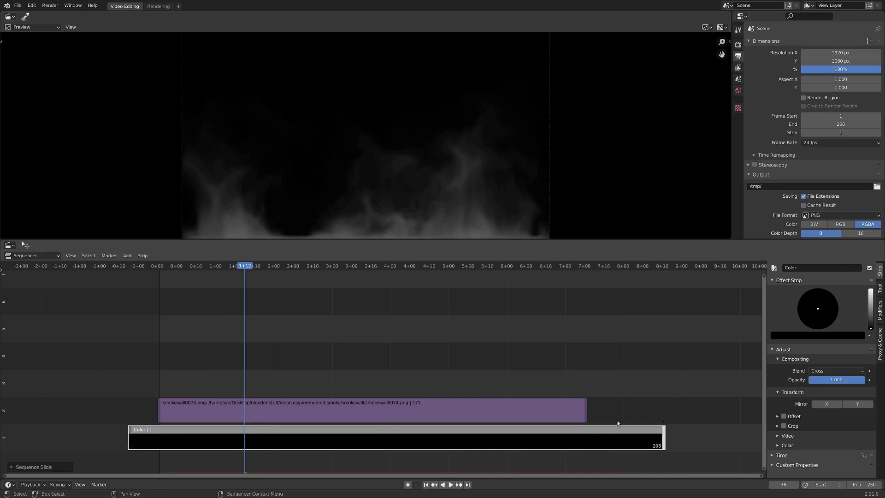
pyautogui.scroll(-1, 581, 440)
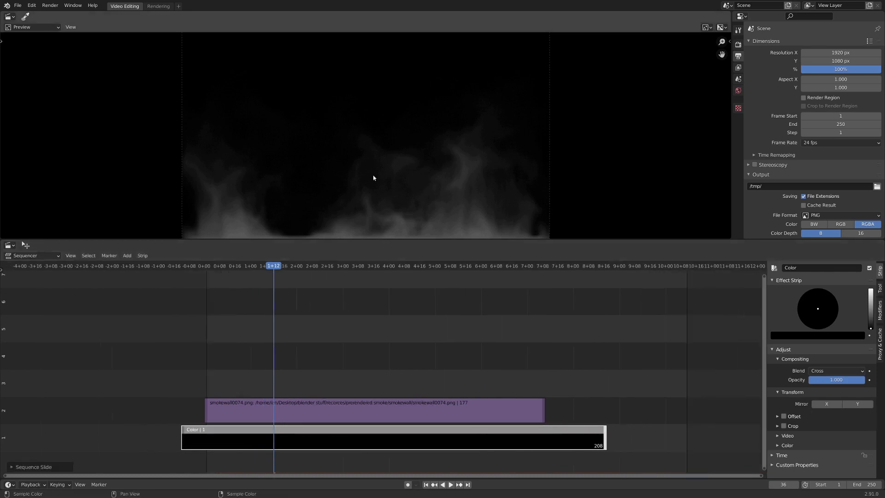
pyautogui.scroll(-1, 377, 166)
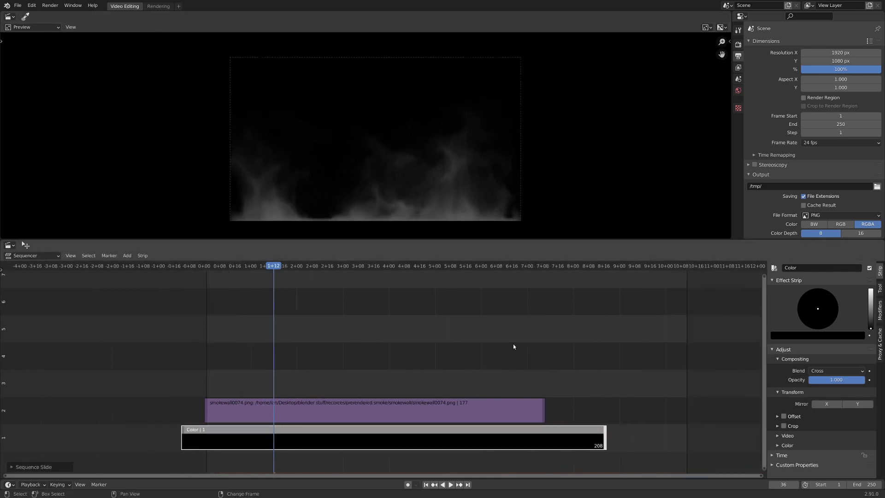
# Step: Scrub to the smoke strip's final frame and set the scene's end frame to 176
pyautogui.moveTo(513, 344); pyautogui.dragTo(541, 357, button='right')
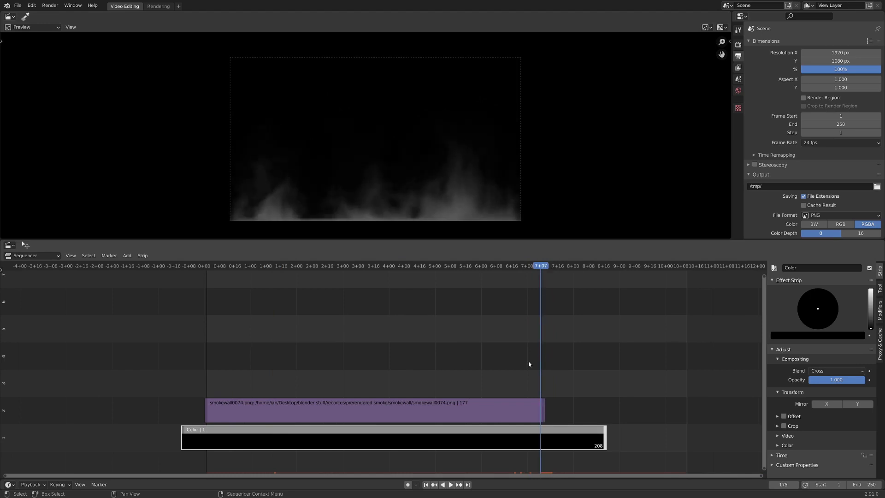
pyautogui.click(31, 485)
pyautogui.click(71, 471)
pyautogui.rightClick(493, 350)
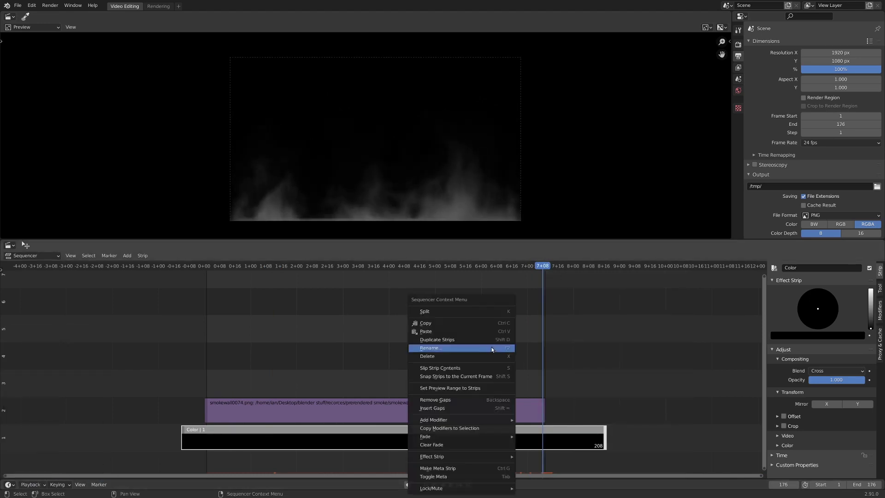
pyautogui.keyDown('shift'); pyautogui.moveTo(519, 344); pyautogui.dragTo(512, 346, button='right'); pyautogui.keyUp('shift')
# Step: Play the sequence across its loop point and scrub near the end to examine how seamlessly the smoke repeats
pyautogui.press('space')
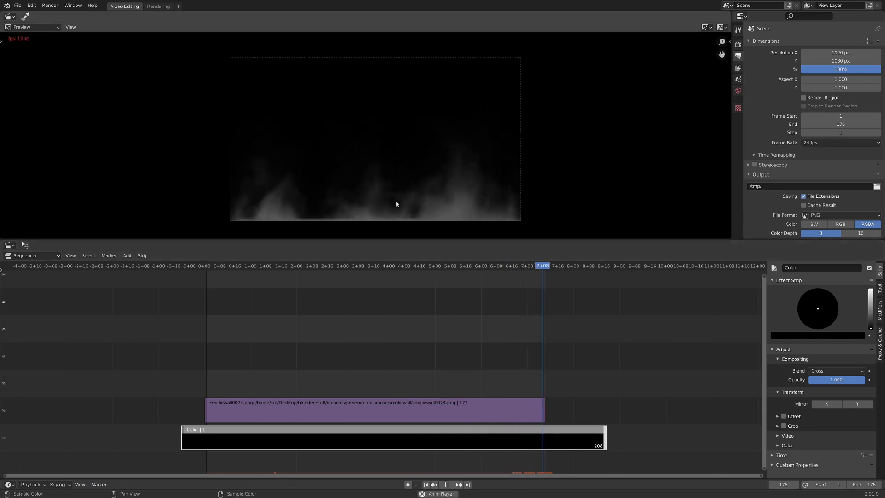
pyautogui.scroll(2, 462, 200)
pyautogui.press('space')
pyautogui.keyDown('shift'); pyautogui.rightClick(534, 337); pyautogui.keyUp('shift')
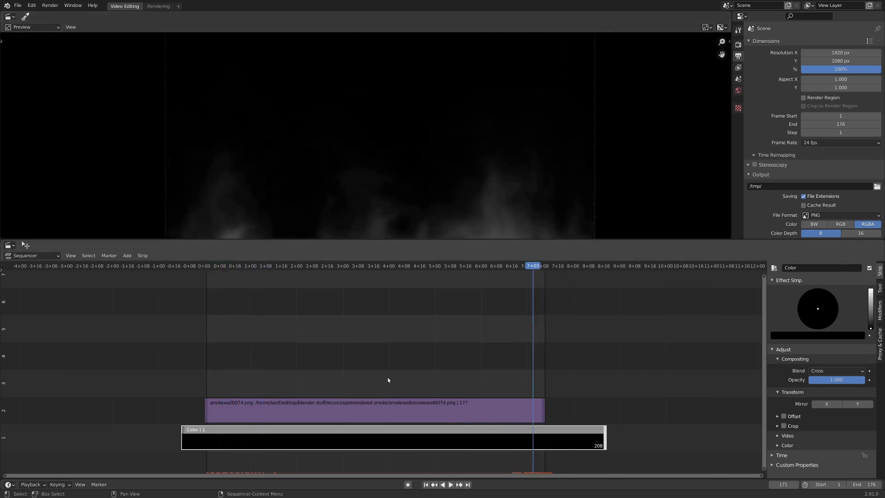
# Step: Split the smoke strip at frame 81 and move its second half up to channel 3, starting at frame 1
pyautogui.moveTo(349, 390); pyautogui.dragTo(356, 390)
pyautogui.keyDown('shift'); pyautogui.moveTo(356, 390); pyautogui.dragTo(360, 392, button='right'); pyautogui.keyUp('shift')
pyautogui.click(362, 406)
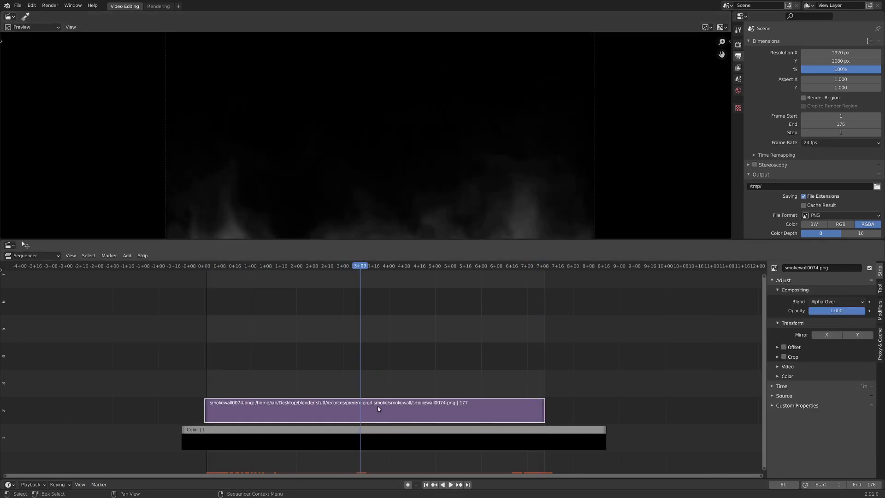
pyautogui.press('k')
pyautogui.press('g')
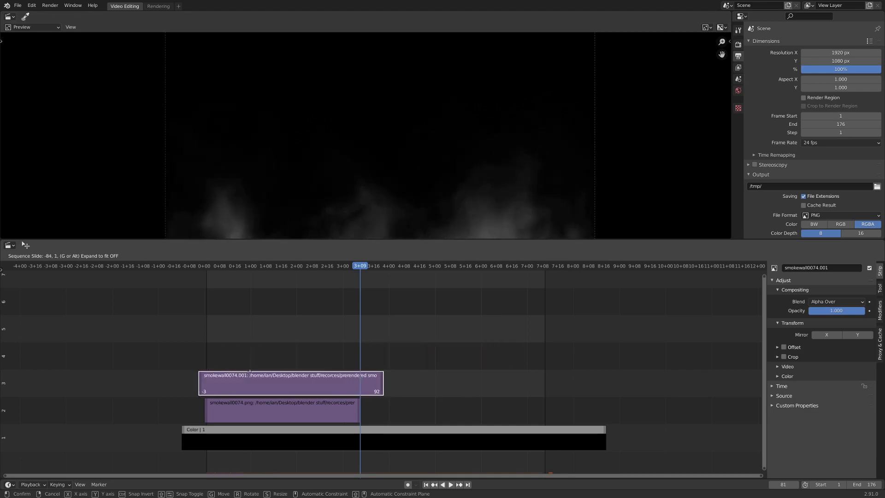
pyautogui.click(255, 372)
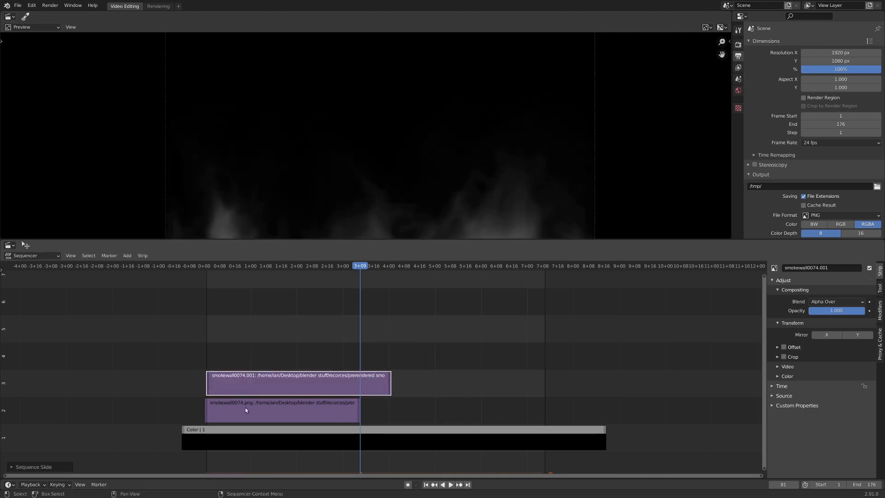
# Step: Move the smoke strip's first half along channel 2 to start at frame 81, overlapping the end of the channel 3 strip
pyautogui.moveTo(246, 410); pyautogui.dragTo(377, 413)
pyautogui.scroll(3, 475, 390)
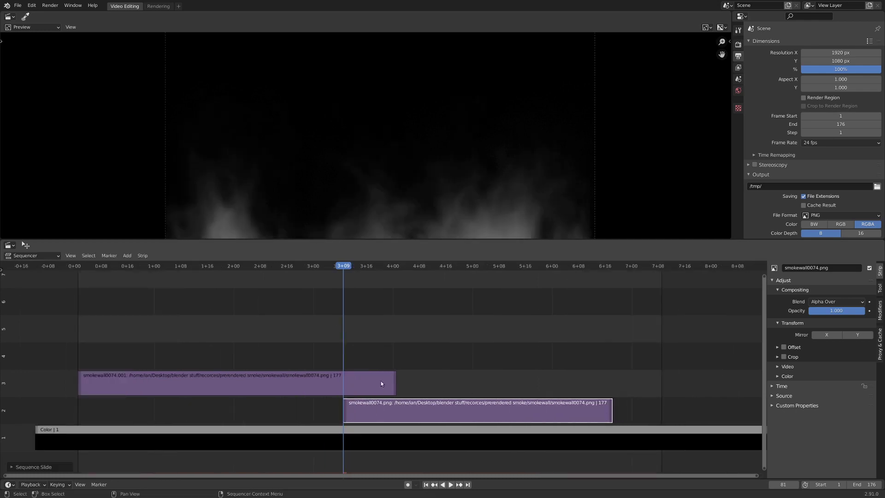
pyautogui.press('Left')
pyautogui.press('Left')
pyautogui.click(354, 384)
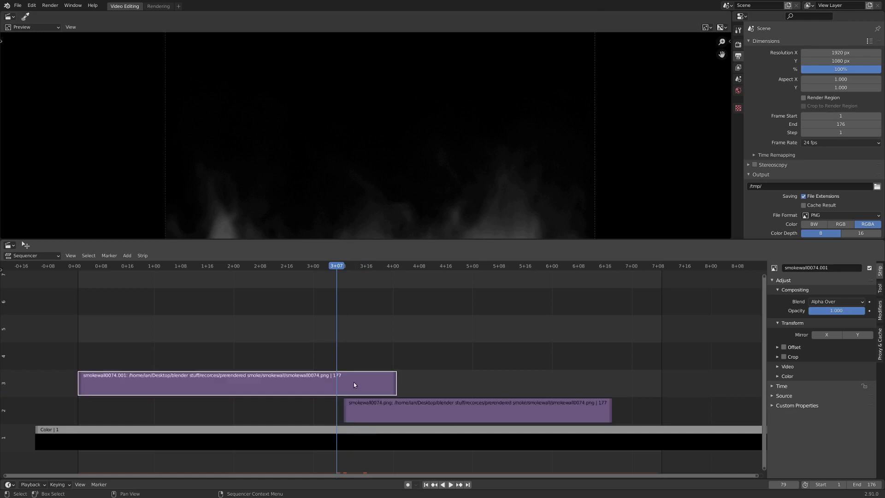
pyautogui.click(431, 420)
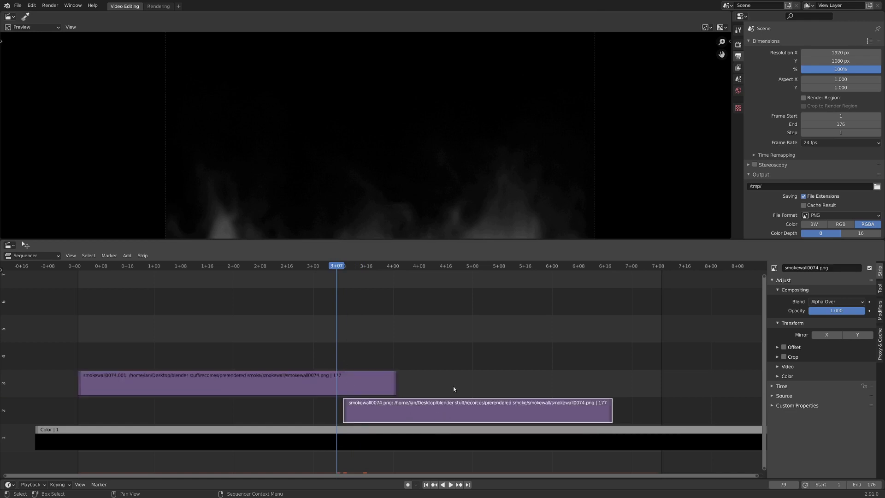
# Step: Scrub to the end of the channel 2 smoke strip and set the scene's end frame to 161
pyautogui.moveTo(544, 385); pyautogui.dragTo(609, 417)
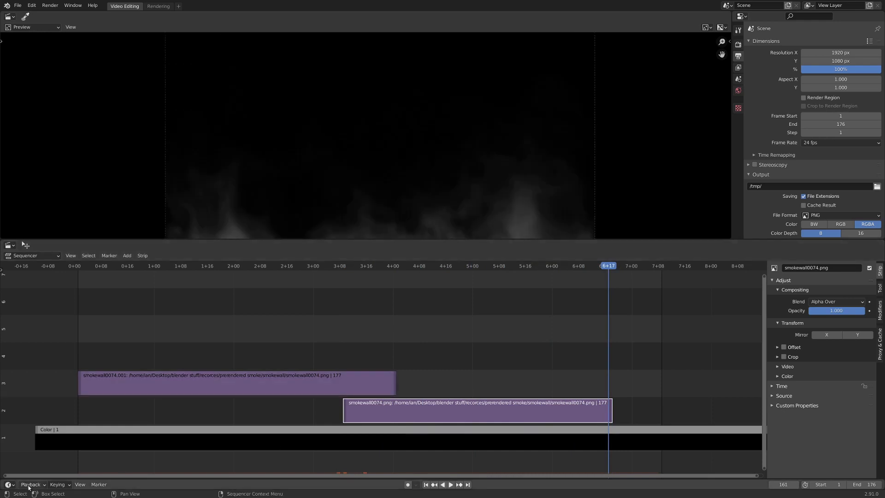
pyautogui.click(31, 485)
pyautogui.click(62, 467)
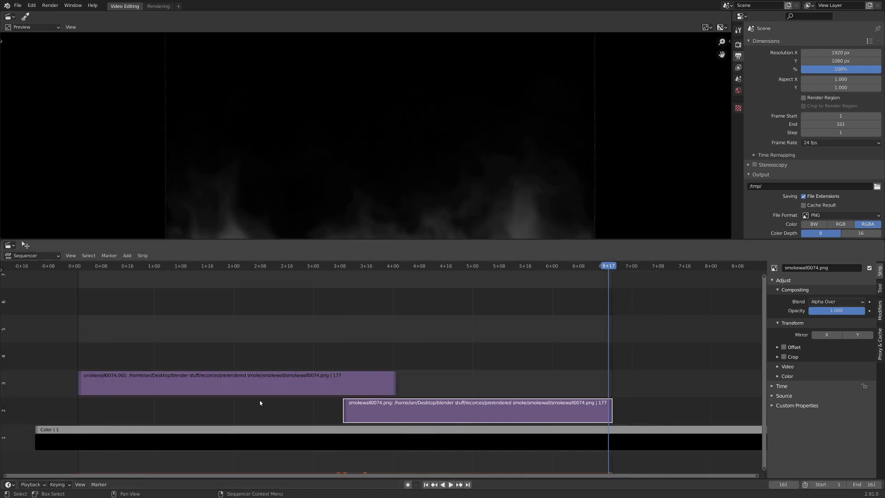
# Step: Fade out the channel 3 smoke strip by keyframing its opacity at 1 on frame 81 and 0 on frame 97
pyautogui.keyDown('shift'); pyautogui.moveTo(366, 390); pyautogui.dragTo(343, 393, button='right'); pyautogui.keyUp('shift')
pyautogui.click(323, 390)
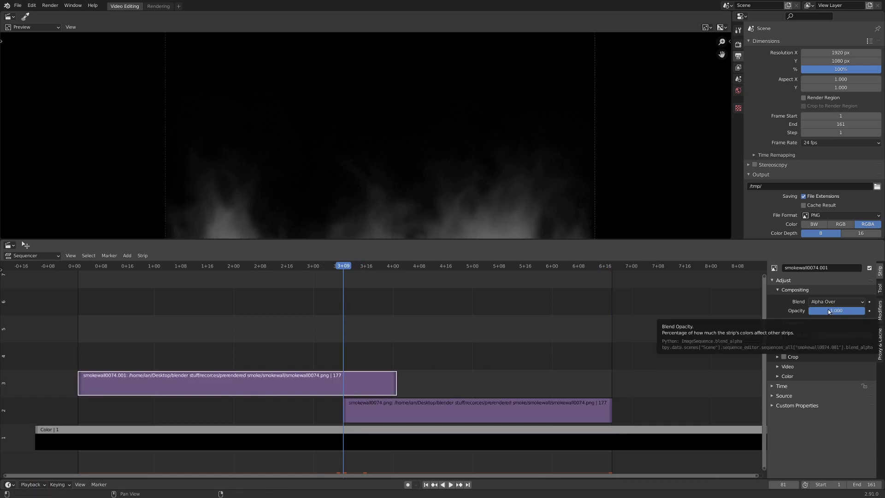
pyautogui.press('i')
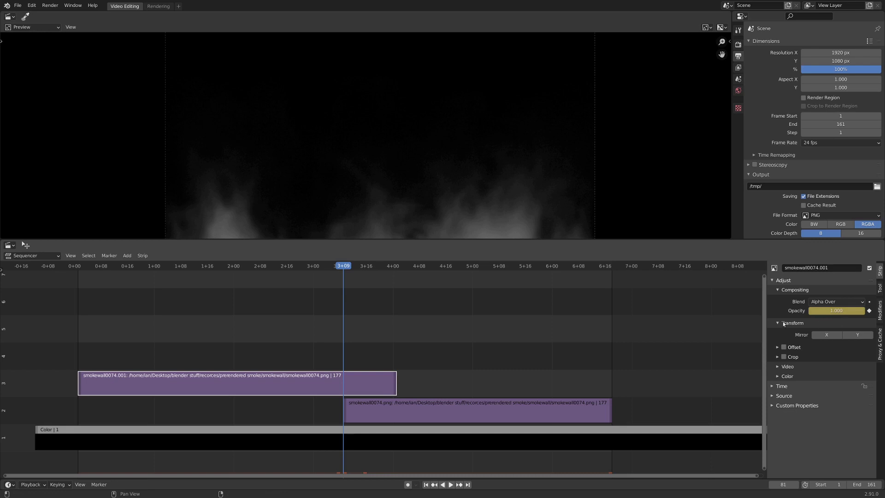
pyautogui.press('space')
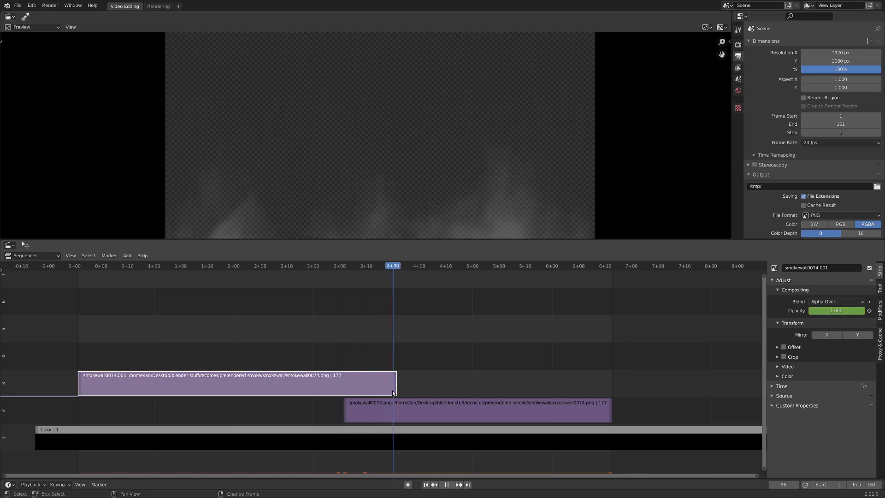
pyautogui.press('space')
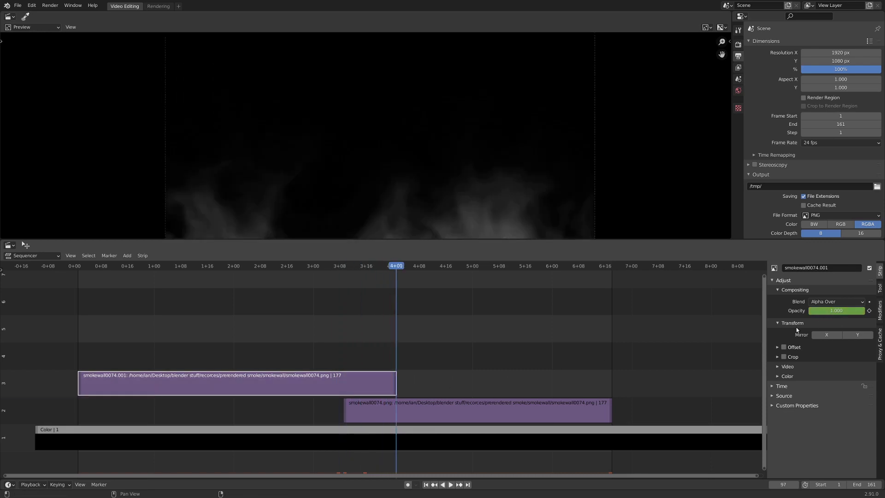
pyautogui.press('BackSpace')
pyautogui.press('i')
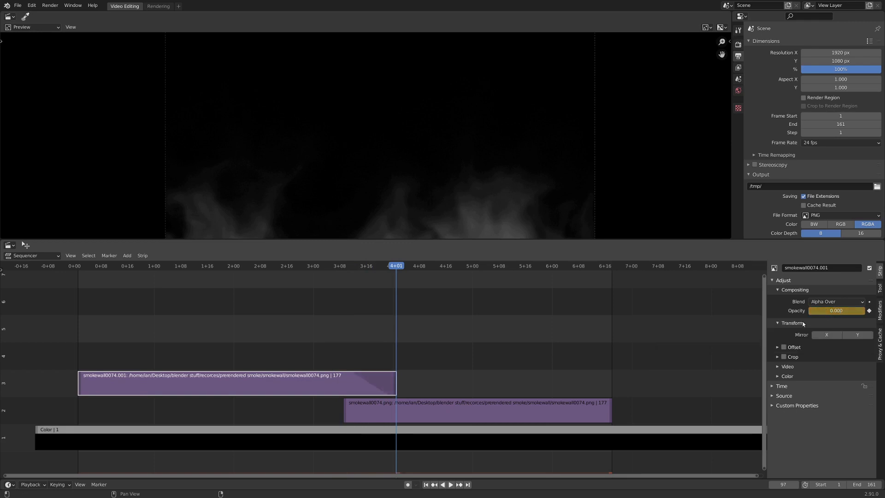
# Step: Fade in the channel 2 smoke strip by keyframing its opacity at 1 on frame 92 and 0 on frame 81
pyautogui.moveTo(339, 395); pyautogui.dragTo(382, 404, button='right')
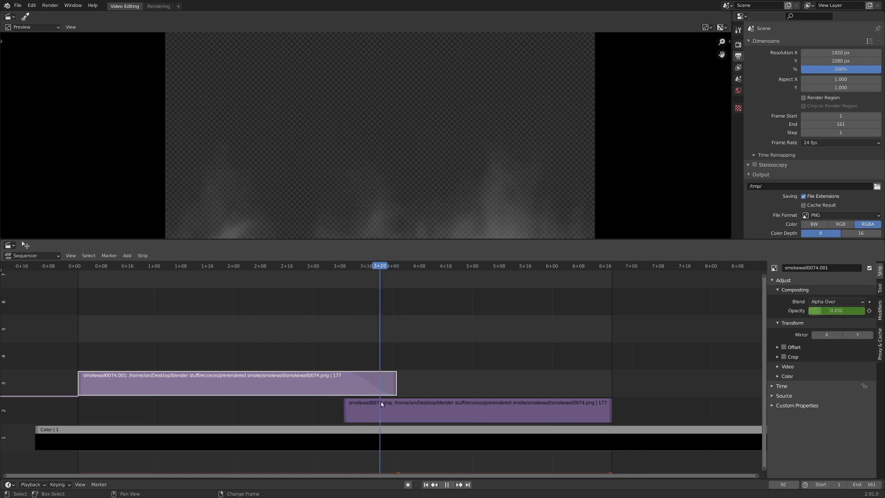
pyautogui.click(383, 405)
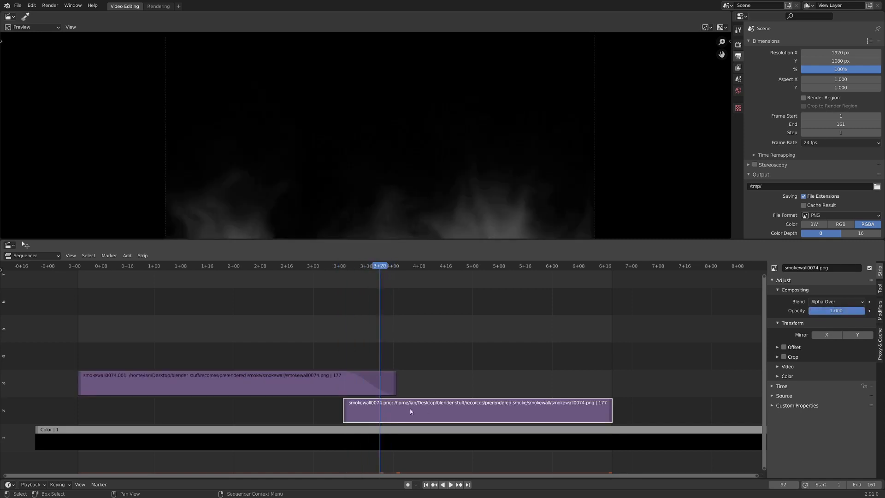
pyautogui.moveTo(386, 399)
pyautogui.mouseDown(button='right')
pyautogui.moveTo(337, 401)
pyautogui.moveTo(380, 405)
pyautogui.mouseUp(button='right')
pyautogui.press('i')
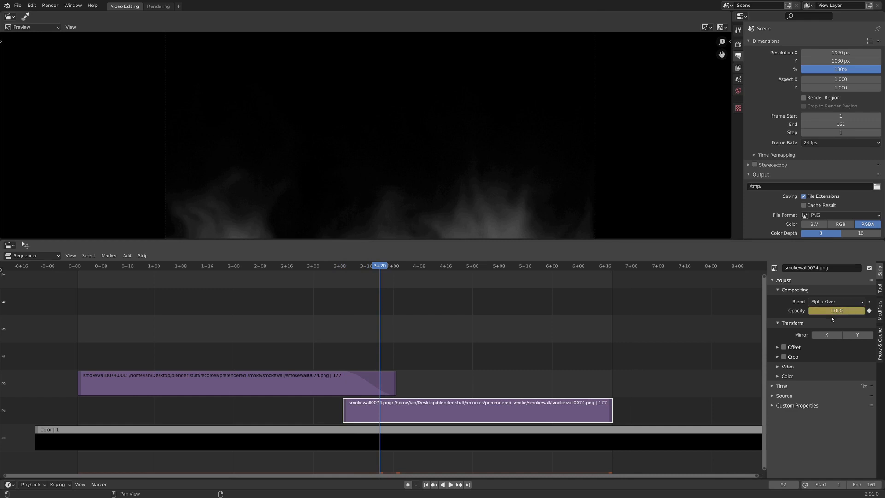
pyautogui.moveTo(364, 400); pyautogui.dragTo(343, 406, button='right')
pyautogui.moveTo(851, 310); pyautogui.dragTo(809, 310)
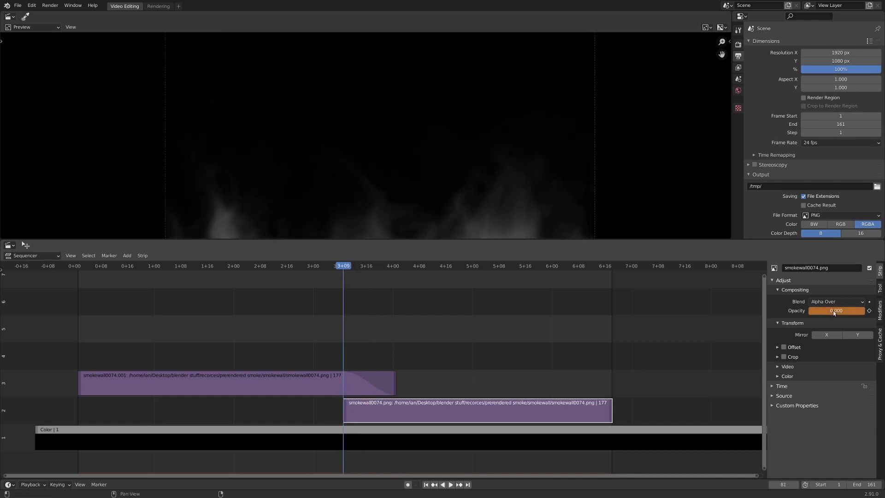
pyautogui.press('i')
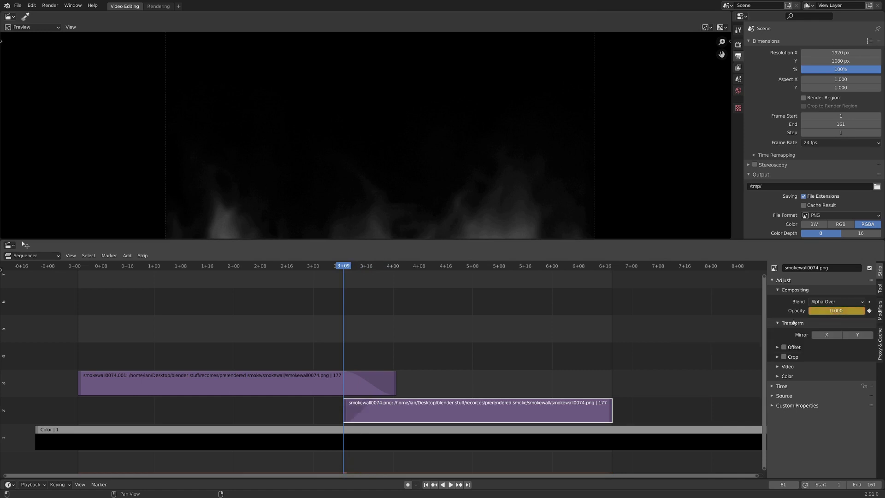
# Step: Play and scrub across the crossfade and the loop point to examine how seamlessly the smoke repeats
pyautogui.keyDown('alt'); pyautogui.scroll(-8, 384, 377); pyautogui.keyUp('alt')
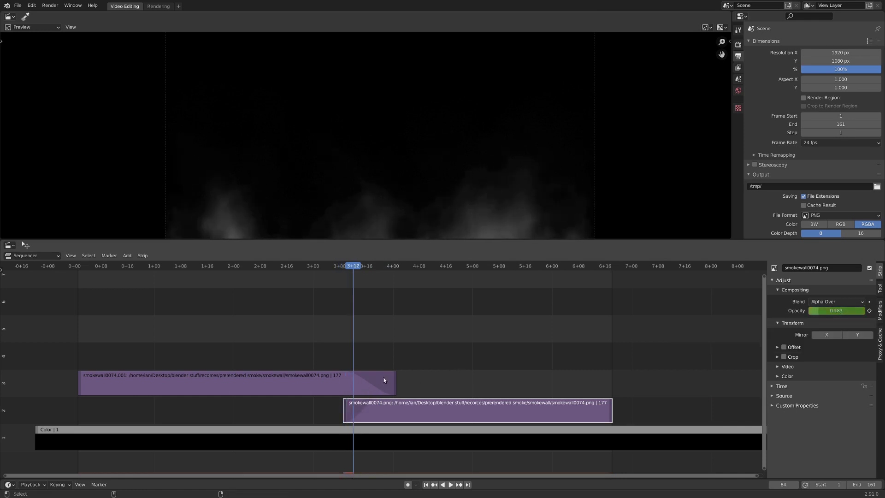
pyautogui.press('space')
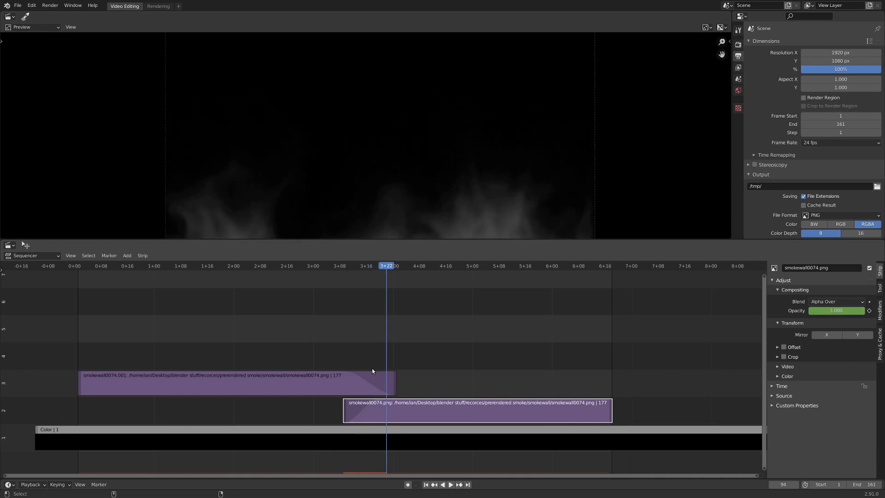
pyautogui.rightClick(595, 372)
pyautogui.press('space')
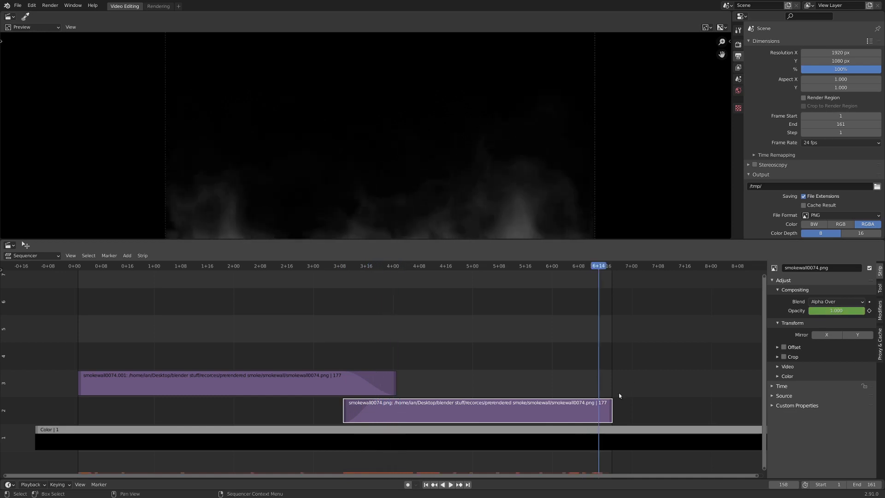
pyautogui.press('space')
pyautogui.rightClick(577, 376)
pyautogui.press('space')
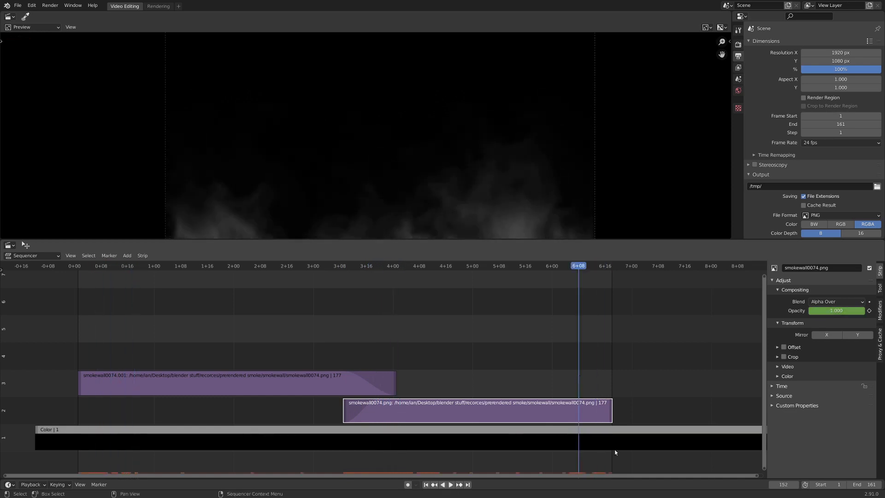
pyautogui.press('space')
pyautogui.moveTo(156, 406); pyautogui.dragTo(593, 386, button='right')
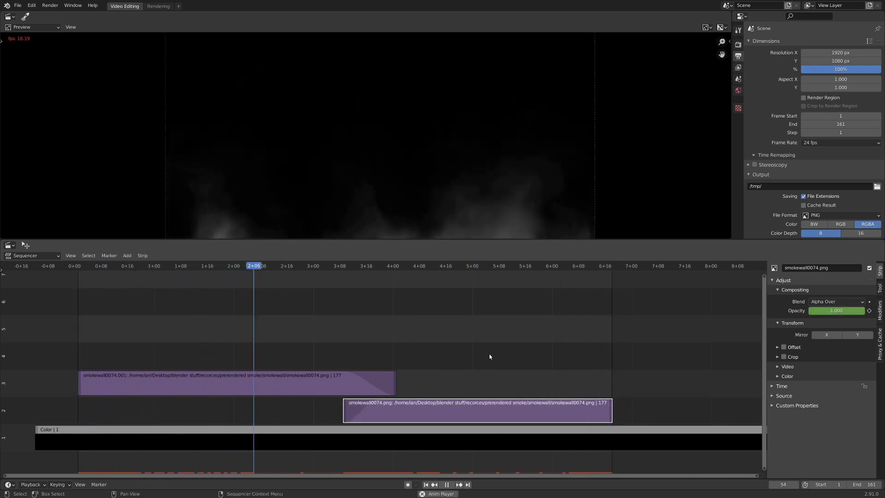
pyautogui.scroll(-2, 498, 181)
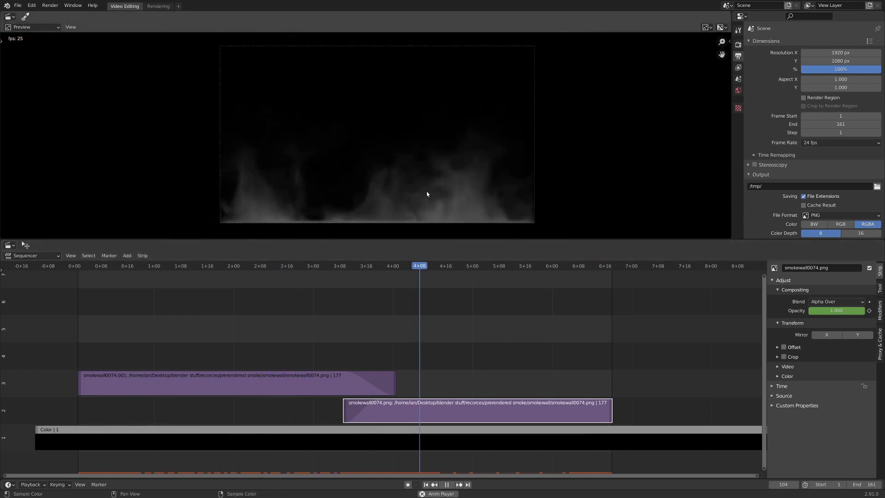
pyautogui.scroll(-3, 814, 175)
pyautogui.press('Escape')
pyautogui.scroll(-1, 376, 134)
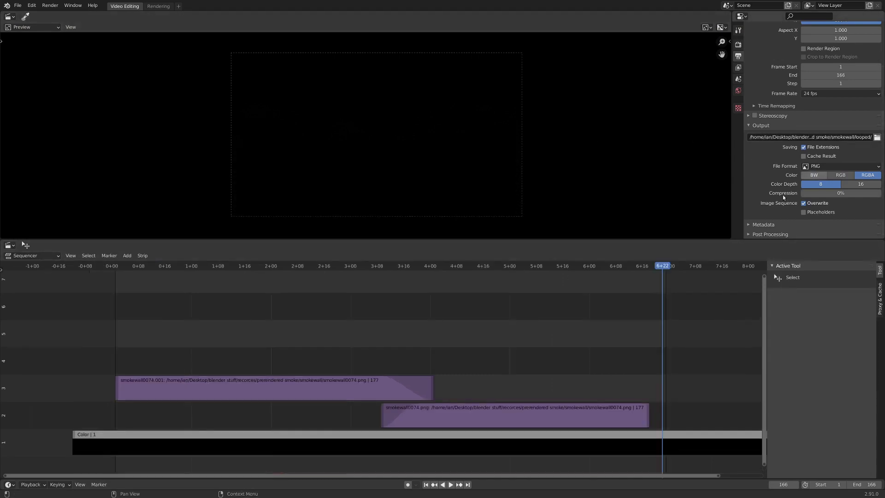
# Step: Mute the black Color strip in channel 1 so the smoke has a transparent background
pyautogui.moveTo(341, 380); pyautogui.dragTo(358, 375, button='middle')
pyautogui.click(378, 434)
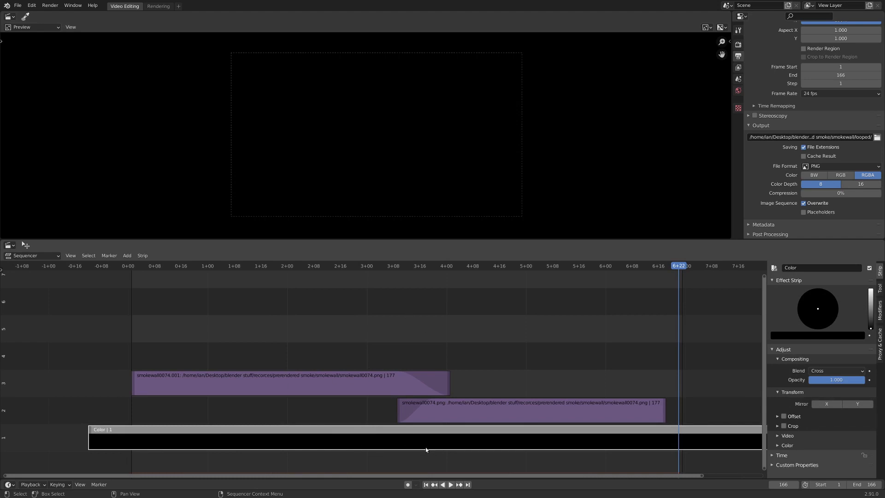
pyautogui.press('h')
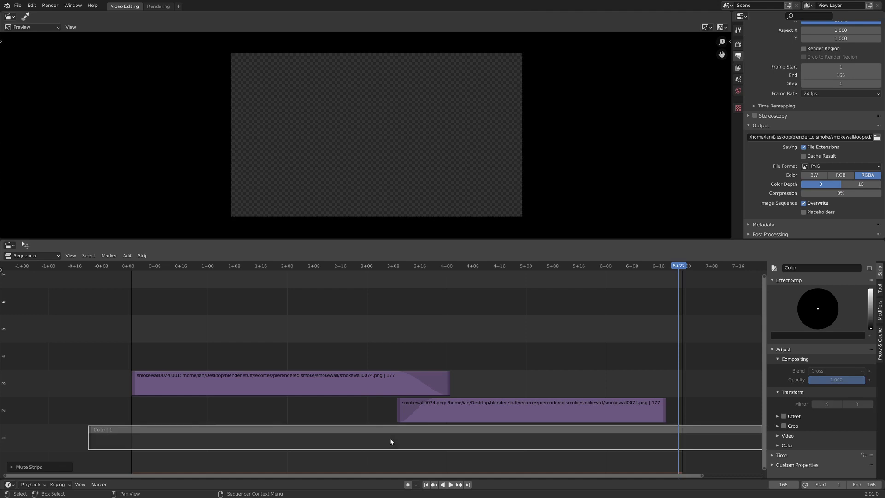
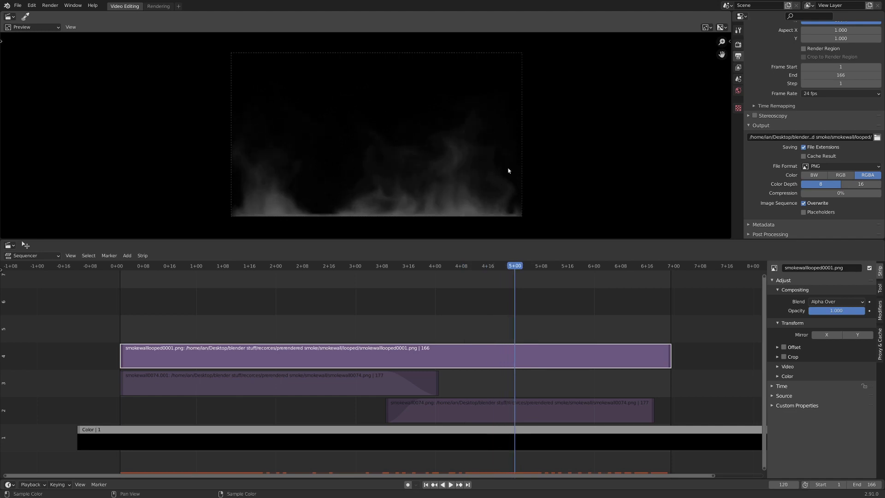
# Step: Duplicate the looped smoke strip twice, placing the aligned copies in channels 6 and 8
pyautogui.moveTo(372, 329); pyautogui.dragTo(372, 358, button='middle')
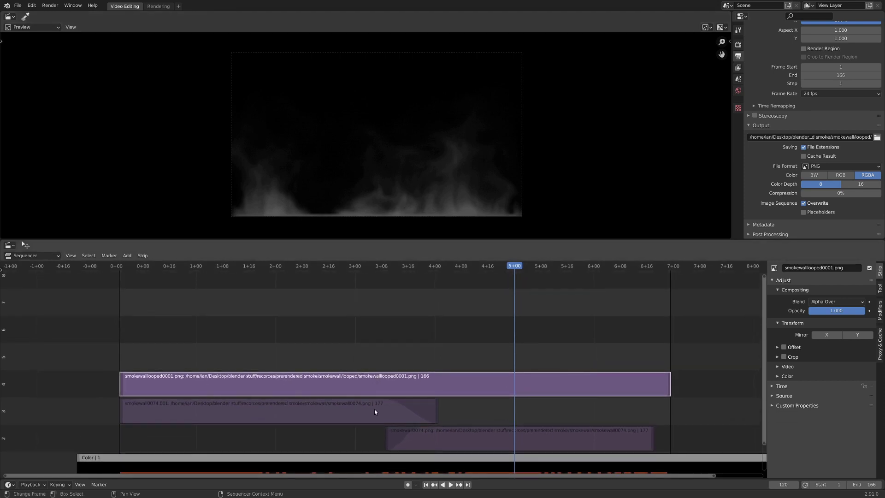
pyautogui.hotkey('shift', 'd')
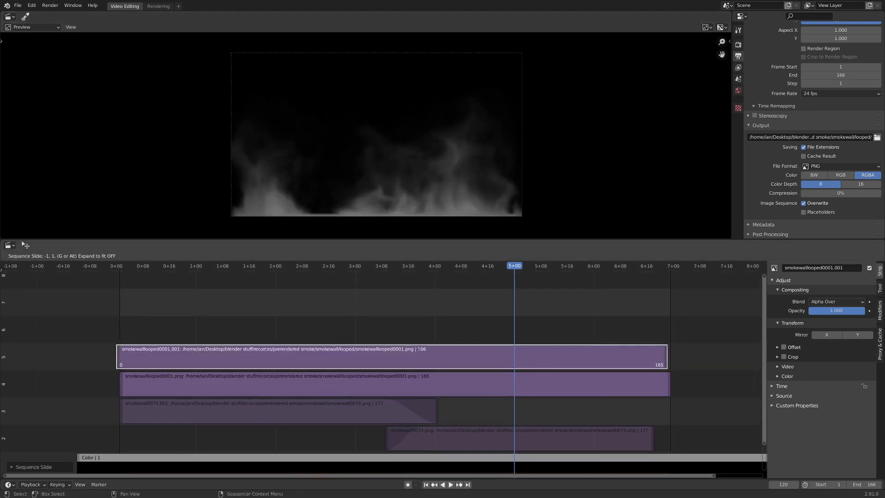
pyautogui.click(420, 332)
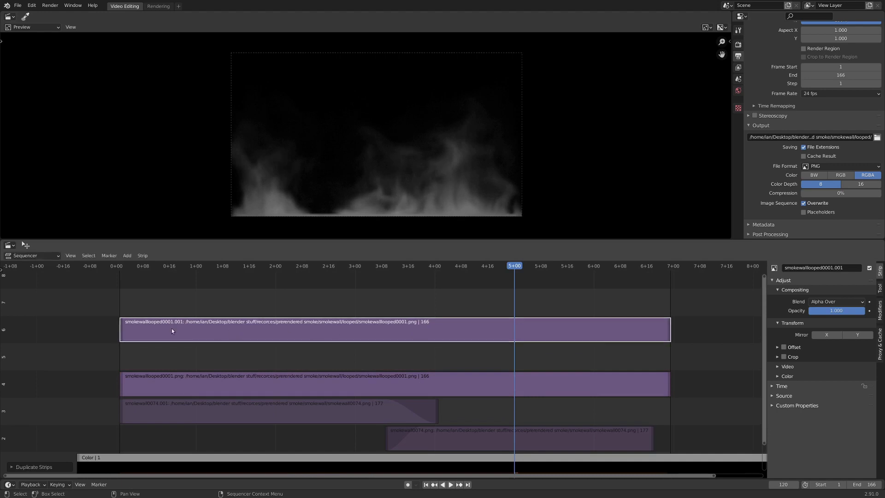
pyautogui.moveTo(350, 334); pyautogui.dragTo(345, 383, button='middle')
pyautogui.hotkey('shift', 'd')
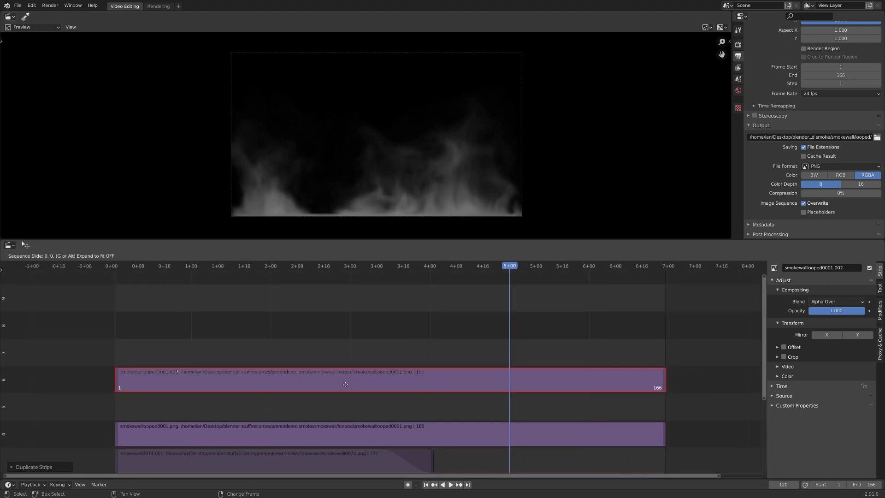
pyautogui.click(343, 336)
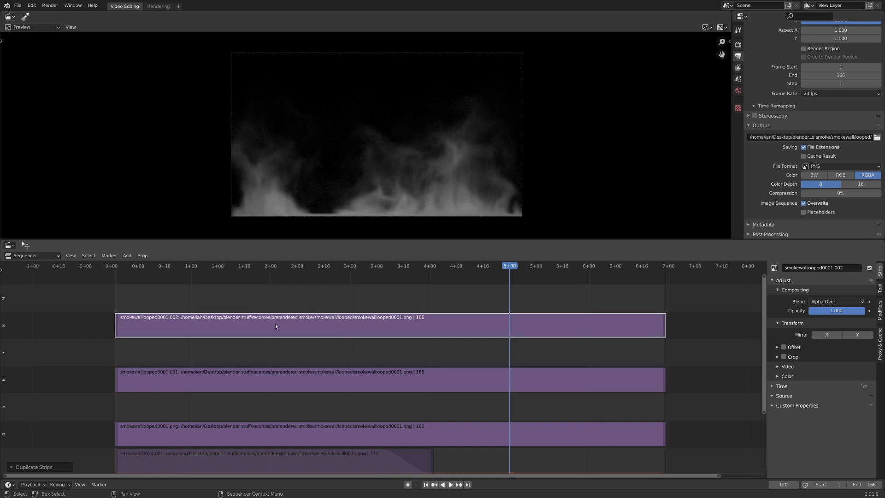
# Step: Mute the original looped smoke strip in channel 4
pyautogui.moveTo(365, 329)
pyautogui.mouseDown(button='middle')
pyautogui.moveTo(369, 359)
pyautogui.moveTo(362, 297)
pyautogui.moveTo(350, 313)
pyautogui.moveTo(357, 324)
pyautogui.mouseUp(button='middle')
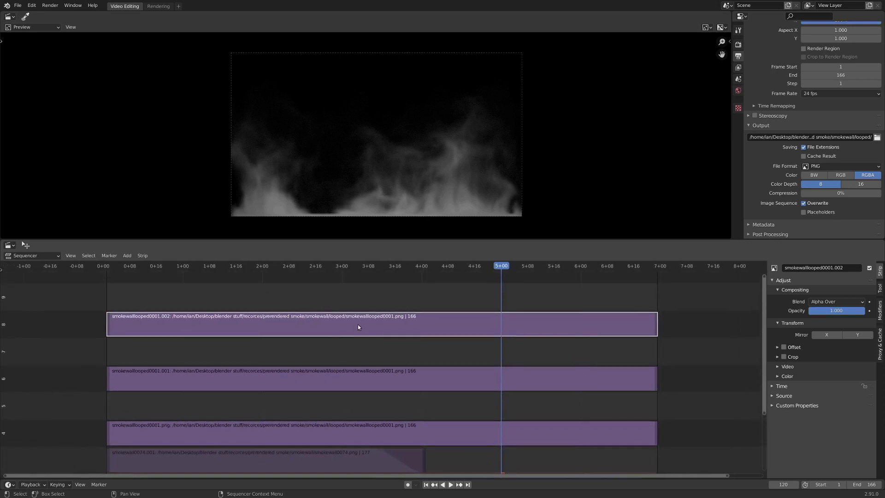
pyautogui.click(325, 378)
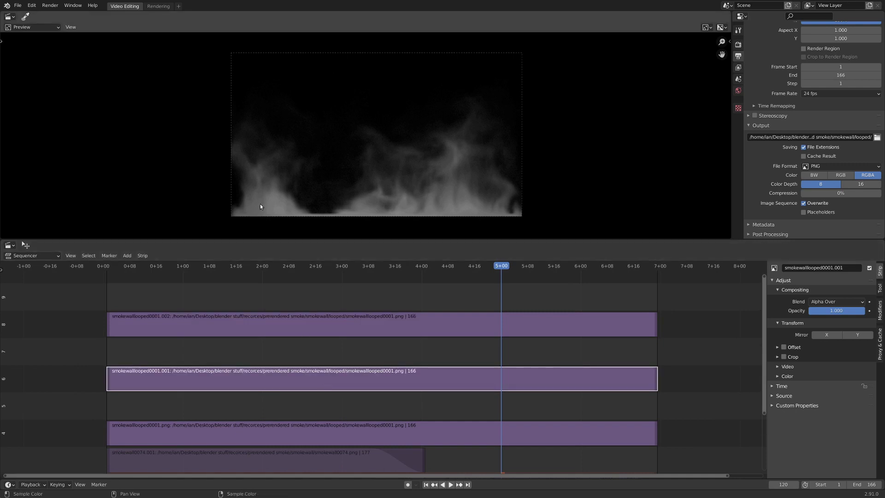
pyautogui.click(378, 320)
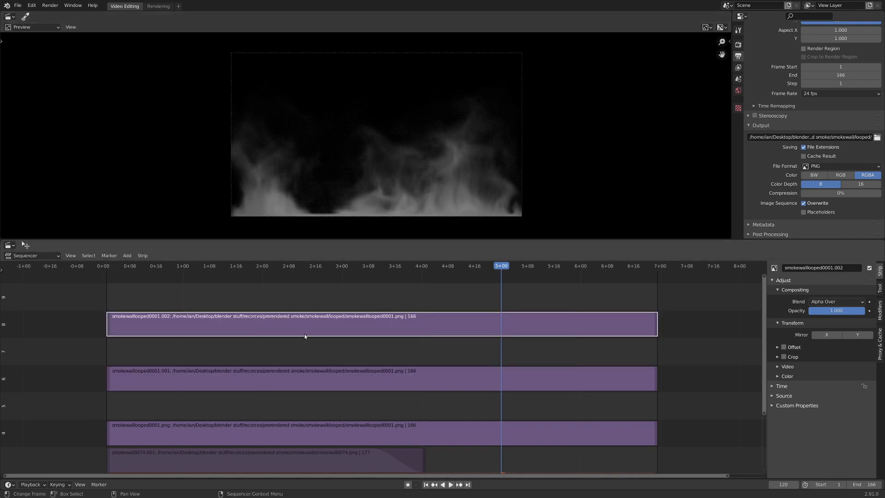
pyautogui.click(324, 431)
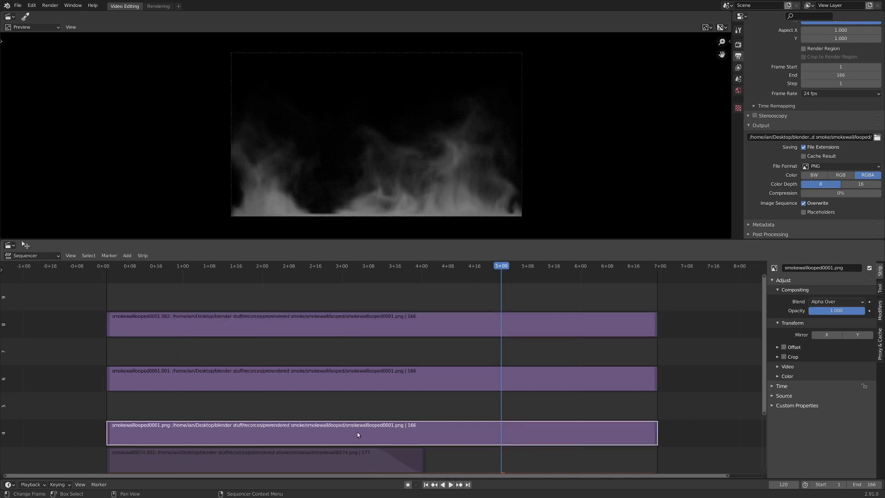
pyautogui.press('h')
# Step: Add a Transform effect strip to the looped smoke copy in channel 6
pyautogui.click(353, 378)
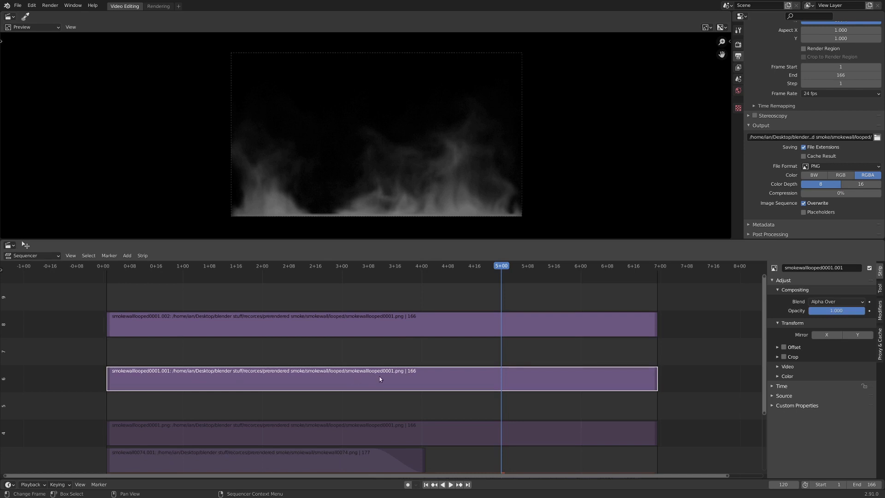
pyautogui.hotkey('shift', 'a')
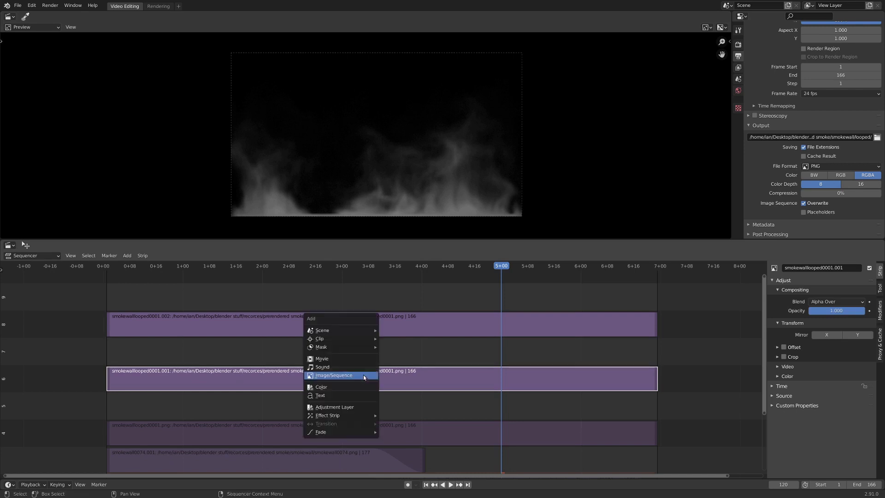
pyautogui.moveTo(341, 416)
pyautogui.click(423, 383)
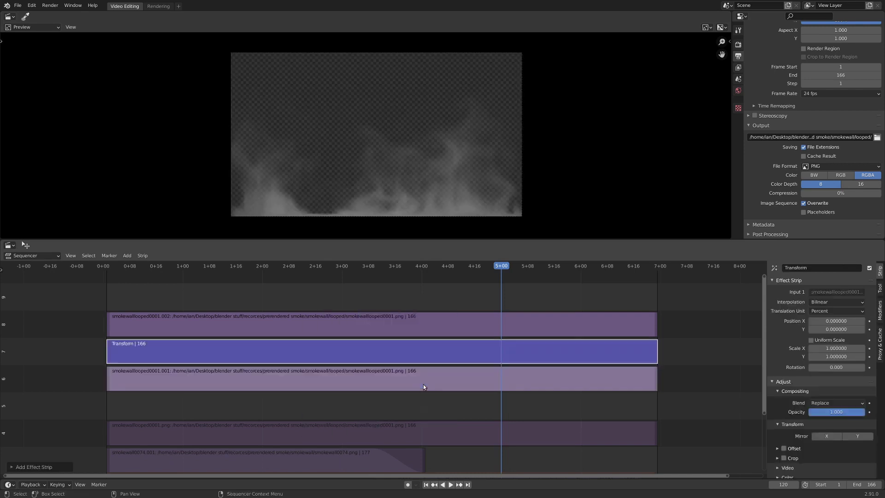
# Step: Set the channel 7 Transform strip's blend mode to Alpha Over and its Position X to 50 percent
pyautogui.scroll(3, 340, 99)
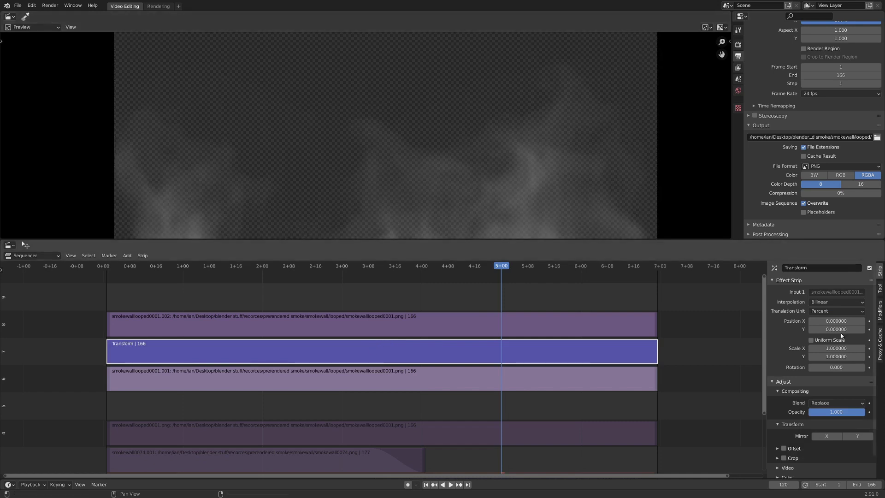
pyautogui.click(828, 404)
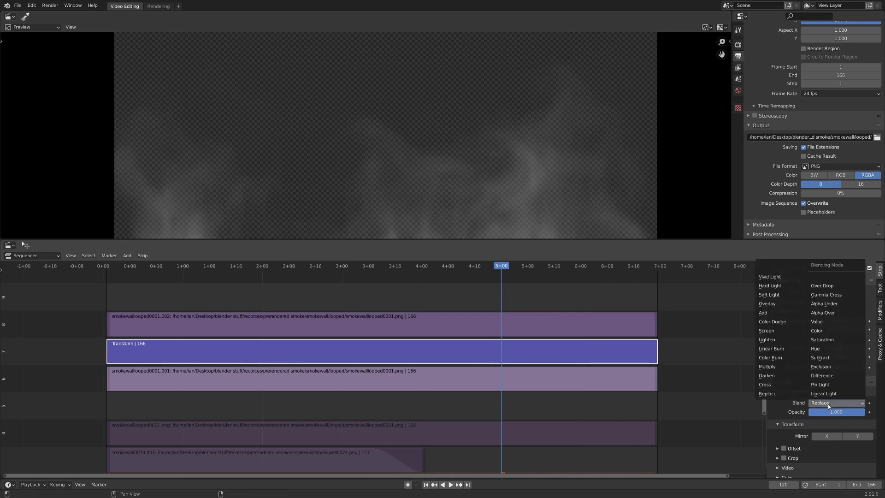
pyautogui.click(829, 313)
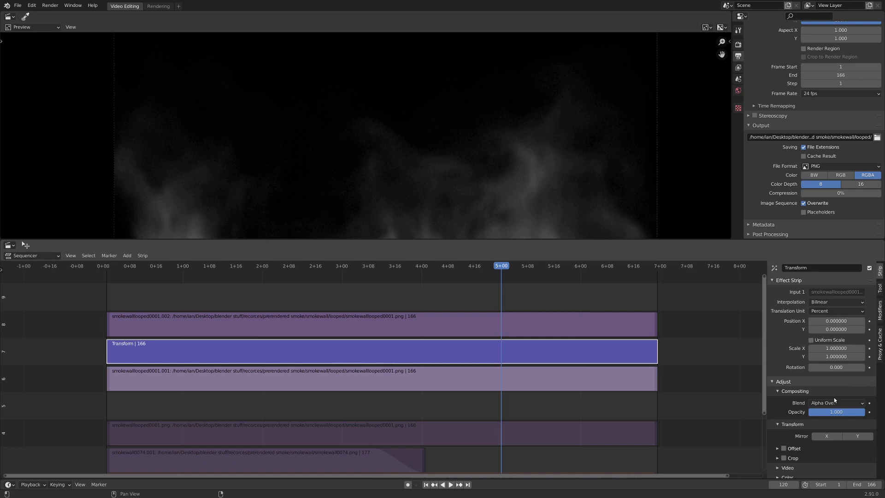
pyautogui.click(828, 321)
pyautogui.write('50')
pyautogui.press('Return')
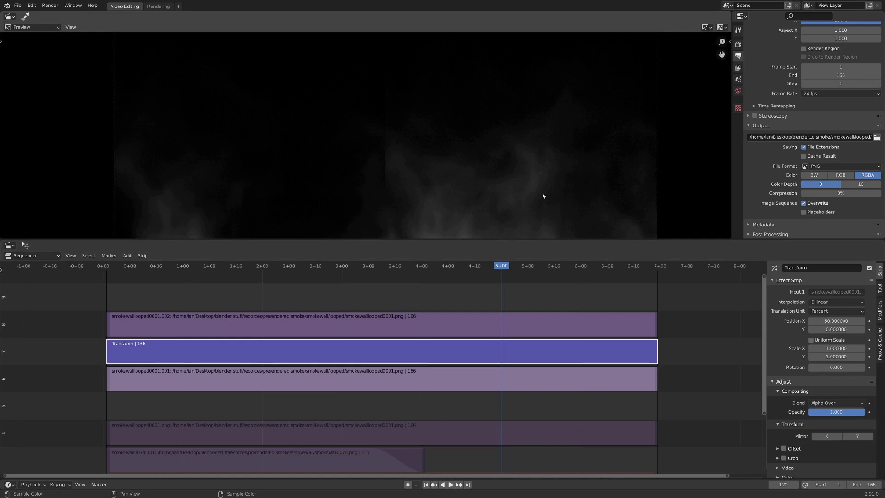
# Step: Temporarily mute the channel 8 smoke strip to inspect the shifted smoke on its own, and unmute it again
pyautogui.click(362, 324)
pyautogui.press('h')
pyautogui.scroll(-2, 377, 172)
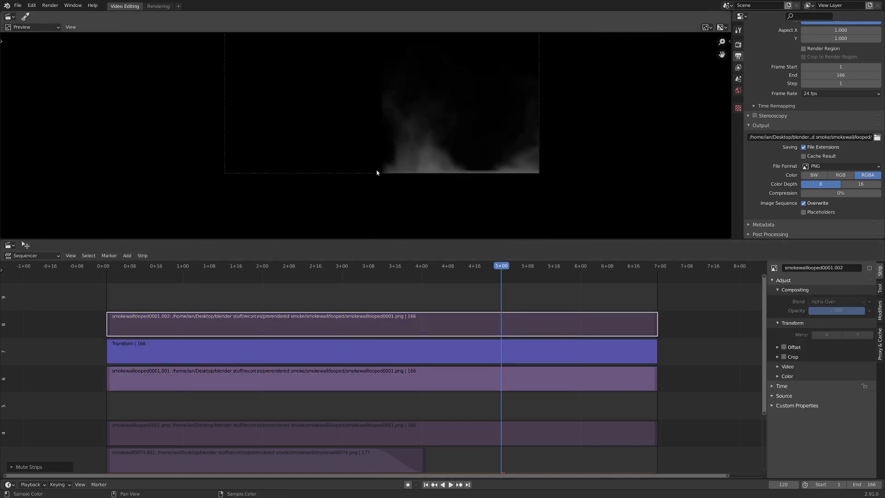
pyautogui.moveTo(361, 330); pyautogui.dragTo(359, 342, button='middle')
pyautogui.hotkey('alt', 'h')
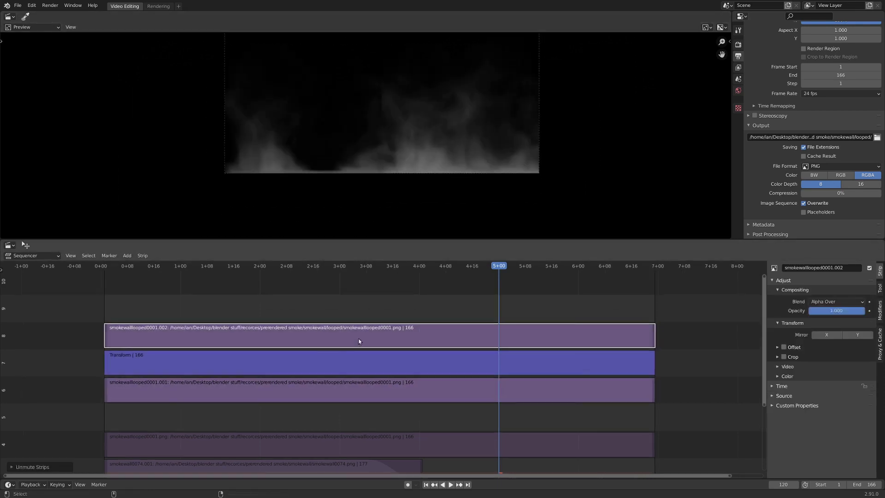
# Step: Add a Transform effect strip to the looped smoke copy in channel 8
pyautogui.hotkey('shift', 'a')
pyautogui.moveTo(428, 305)
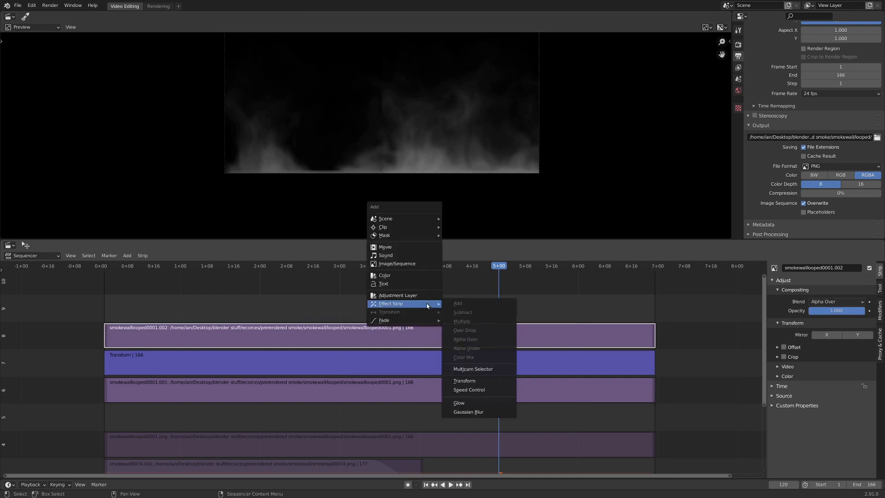
pyautogui.click(471, 383)
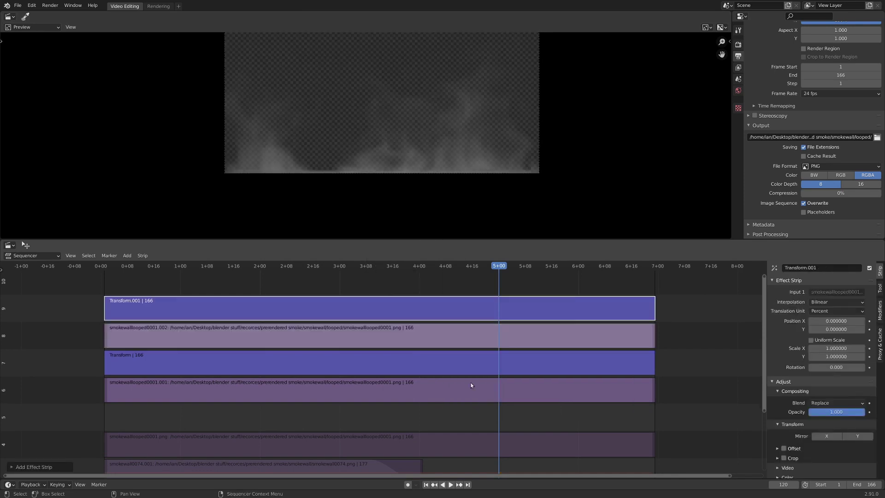
pyautogui.click(372, 303)
# Step: Set the channel 9 Transform strip's blend mode to Alpha Over and its Position X to -50 percent
pyautogui.click(835, 402)
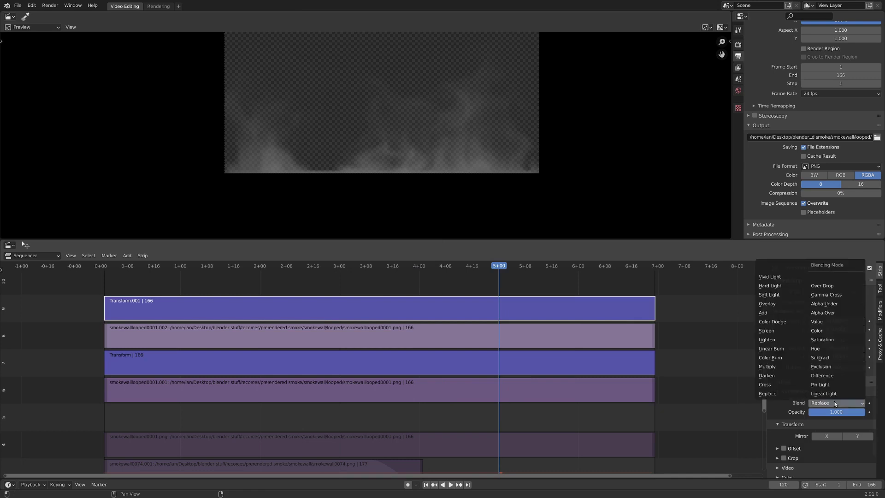
pyautogui.click(833, 313)
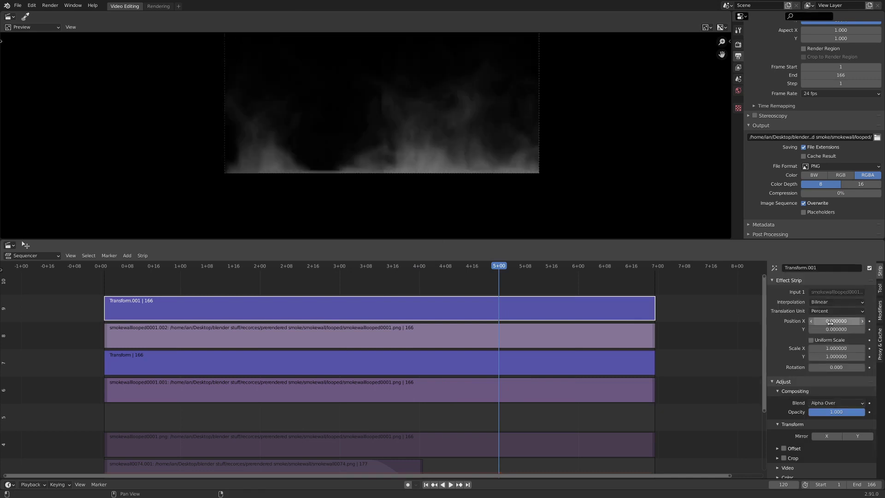
pyautogui.click(830, 329)
pyautogui.click(830, 329)
pyautogui.press('Return')
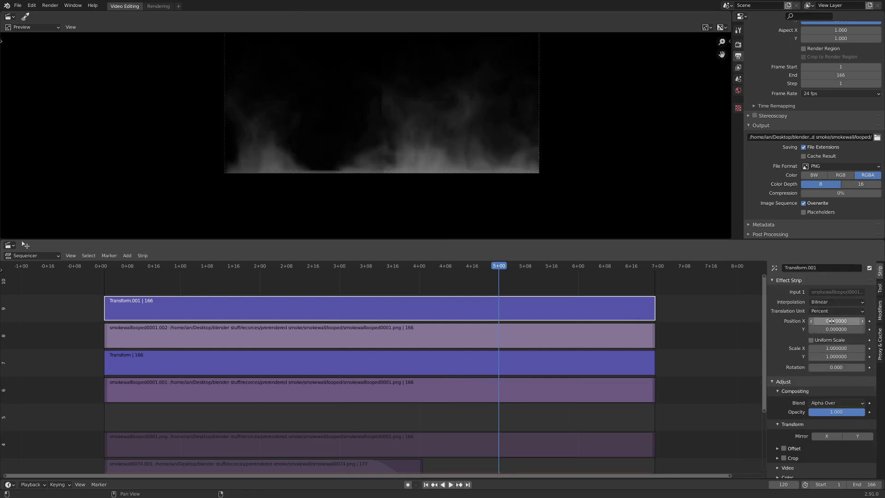
pyautogui.click(832, 321)
pyautogui.write('-50')
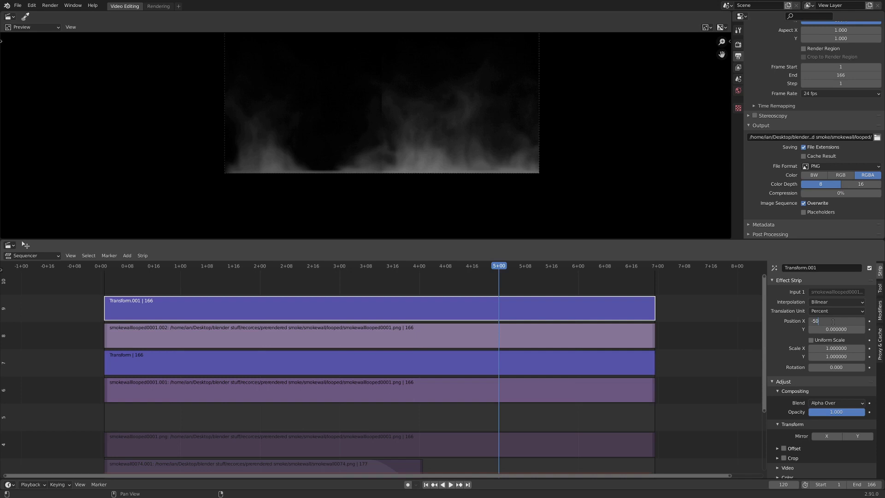
pyautogui.press('Return')
# Step: Examine the vertical seam in the middle of the preview where the two shifted smoke halves meet
pyautogui.scroll(3, 386, 128)
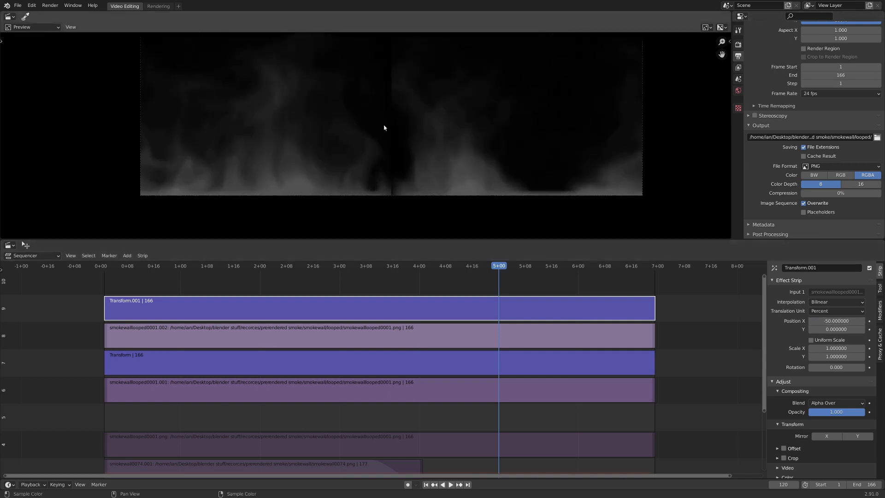
pyautogui.hotkey('ctrl', 'space')
pyautogui.scroll(2, 549, 257)
pyautogui.moveTo(550, 257); pyautogui.dragTo(435, 346, button='middle')
pyautogui.hotkey('ctrl', 'space')
pyautogui.press('Home')
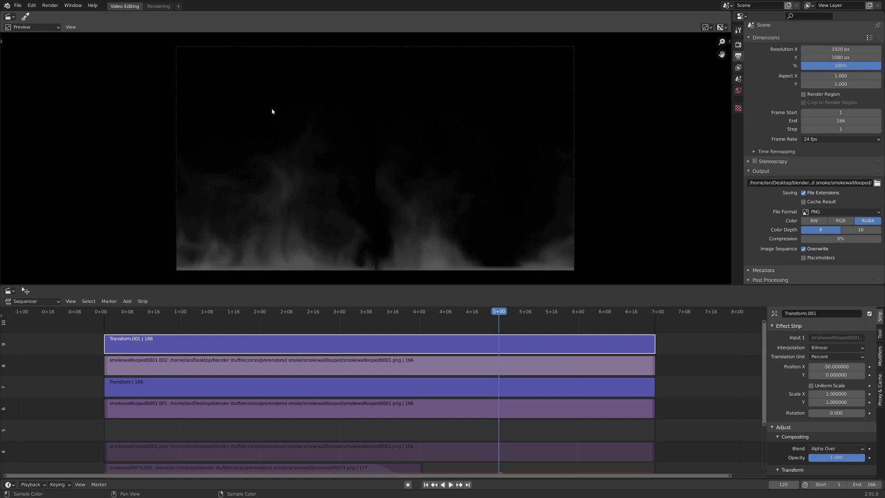
# Step: Add the VFX Masking workspace and expand the mask editor over the compositor area
pyautogui.click(179, 9)
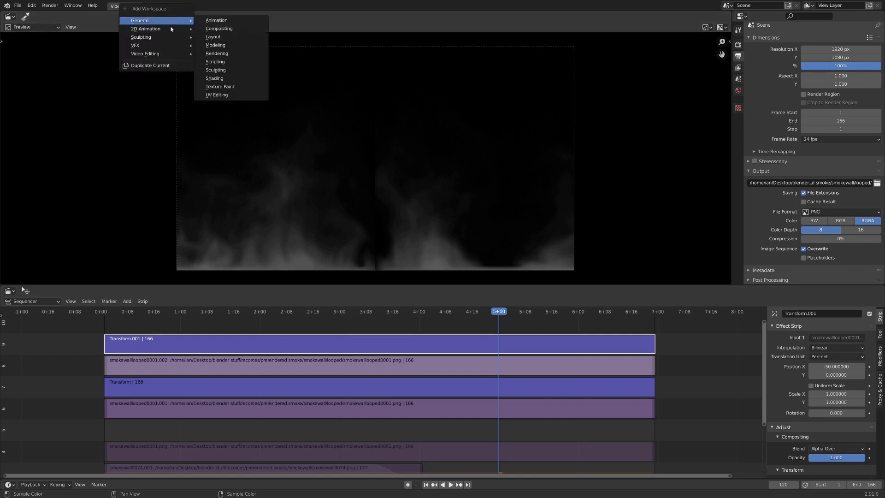
pyautogui.moveTo(165, 45)
pyautogui.click(228, 53)
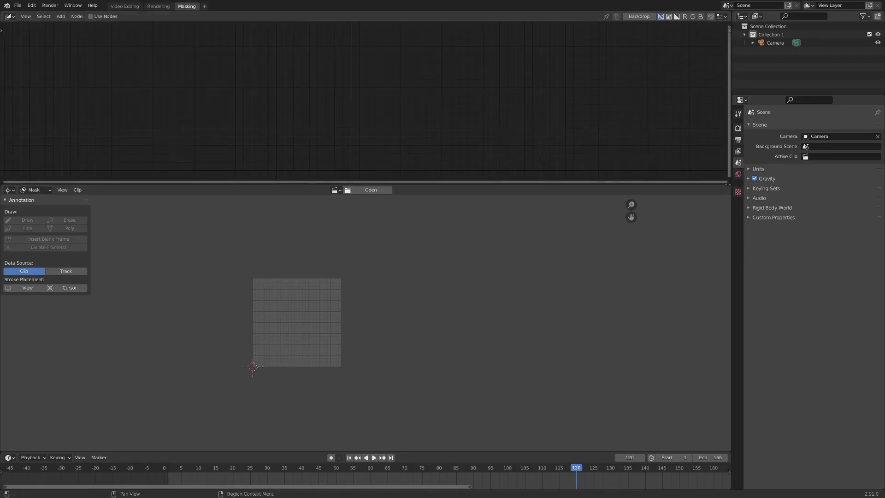
pyautogui.moveTo(730, 186); pyautogui.dragTo(532, 109)
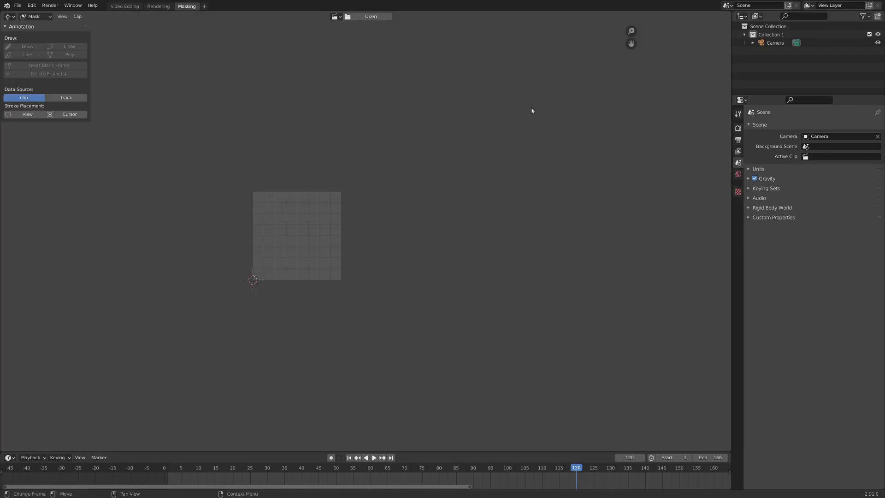
# Step: Load the rendered looped smoke PNG sequence from the looped folder as the mask editor's clip
pyautogui.click(362, 16)
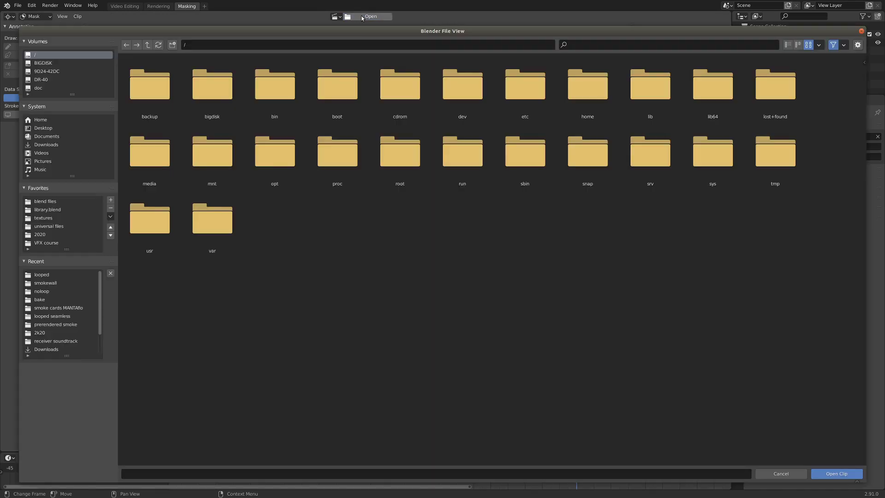
pyautogui.click(65, 279)
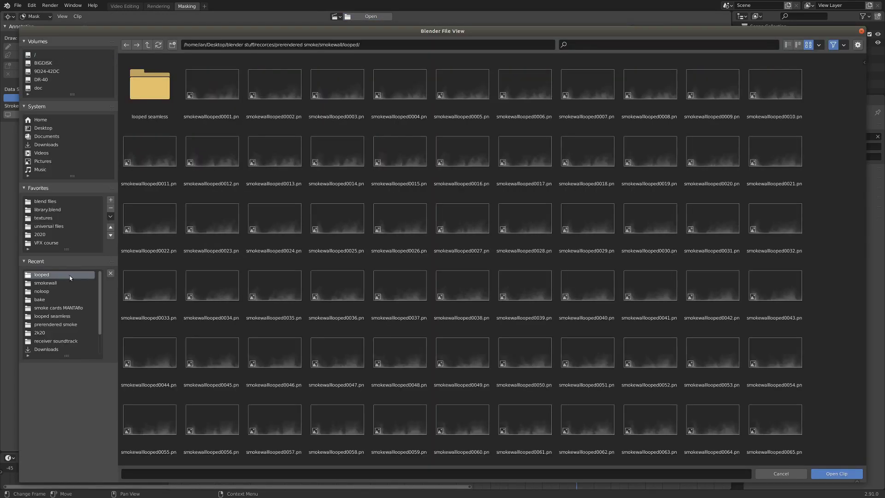
pyautogui.doubleClick(251, 253)
# Step: Create a new mask for the looped smoke clip
pyautogui.scroll(2, 340, 320)
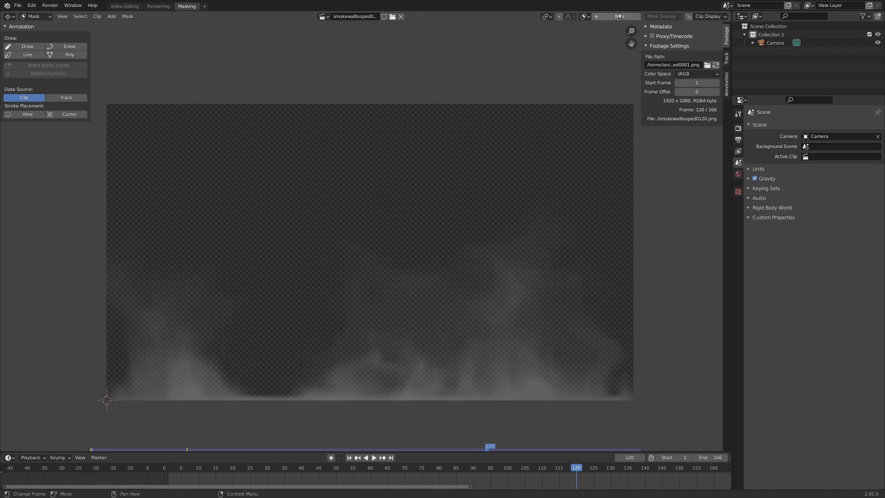
pyautogui.moveTo(357, 292)
pyautogui.mouseDown(button='middle')
pyautogui.moveTo(387, 253)
pyautogui.moveTo(352, 288)
pyautogui.mouseUp(button='middle')
pyautogui.scroll(-1, 377, 241)
pyautogui.moveTo(378, 241); pyautogui.dragTo(362, 254, button='middle')
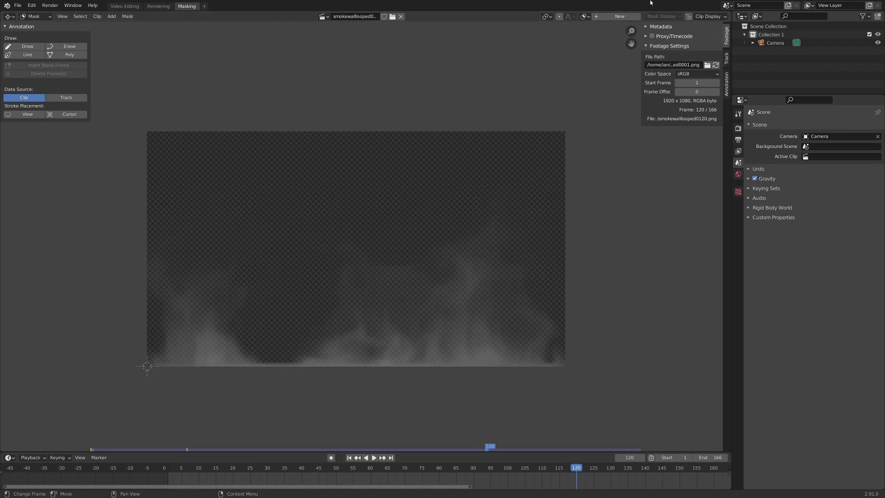
pyautogui.click(618, 17)
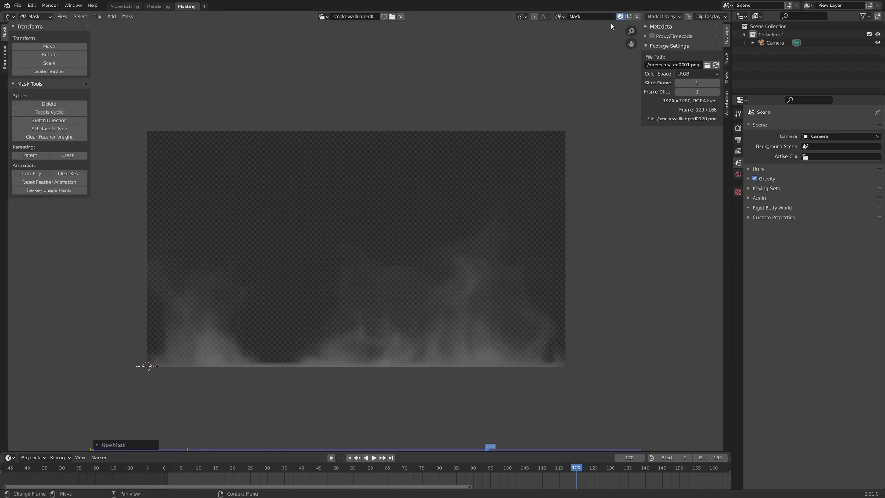
# Step: Draw a closed, tall, narrow rectangular mask down the middle of the smoke frame, extending past its upper and lower edges
pyautogui.moveTo(355, 119); pyautogui.dragTo(351, 120, button='middle')
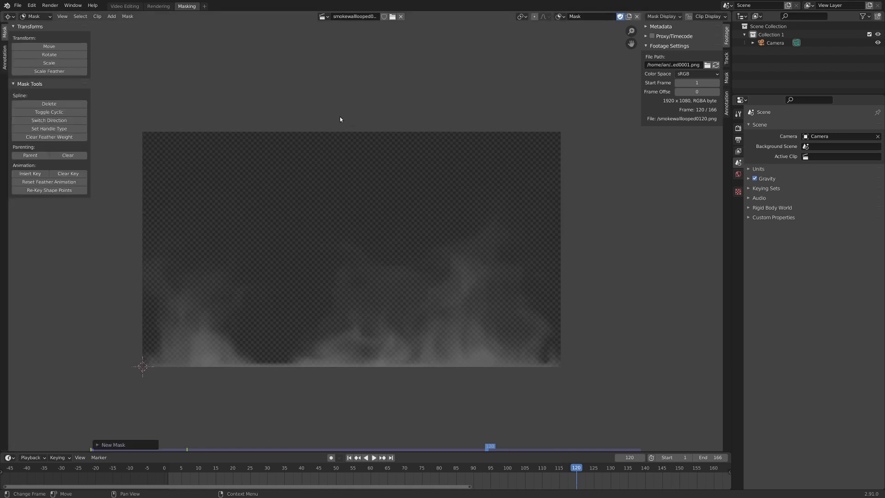
pyautogui.keyDown('ctrl'); pyautogui.click(333, 113); pyautogui.keyUp('ctrl')
pyautogui.keyDown('ctrl'); pyautogui.click(333, 383); pyautogui.keyUp('ctrl')
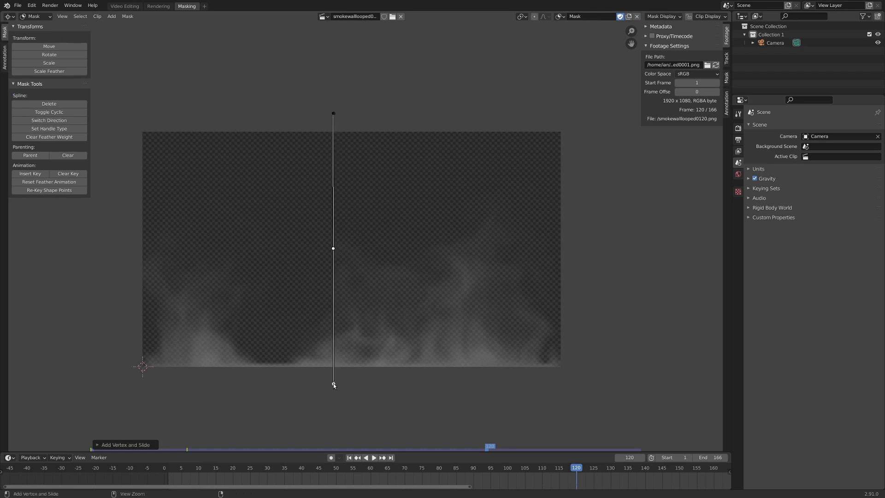
pyautogui.keyDown('ctrl'); pyautogui.click(374, 380); pyautogui.keyUp('ctrl')
pyautogui.keyDown('ctrl'); pyautogui.click(382, 110); pyautogui.keyUp('ctrl')
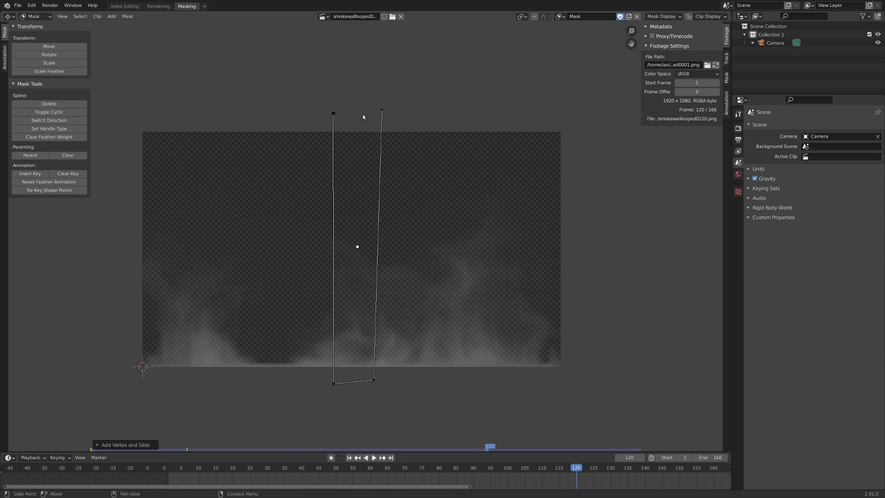
pyautogui.hotkey('alt', 'c')
pyautogui.moveTo(382, 110); pyautogui.dragTo(374, 113)
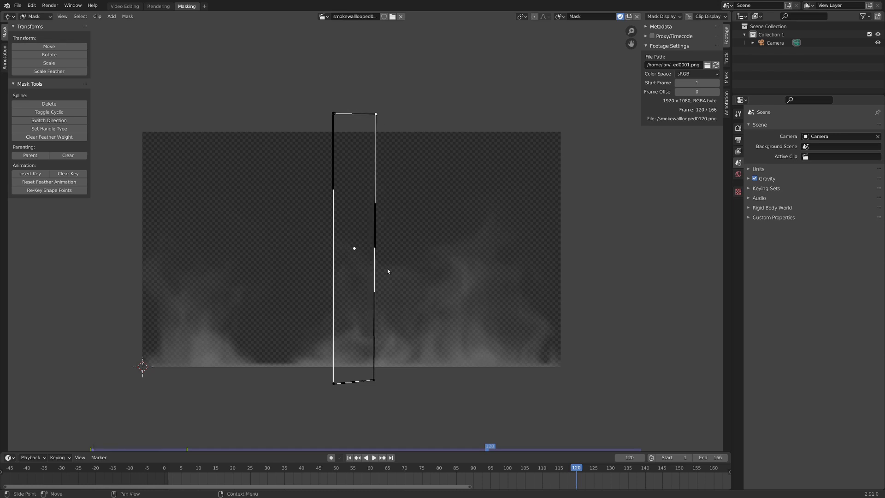
# Step: Centre the narrow mask on the smoke frame and give it a wide feather on all sides
pyautogui.moveTo(352, 247); pyautogui.dragTo(355, 237, button='middle')
pyautogui.press('a')
pyautogui.press('g')
pyautogui.click(353, 243)
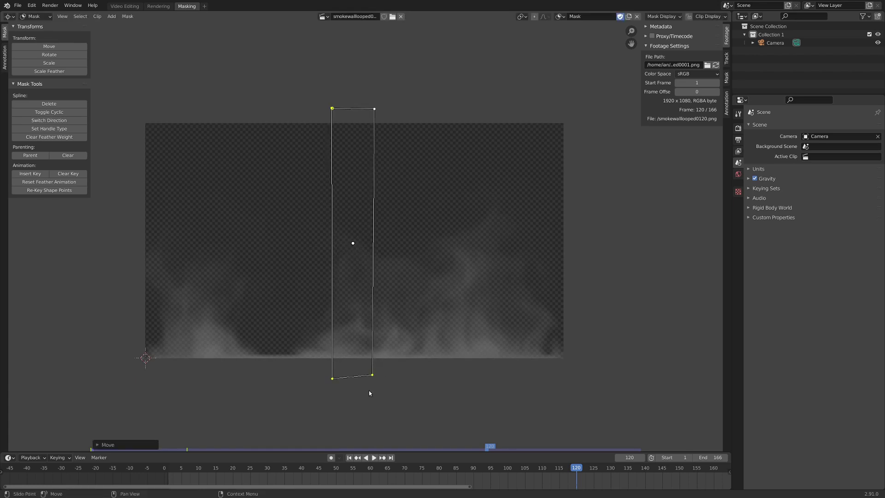
pyautogui.click(372, 111)
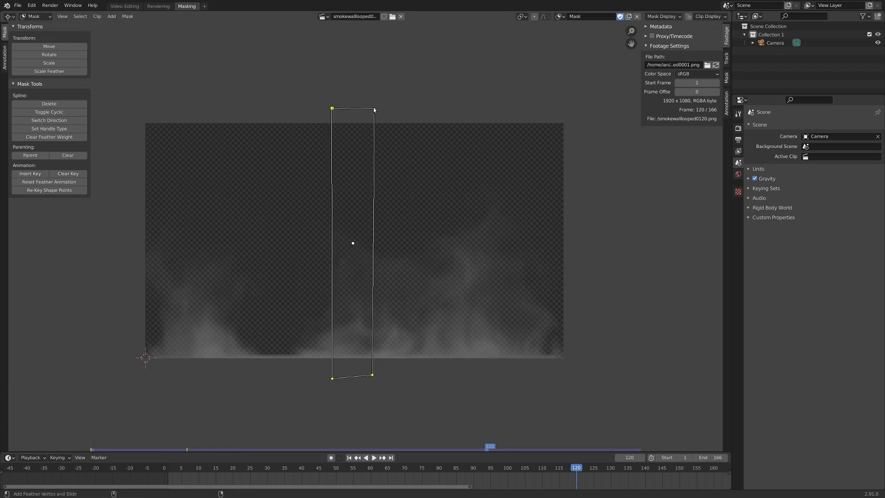
pyautogui.keyDown('ctrl'); pyautogui.keyDown('shift'); pyautogui.moveTo(374, 109); pyautogui.dragTo(391, 98); pyautogui.keyUp('shift'); pyautogui.keyUp('ctrl')
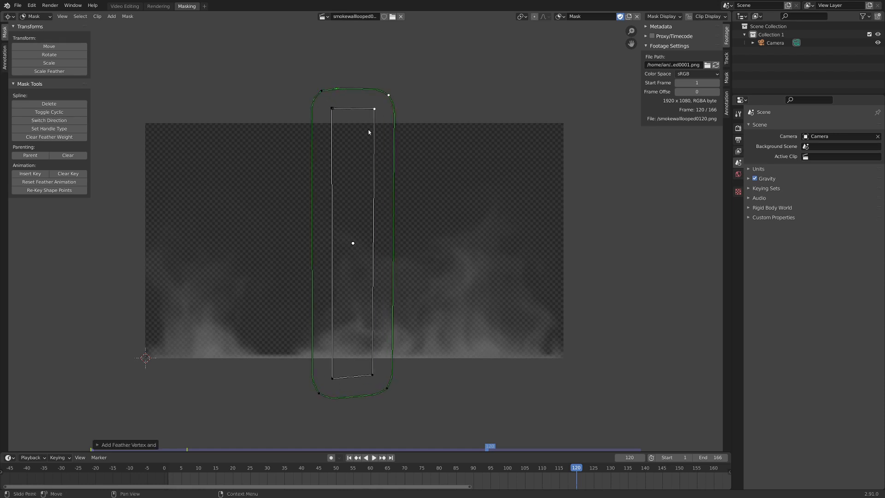
pyautogui.hotkey('ctrl', 'z')
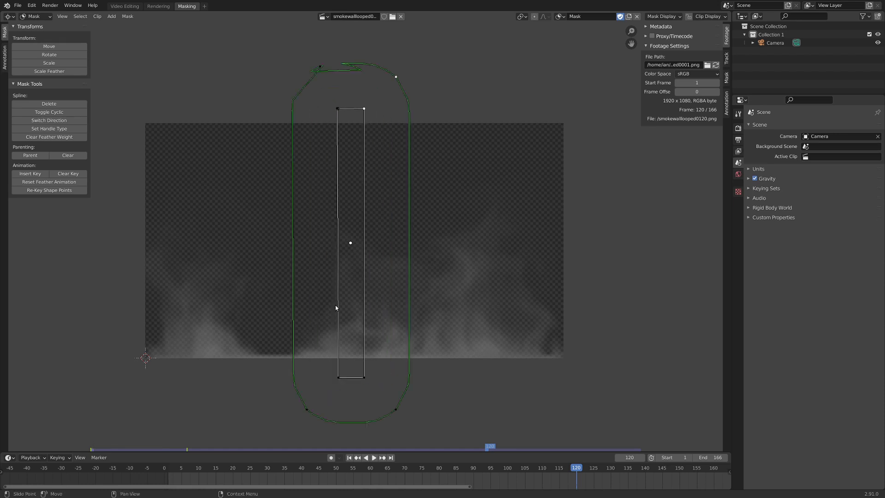
# Step: In the Video Editing workspace, add a Mask modifier to the Transform strip on channel 7, using the mask datablock Mask
pyautogui.click(125, 6)
pyautogui.moveTo(262, 395)
pyautogui.mouseDown(button='middle')
pyautogui.moveTo(266, 382)
pyautogui.moveTo(266, 392)
pyautogui.mouseUp(button='middle')
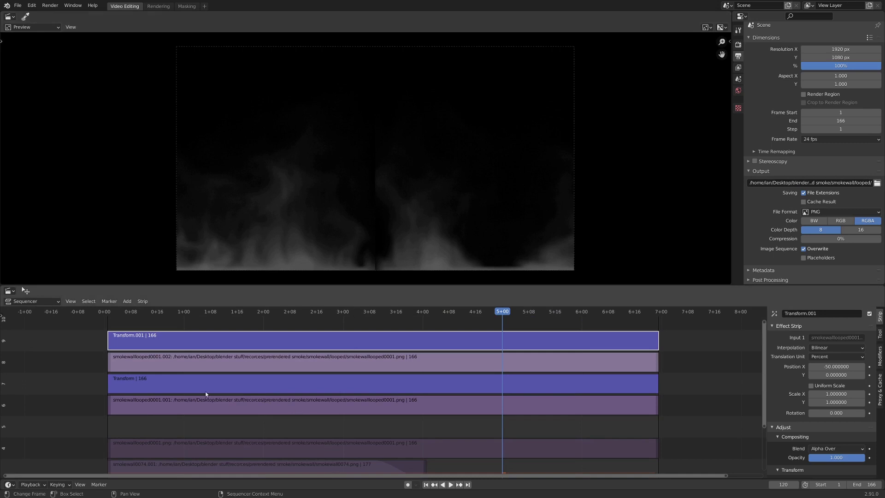
pyautogui.click(221, 383)
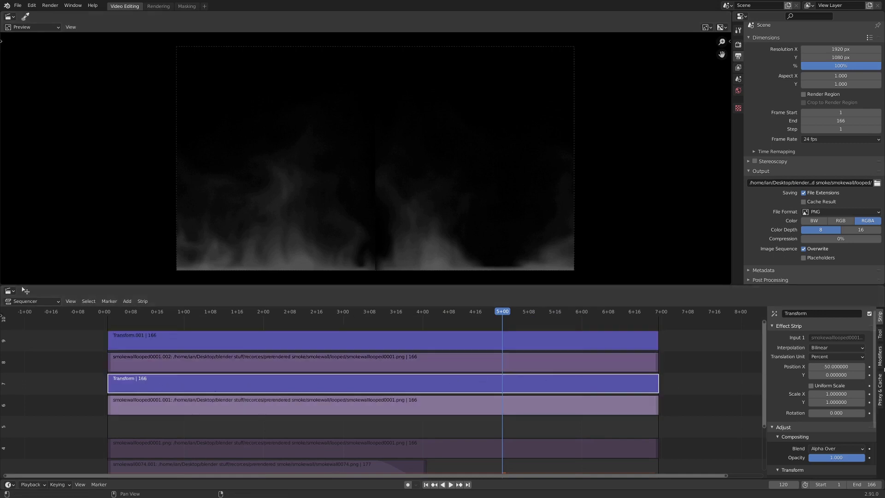
pyautogui.click(880, 357)
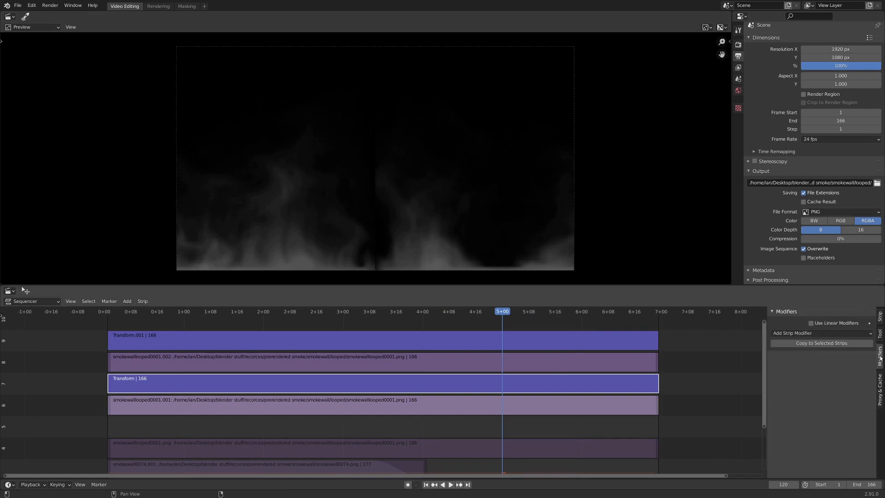
pyautogui.click(779, 334)
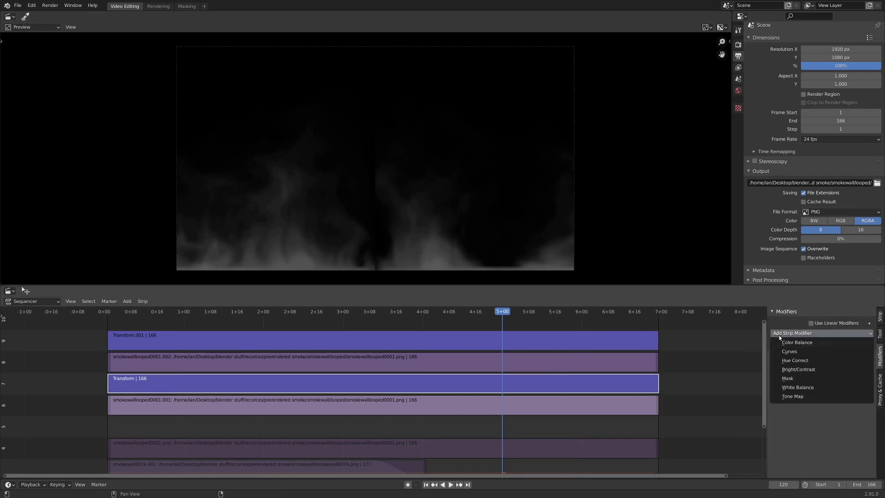
pyautogui.click(792, 378)
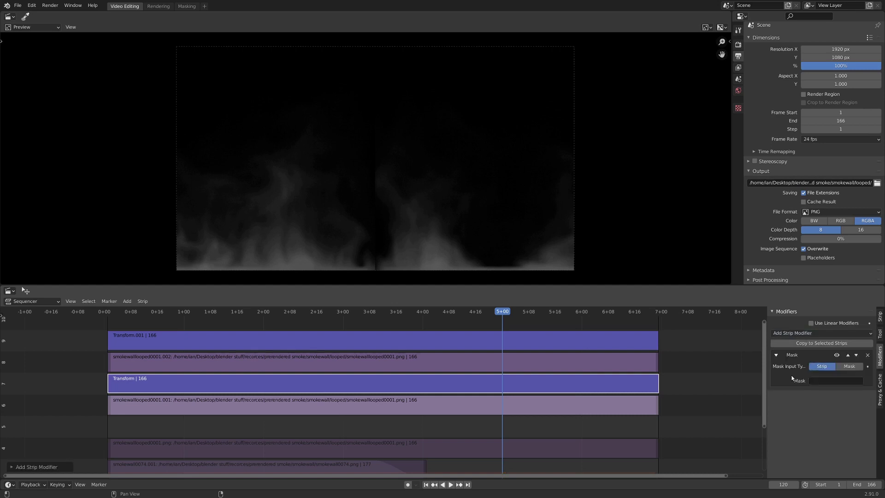
pyautogui.click(848, 365)
pyautogui.click(835, 378)
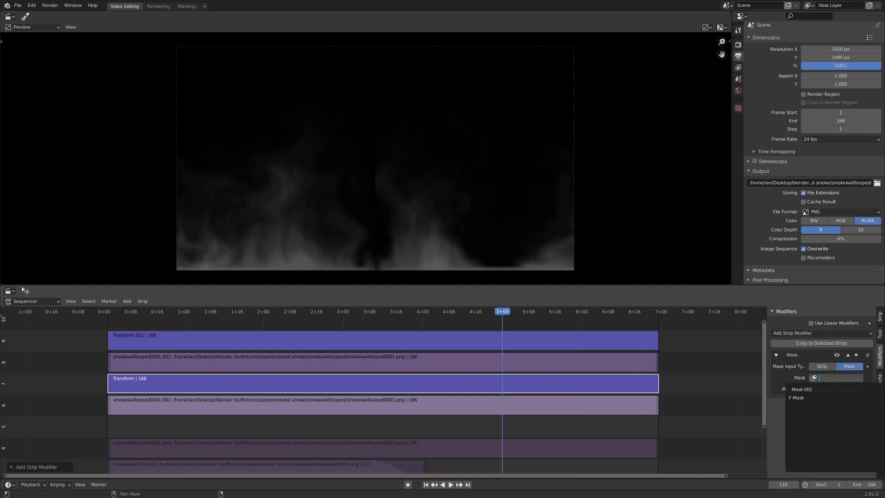
pyautogui.click(813, 398)
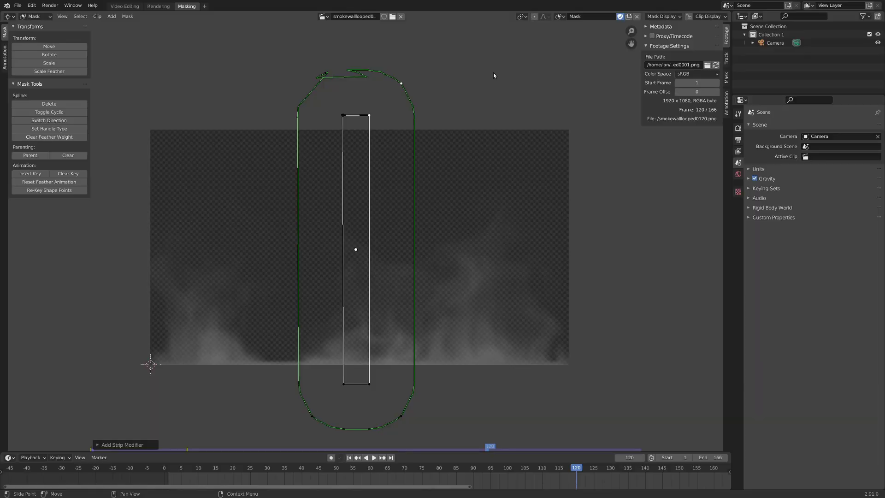
# Step: Invert the mask layer of the centre mask in the Masking workspace
pyautogui.click(187, 6)
pyautogui.click(726, 77)
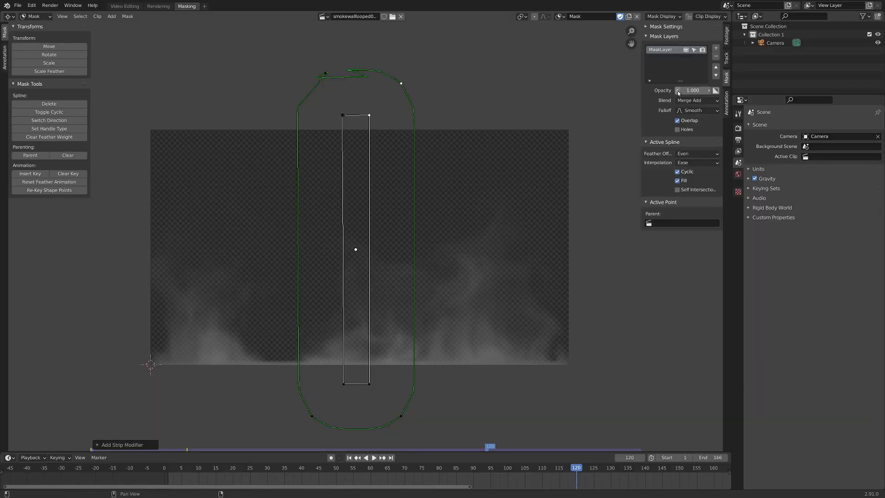
pyautogui.click(716, 91)
# Step: Reassign the inverted Mask in the Mask modifier of the channel 7 Transform strip in the Video Editing workspace
pyautogui.click(122, 8)
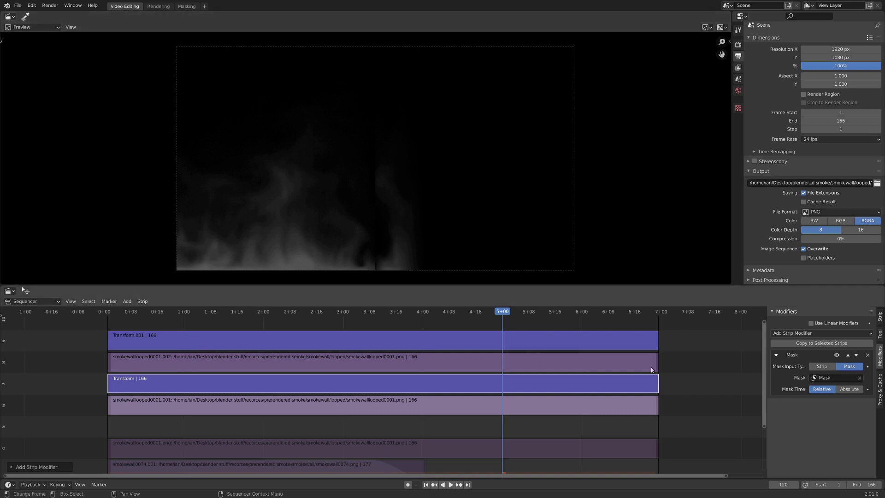
pyautogui.click(850, 390)
pyautogui.click(823, 378)
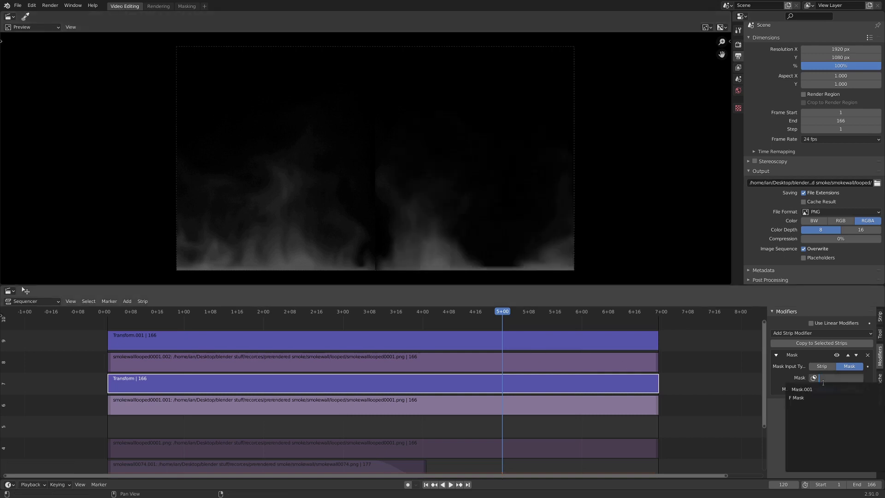
pyautogui.click(812, 397)
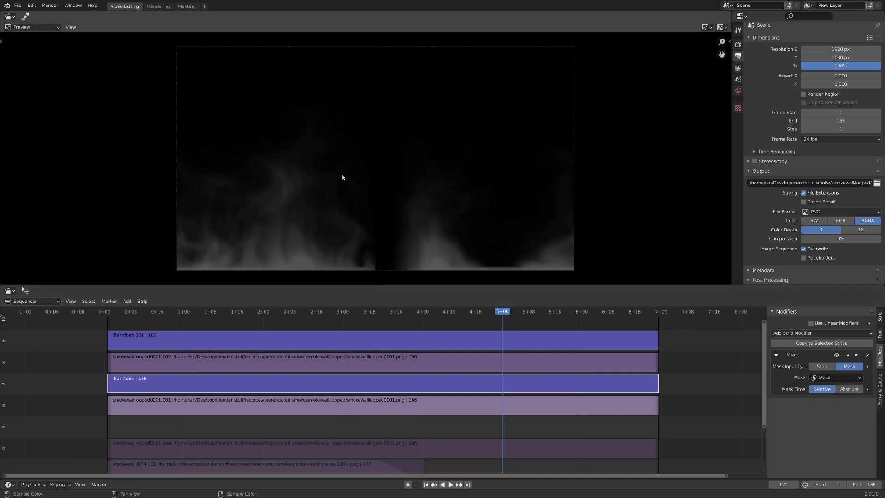
# Step: Add a Mask modifier to the Transform.001 strip with input type Mask and the datablock Mask
pyautogui.click(335, 348)
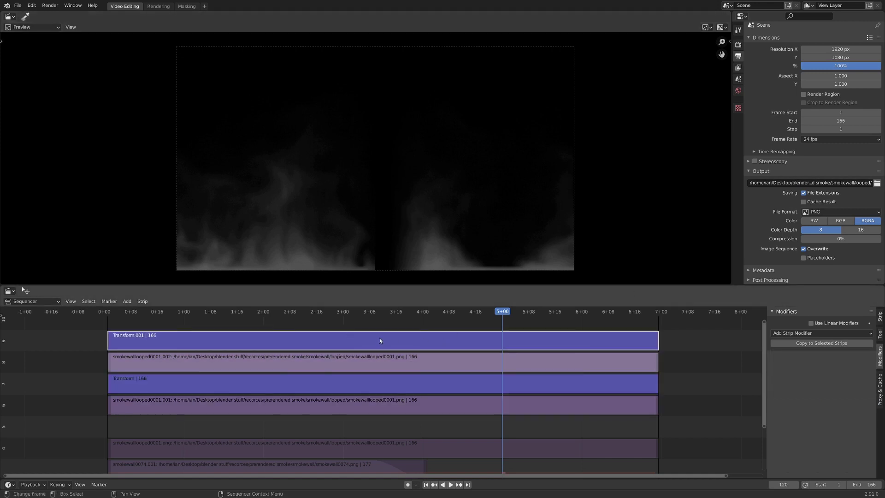
pyautogui.click(824, 333)
pyautogui.click(805, 378)
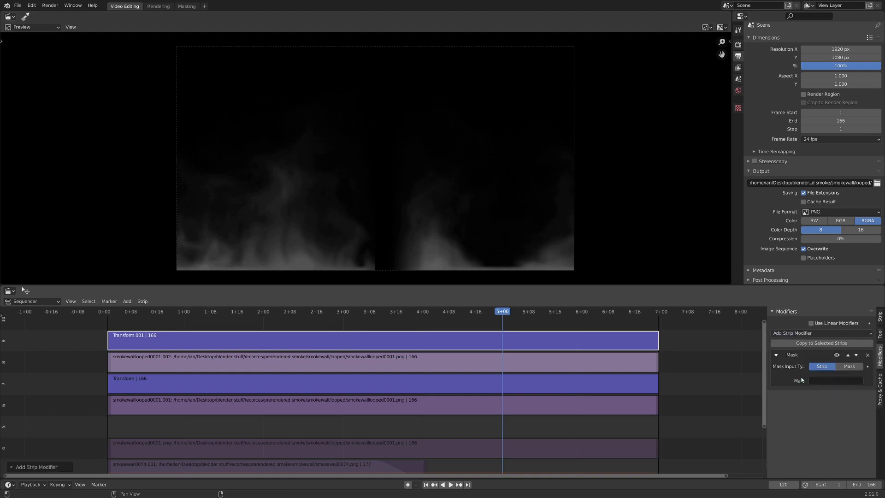
pyautogui.click(849, 367)
pyautogui.click(836, 378)
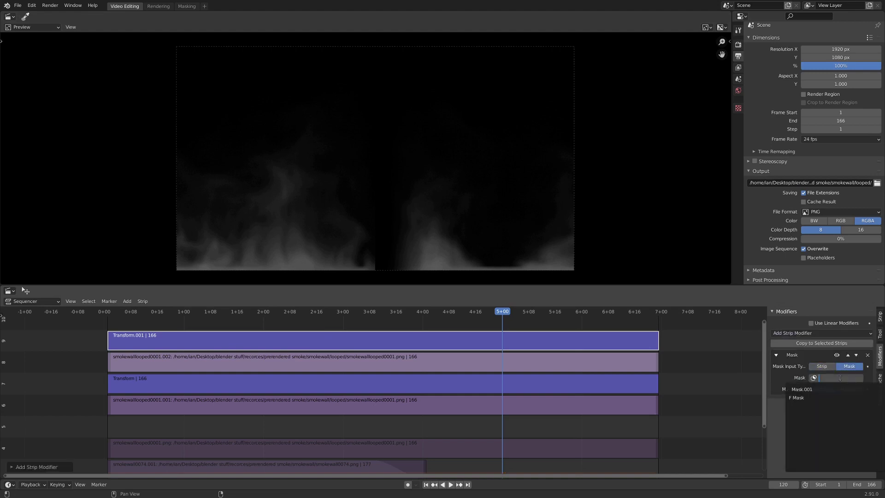
pyautogui.click(827, 391)
pyautogui.moveTo(324, 163); pyautogui.dragTo(344, 167, button='middle')
pyautogui.scroll(-3, 354, 196)
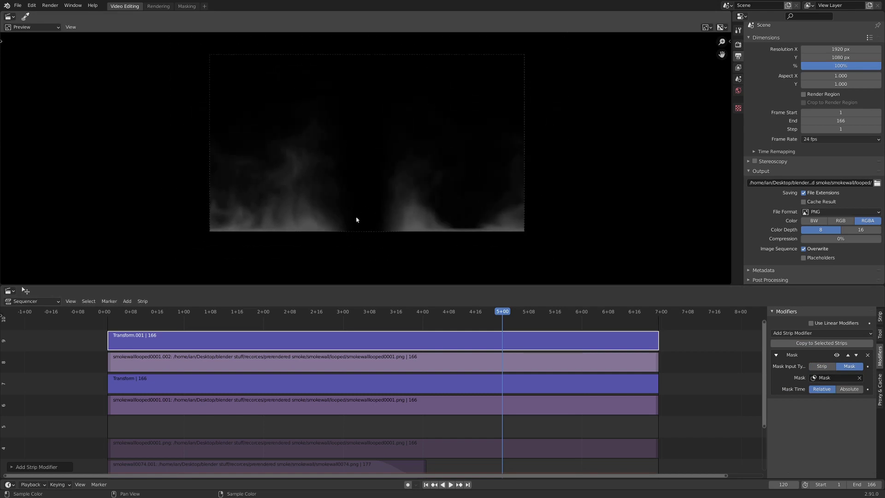
# Step: Unmute the original looped smoke strip on channel 4
pyautogui.moveTo(343, 427); pyautogui.dragTo(349, 360, button='middle')
pyautogui.click(349, 389)
pyautogui.moveTo(349, 393); pyautogui.dragTo(346, 412, button='middle')
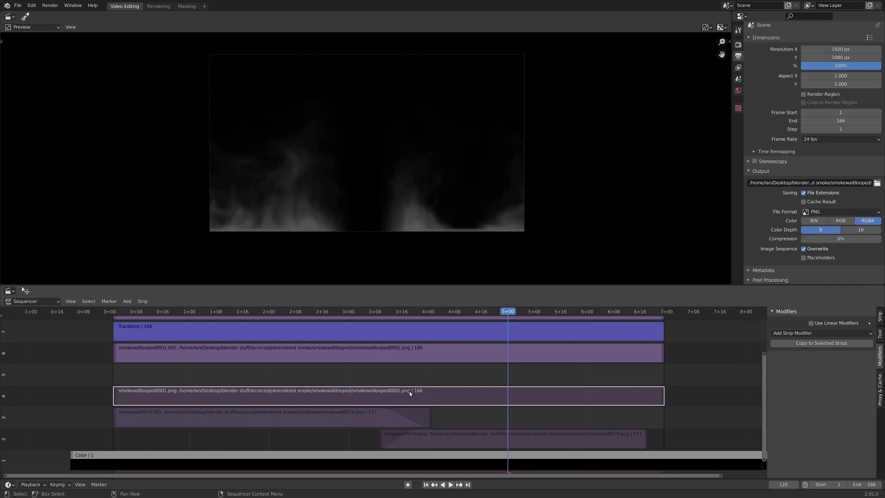
pyautogui.hotkey('alt', 'h')
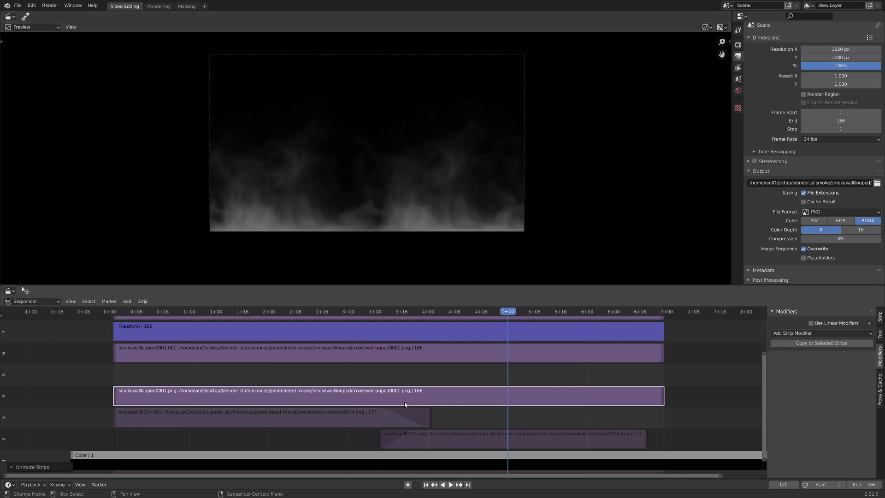
pyautogui.moveTo(405, 404); pyautogui.dragTo(405, 402)
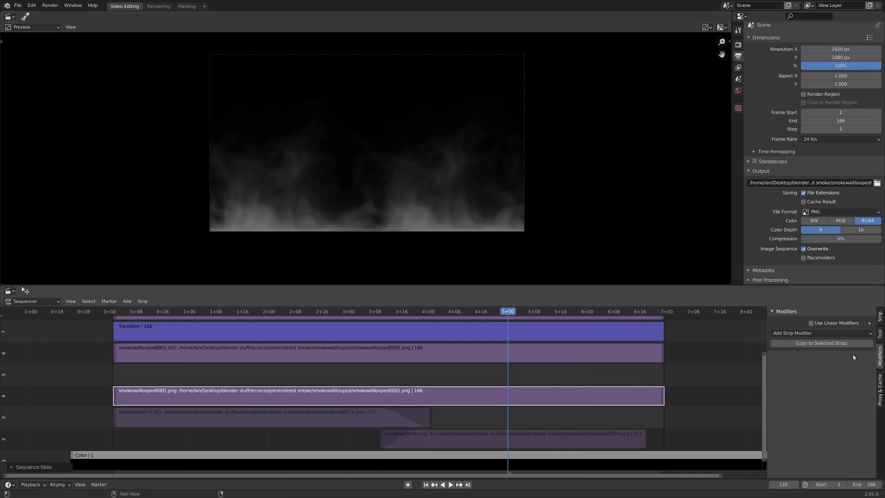
# Step: Add a Mask modifier to the original looped smoke strip and set its input type to Mask
pyautogui.click(820, 333)
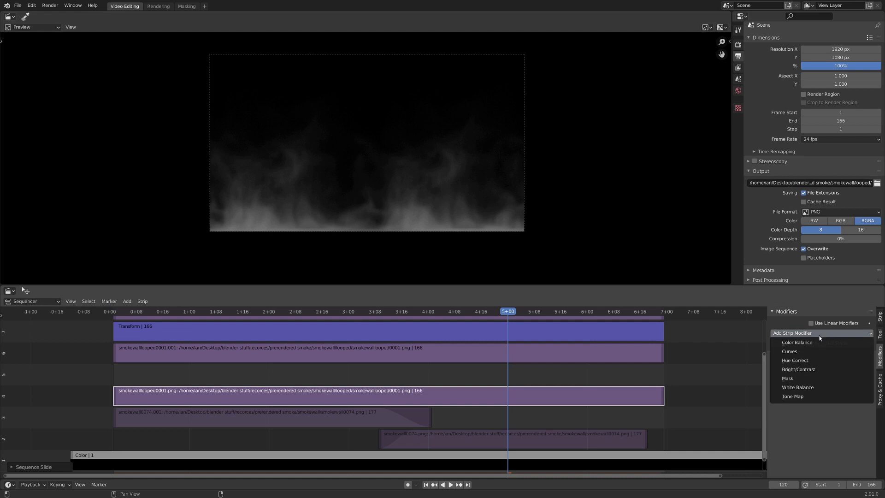
pyautogui.click(806, 377)
pyautogui.click(848, 366)
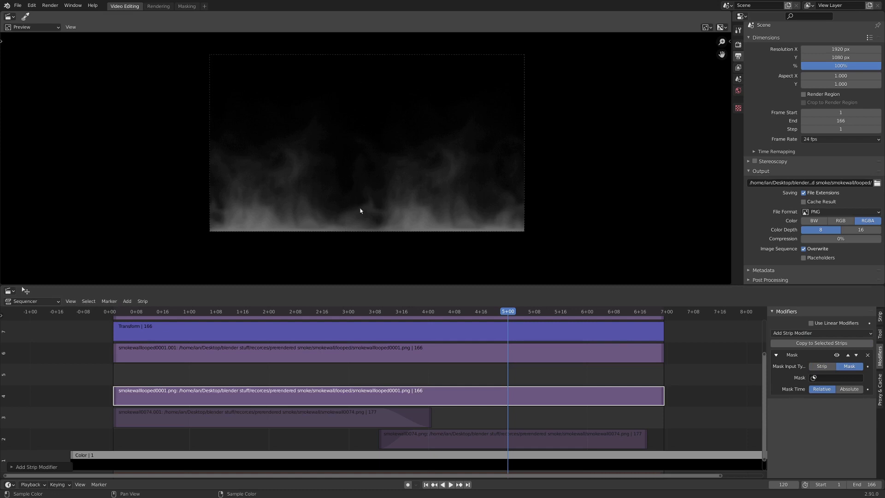
# Step: Make a separate single-user copy of the centre mask with layer inversion turned off, and return to the Video Editing workspace
pyautogui.click(187, 6)
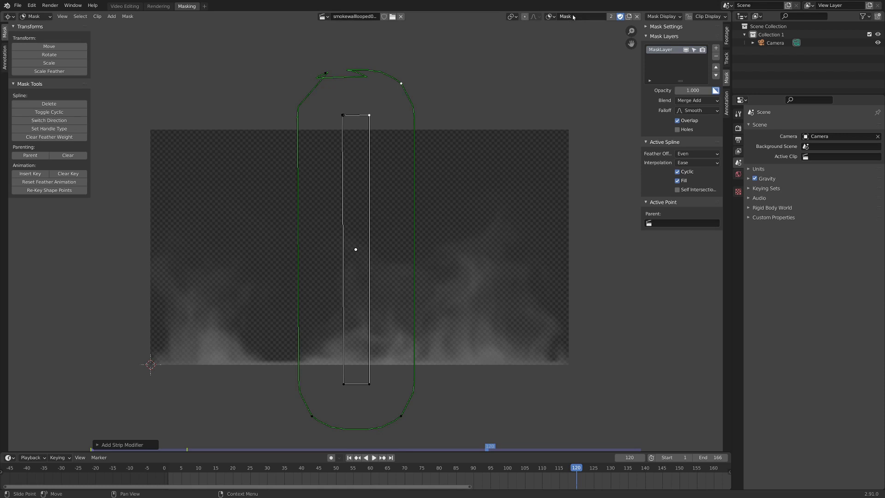
pyautogui.click(611, 17)
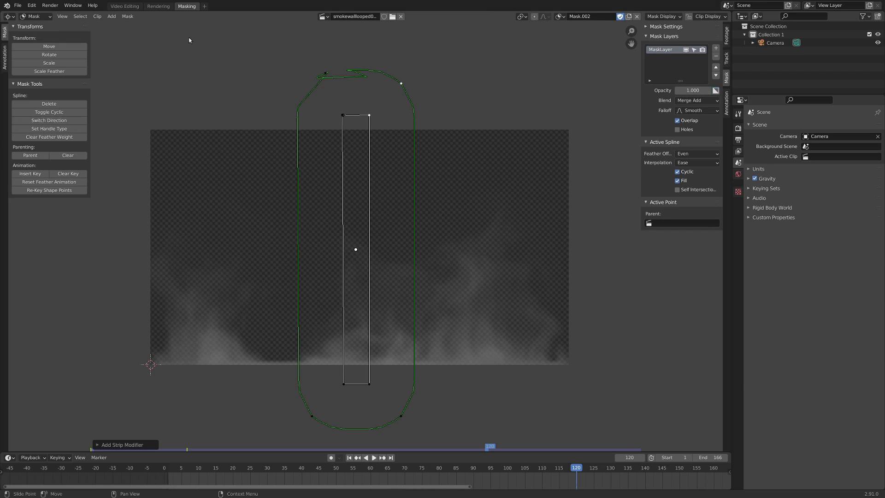
pyautogui.click(124, 6)
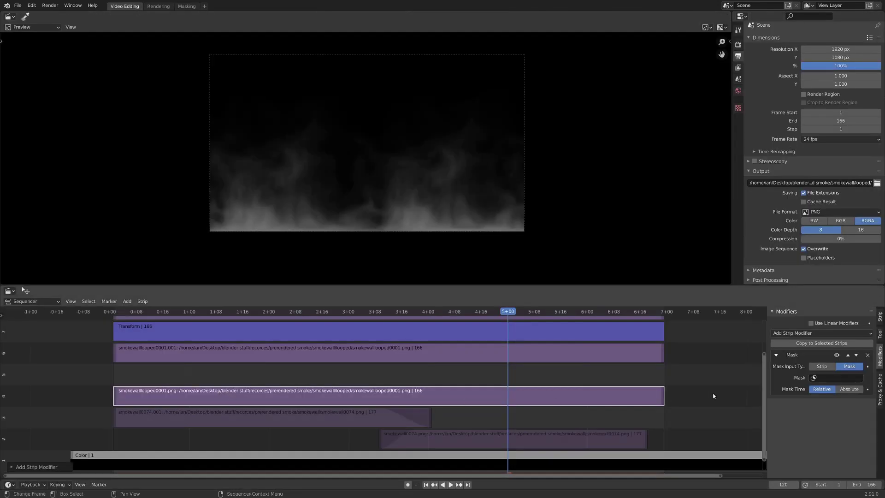
# Step: Assign Mask.002 to the Mask modifier of the original looped smoke strip on channel 4
pyautogui.click(833, 378)
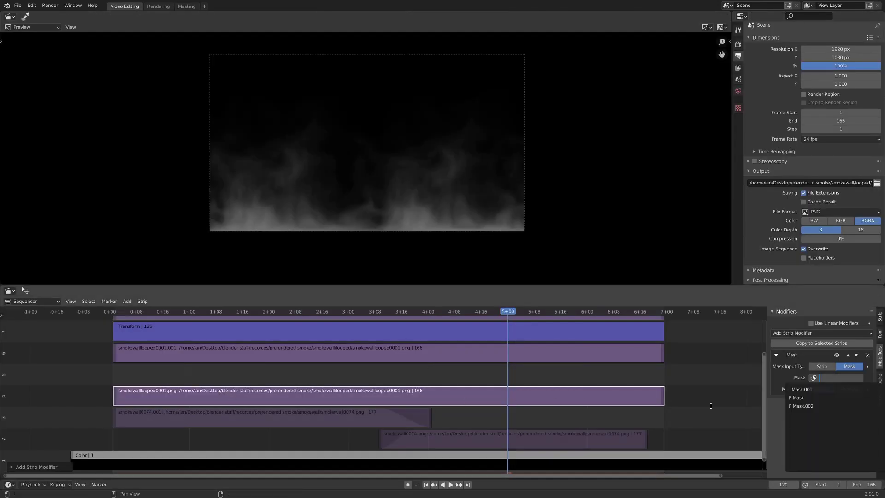
pyautogui.click(803, 406)
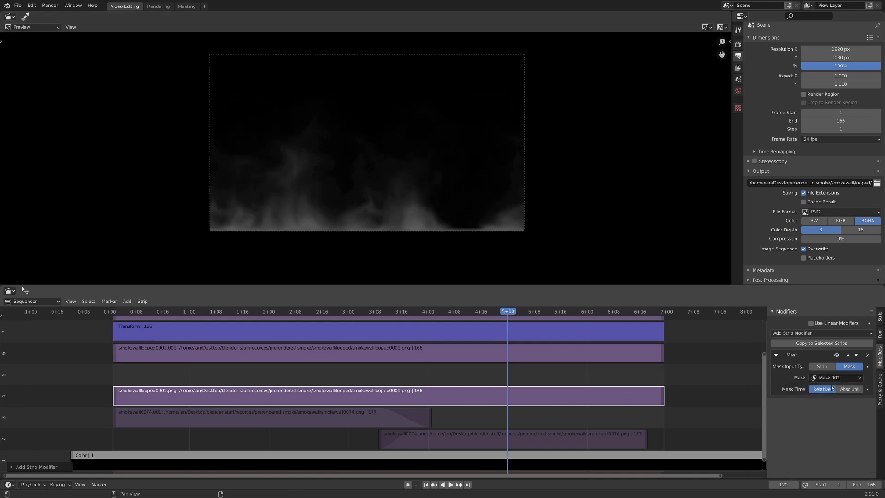
pyautogui.moveTo(372, 372); pyautogui.dragTo(469, 429, button='middle')
pyautogui.scroll(-1, 387, 402)
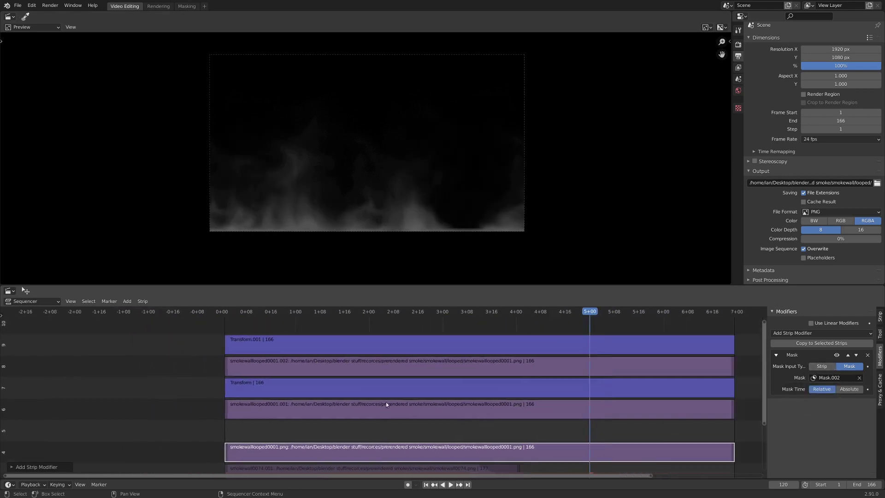
# Step: Temporarily mute the strips on channels 6 to 9 to examine the masked original smoke alone, and unmute them again
pyautogui.moveTo(196, 341); pyautogui.dragTo(396, 412)
pyautogui.press('h')
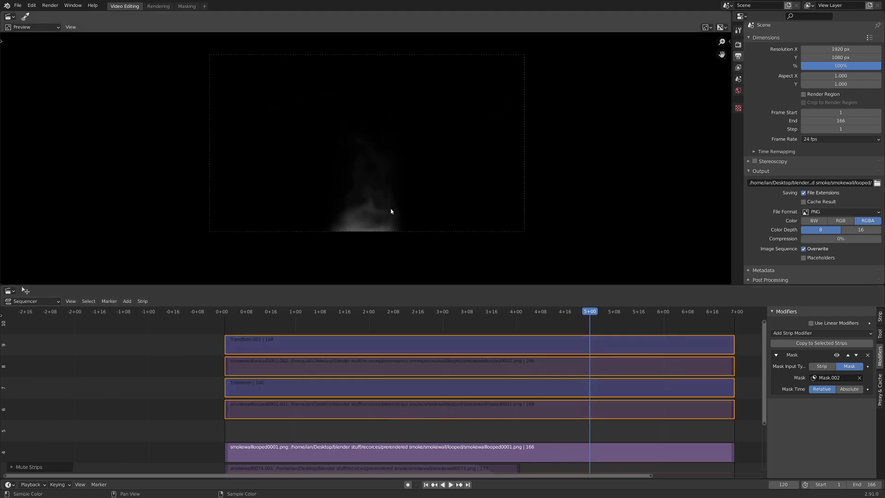
pyautogui.moveTo(380, 372); pyautogui.dragTo(365, 361, button='middle')
pyautogui.hotkey('alt', 'h')
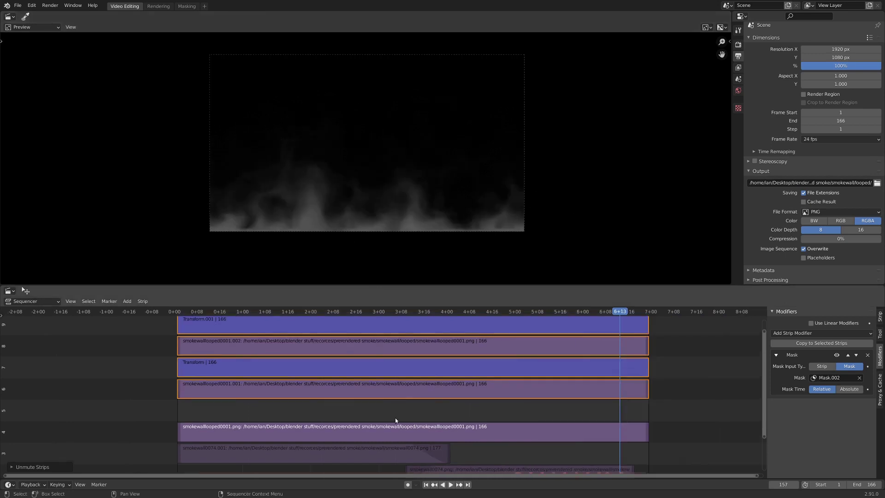
# Step: Split the masked original smoke strip on channel 4 at frame 77 and swap the order of its two halves on channel 5
pyautogui.scroll(-2, 417, 400)
pyautogui.click(386, 432)
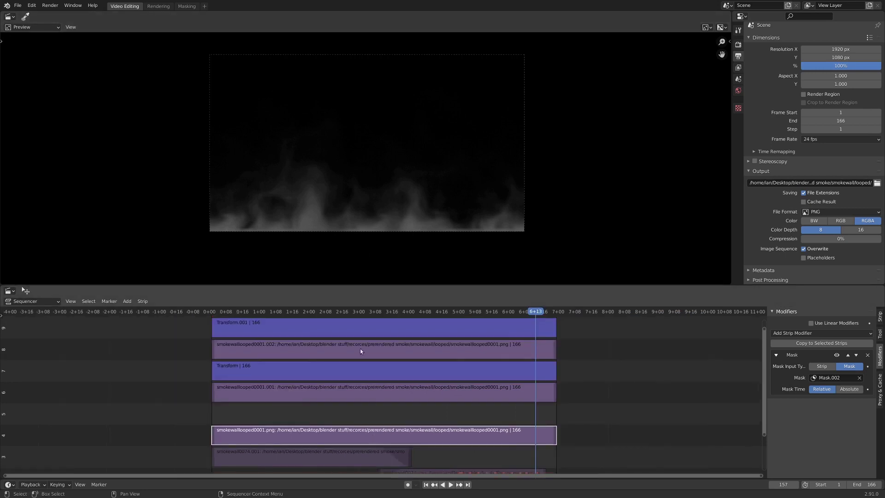
pyautogui.scroll(2, 364, 184)
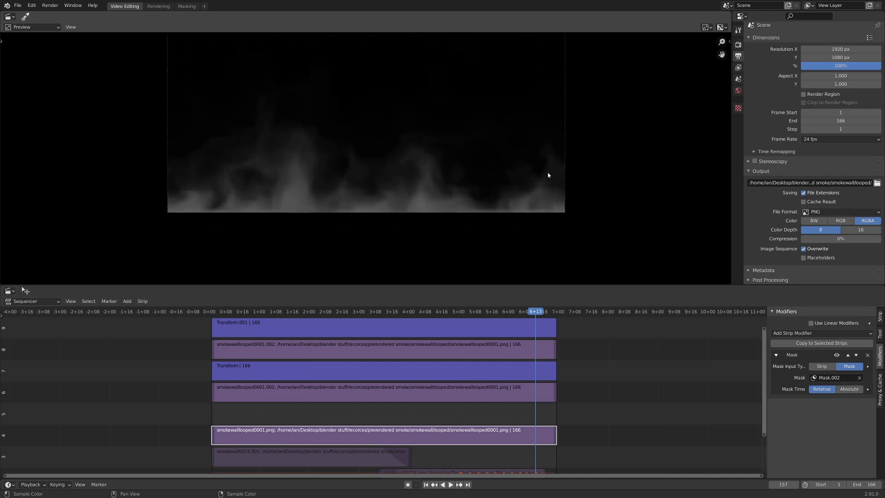
pyautogui.scroll(4, 304, 177)
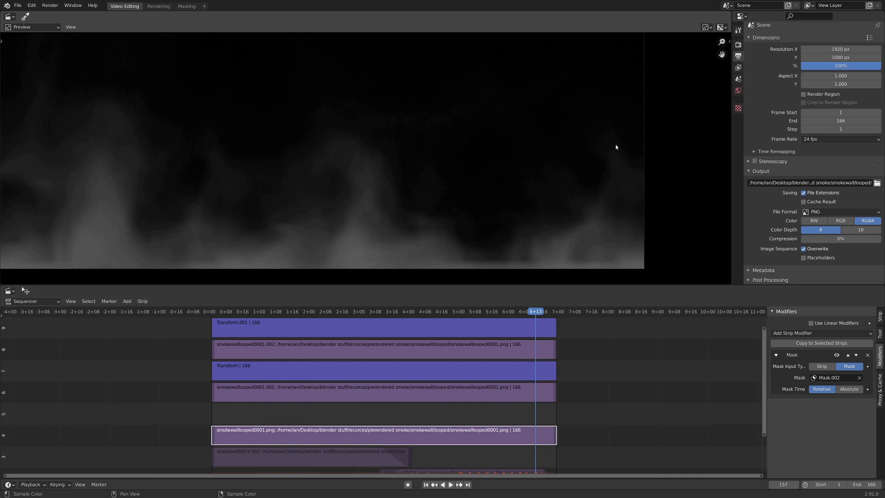
pyautogui.moveTo(376, 436); pyautogui.dragTo(368, 433, button='right')
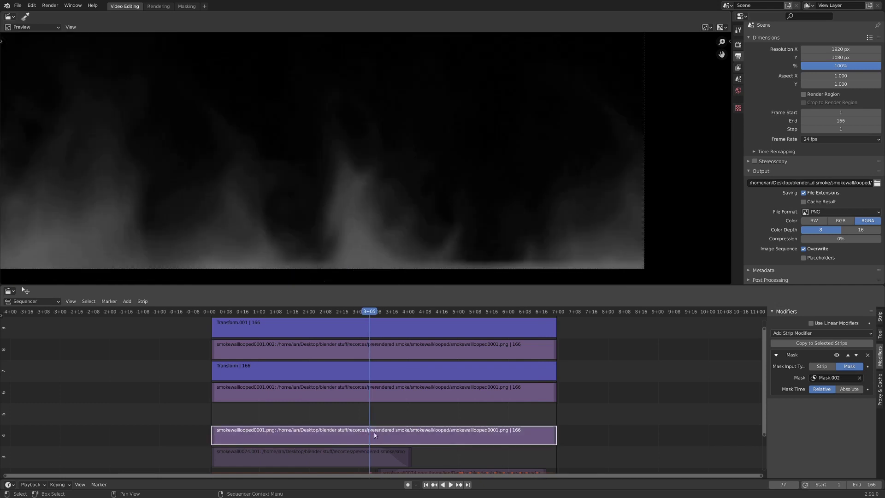
pyautogui.press('k')
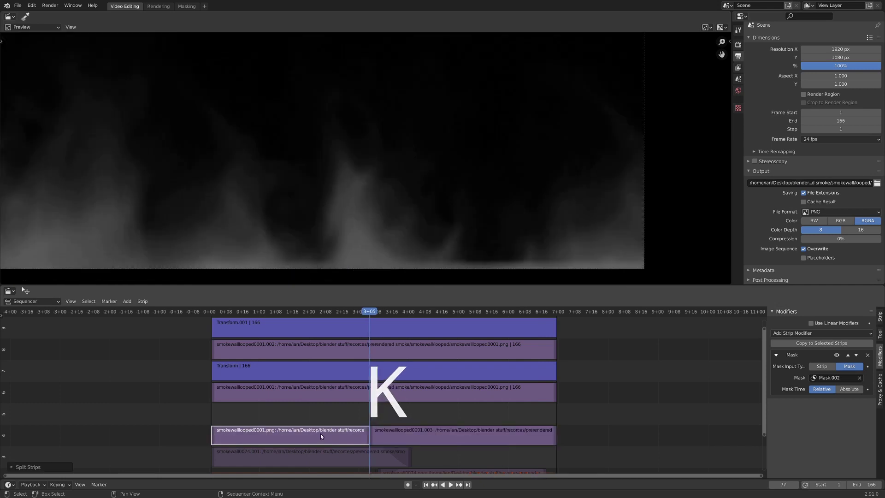
pyautogui.moveTo(322, 436); pyautogui.dragTo(506, 409)
pyautogui.moveTo(475, 436); pyautogui.dragTo(314, 414)
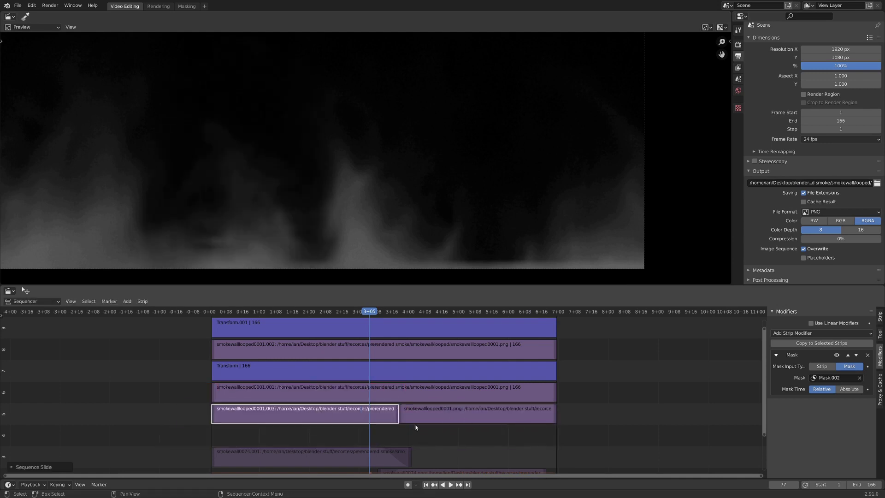
# Step: Play back and scrub the composite to check how the smoke blends with the swapped halves
pyautogui.scroll(3, 416, 428)
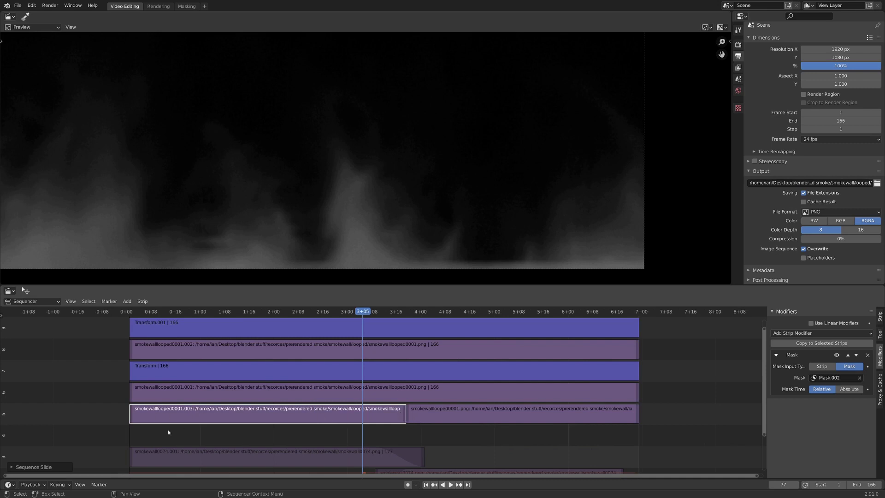
pyautogui.moveTo(242, 428); pyautogui.dragTo(280, 378, button='middle')
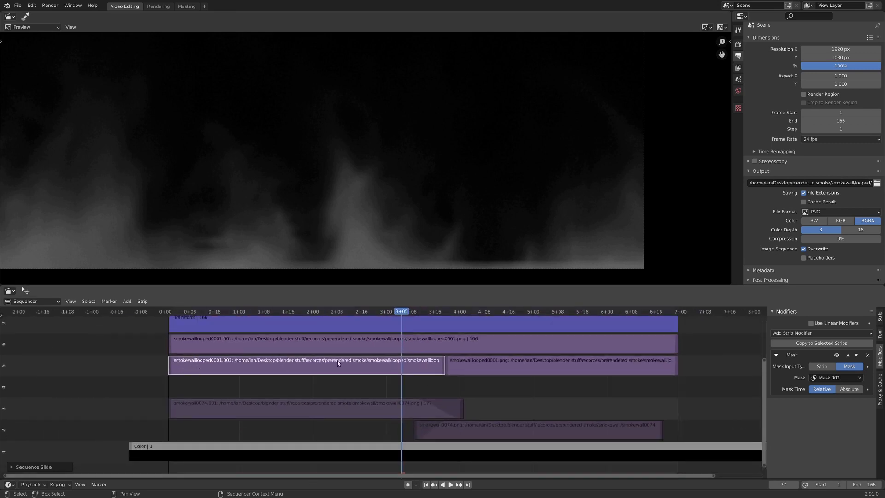
pyautogui.scroll(-2, 327, 180)
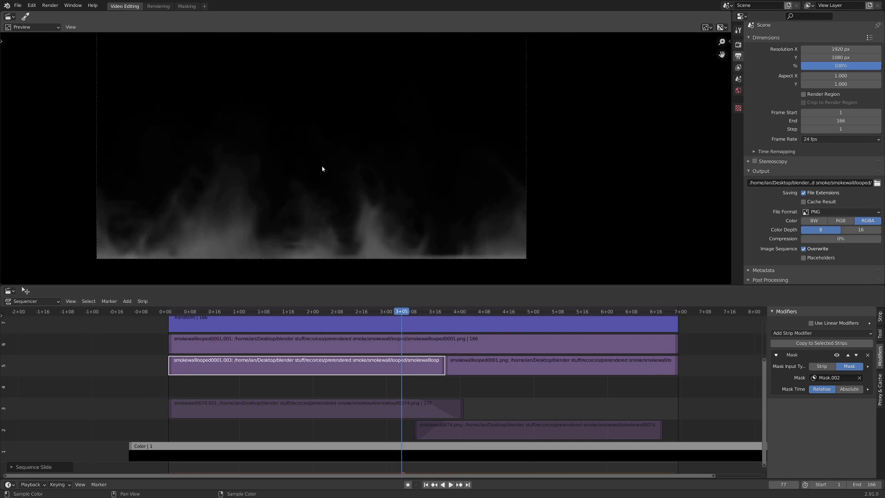
pyautogui.press('space')
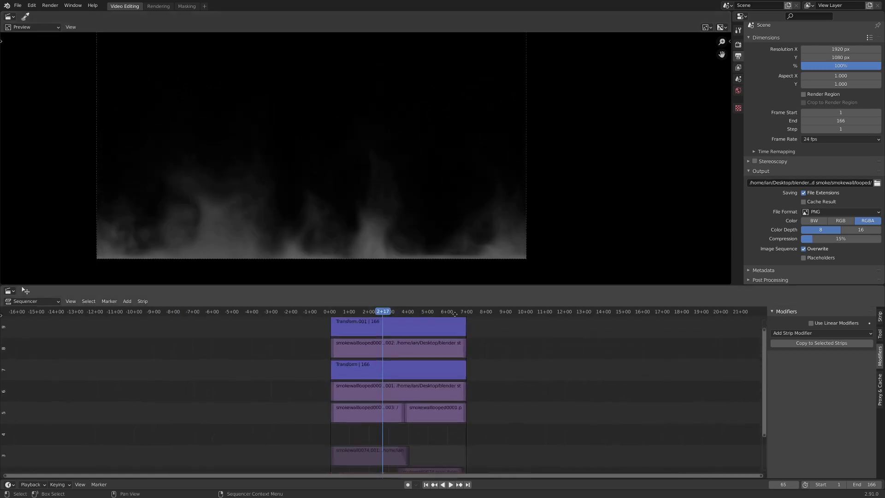
pyautogui.moveTo(455, 314); pyautogui.dragTo(450, 261, button='middle')
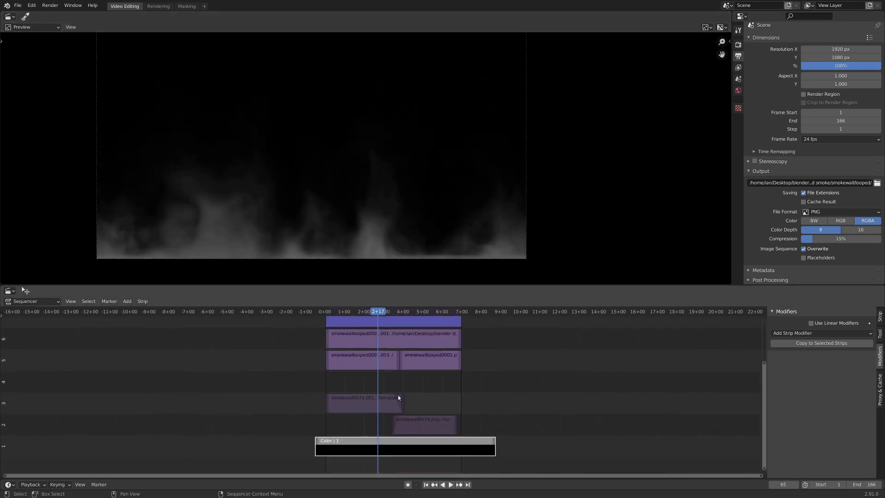
# Step: Mute the black Color strip on channel 1 and render the animation
pyautogui.press('h')
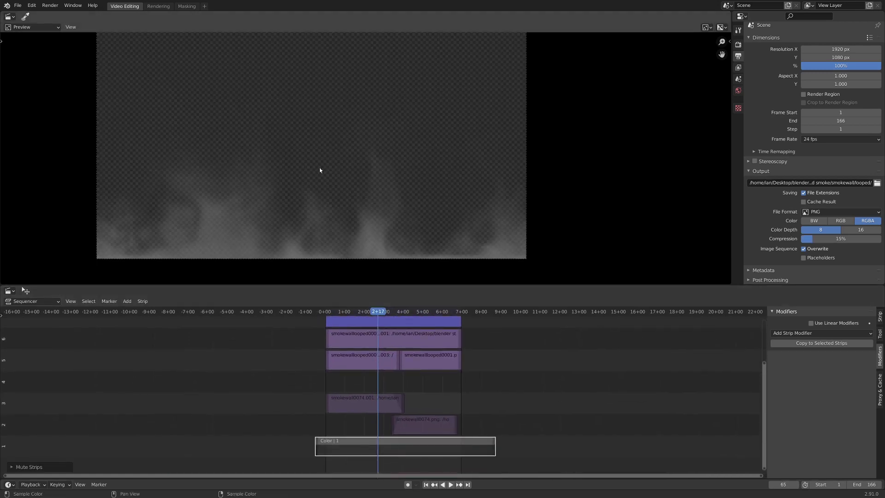
pyautogui.moveTo(355, 379)
pyautogui.mouseDown(button='middle')
pyautogui.moveTo(340, 424)
pyautogui.moveTo(348, 389)
pyautogui.mouseUp(button='middle')
pyautogui.click(50, 6)
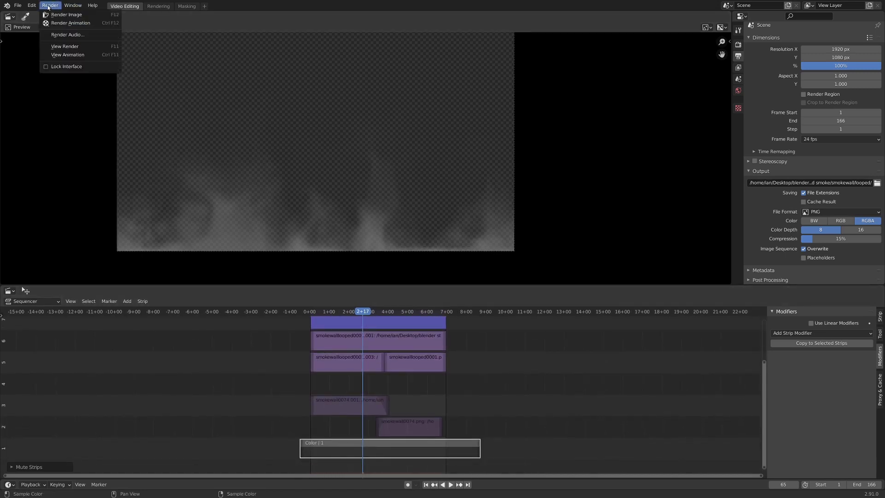
pyautogui.click(64, 23)
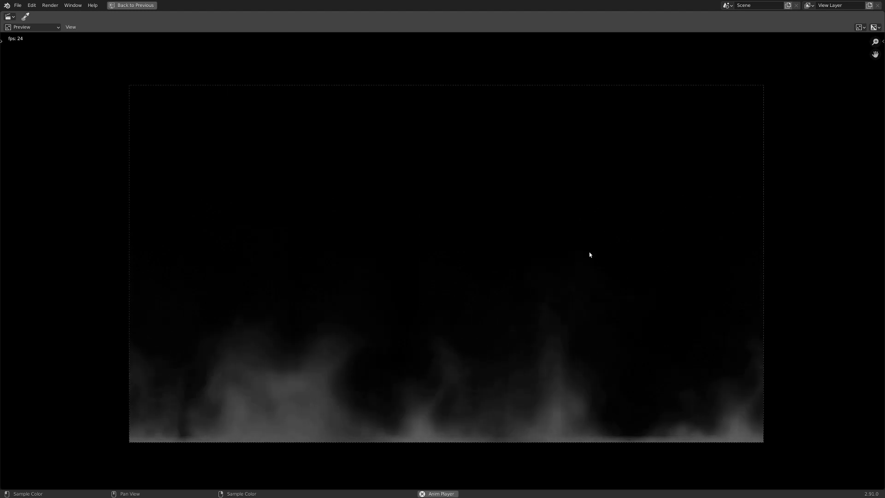